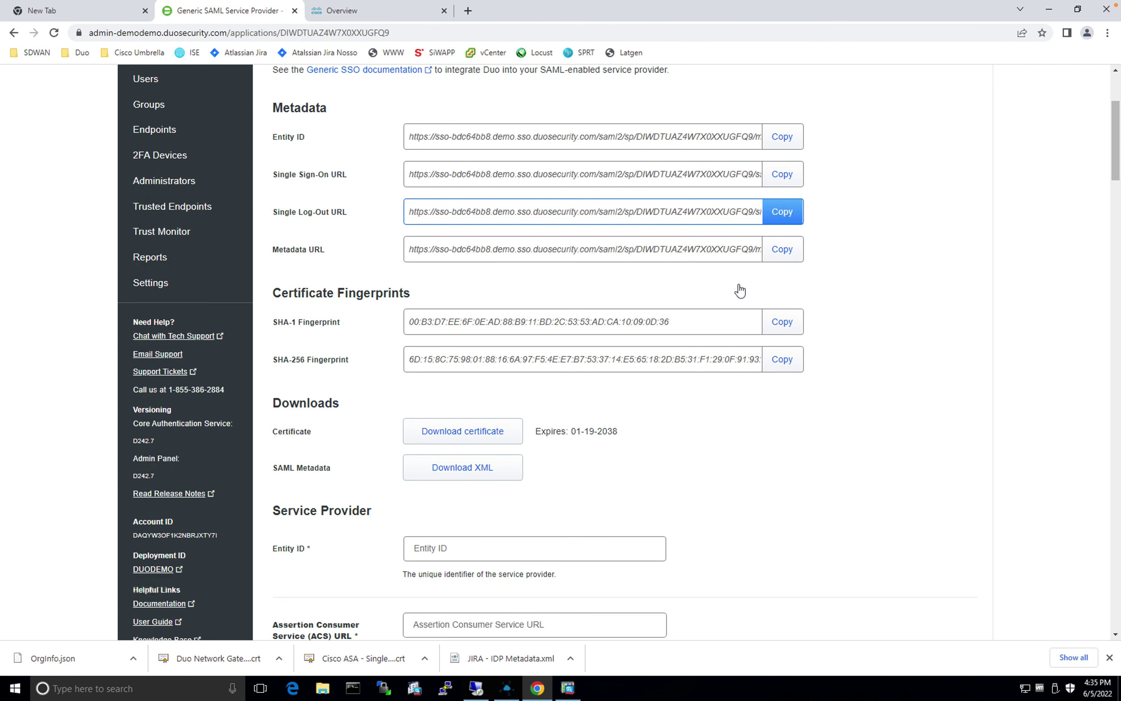
Step: Scroll the Generic SAML Service Provider page past Metadata to the empty Service Provider section
scroll(739, 291, "down", 3)
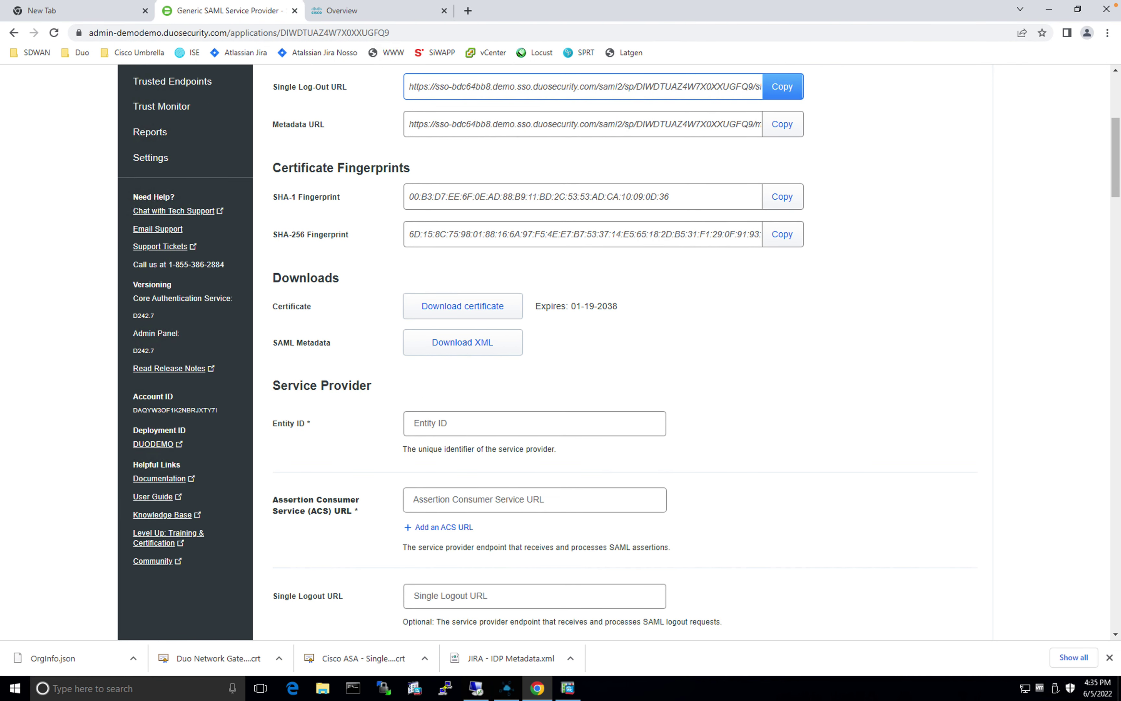
scroll(740, 291, "down", 3)
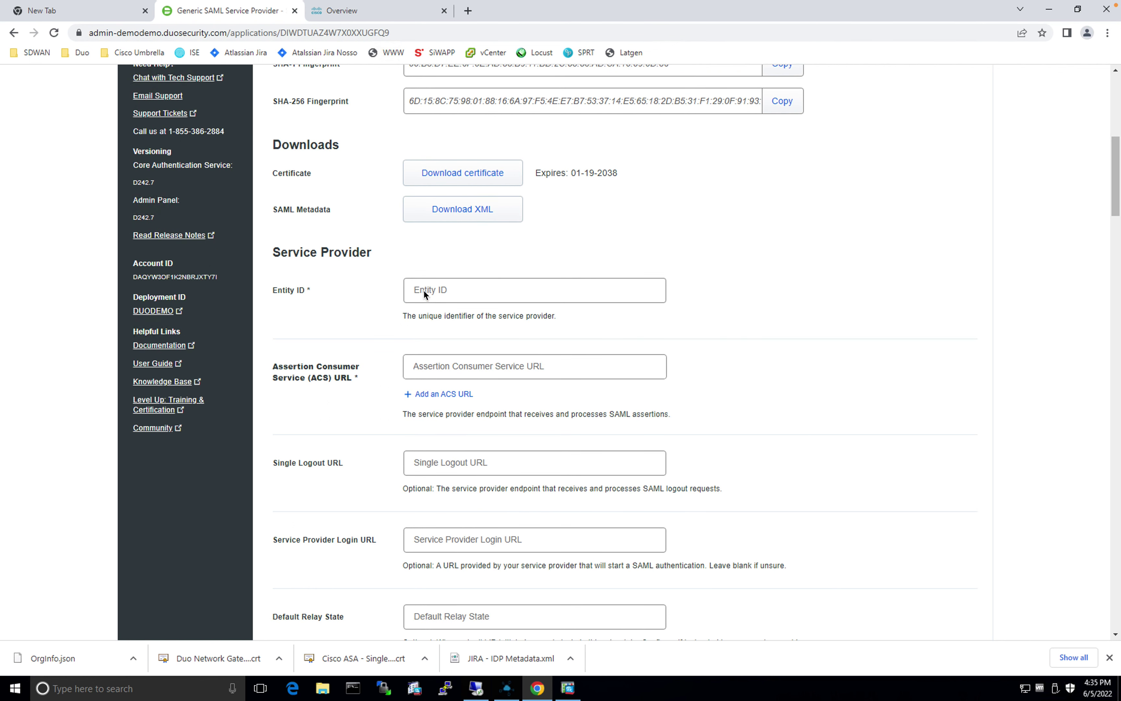
left_click(443, 289)
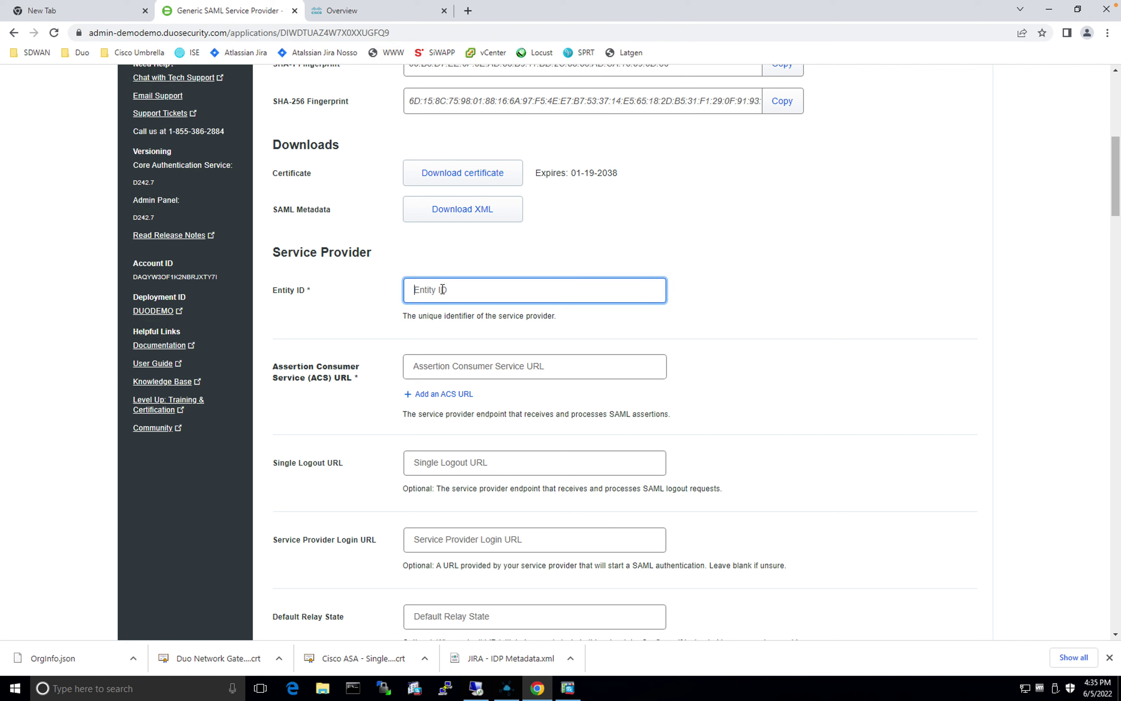
type("saml.gateway.id.swg.umbrella.com")
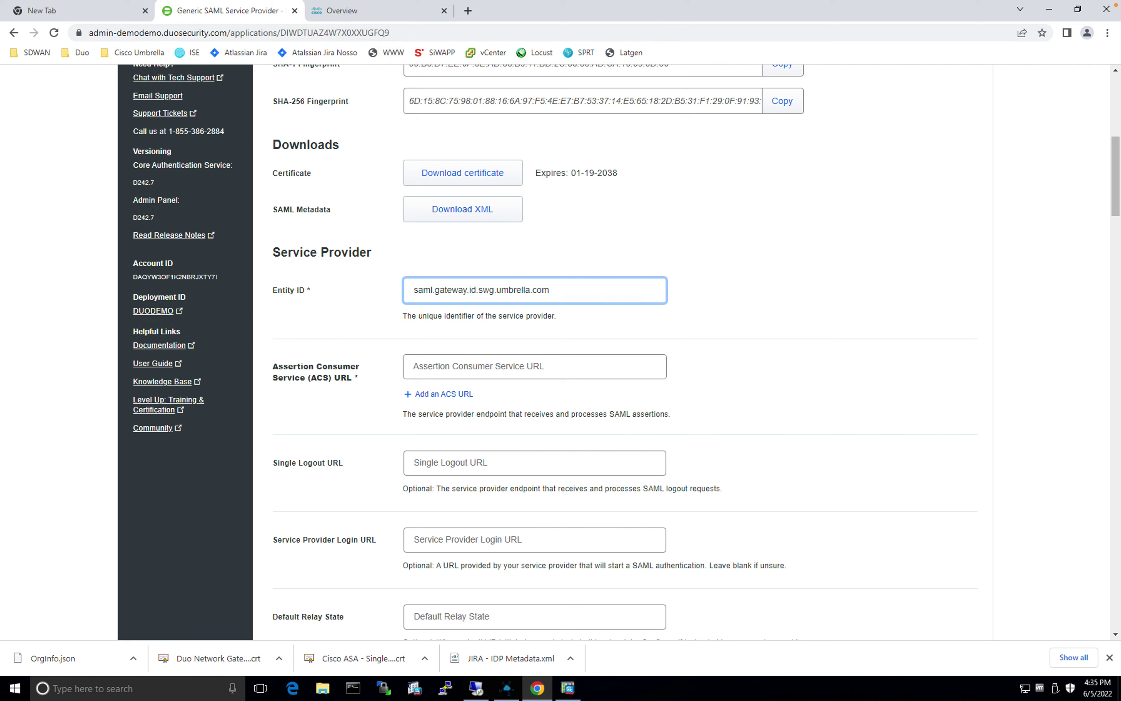
left_click(481, 366)
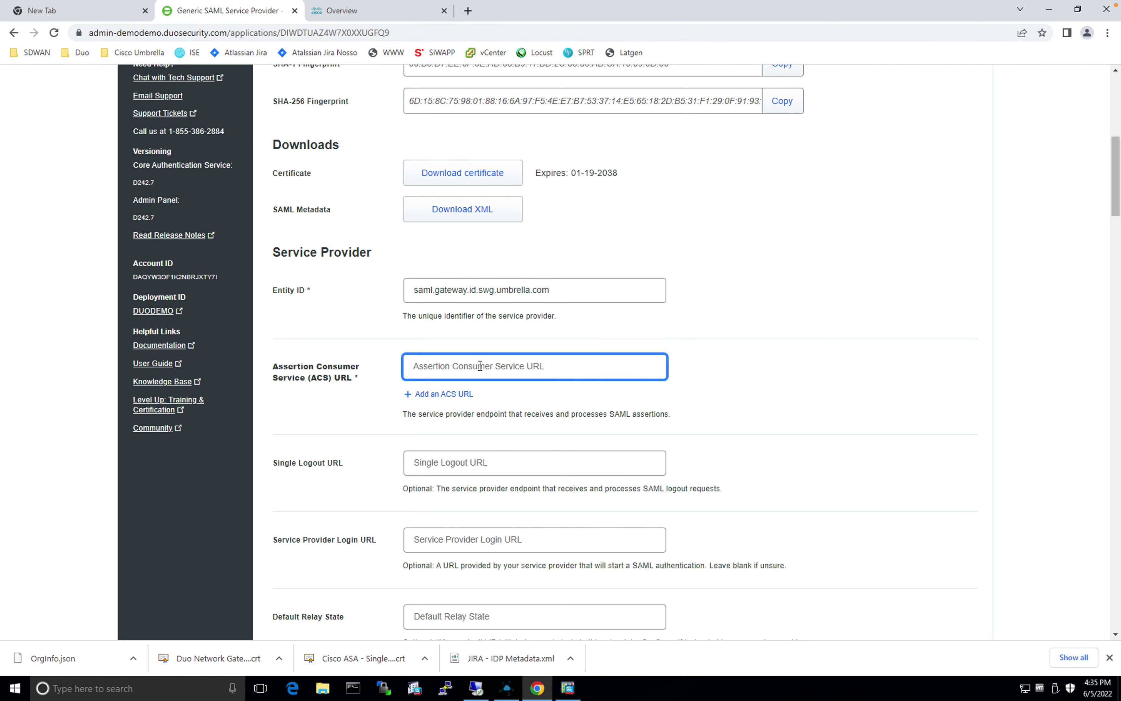
type("https://gateway.id.swg.umbrella.com/gw/auth/acs/response")
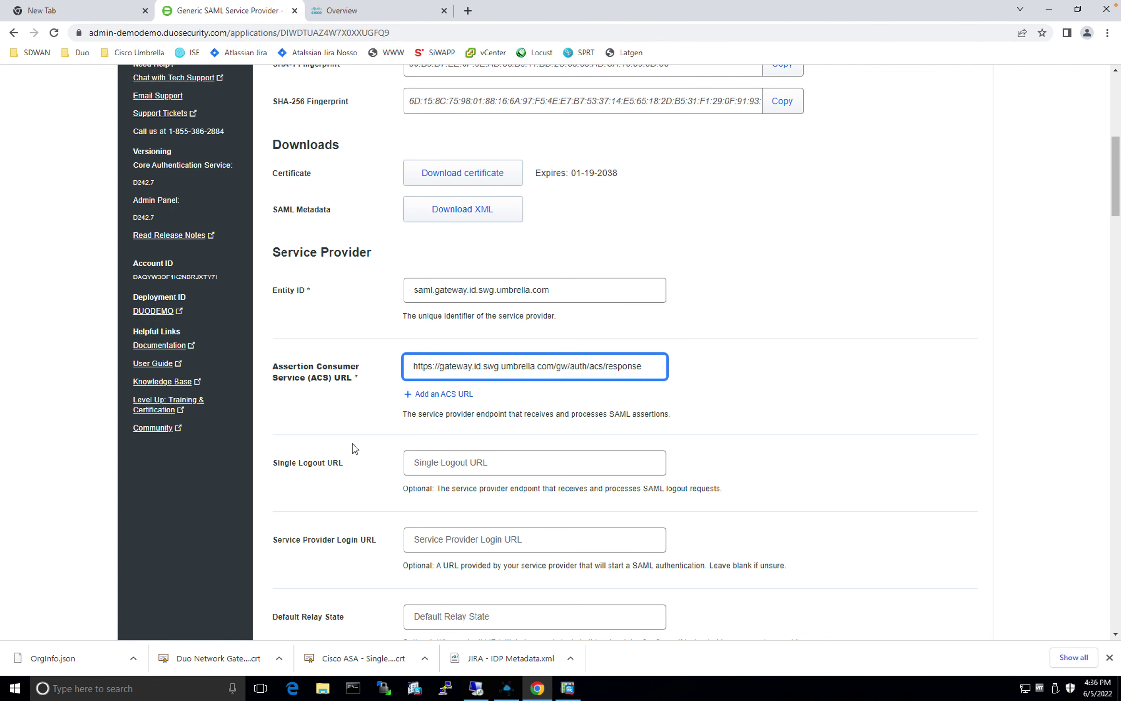
scroll(355, 449, "down", 1)
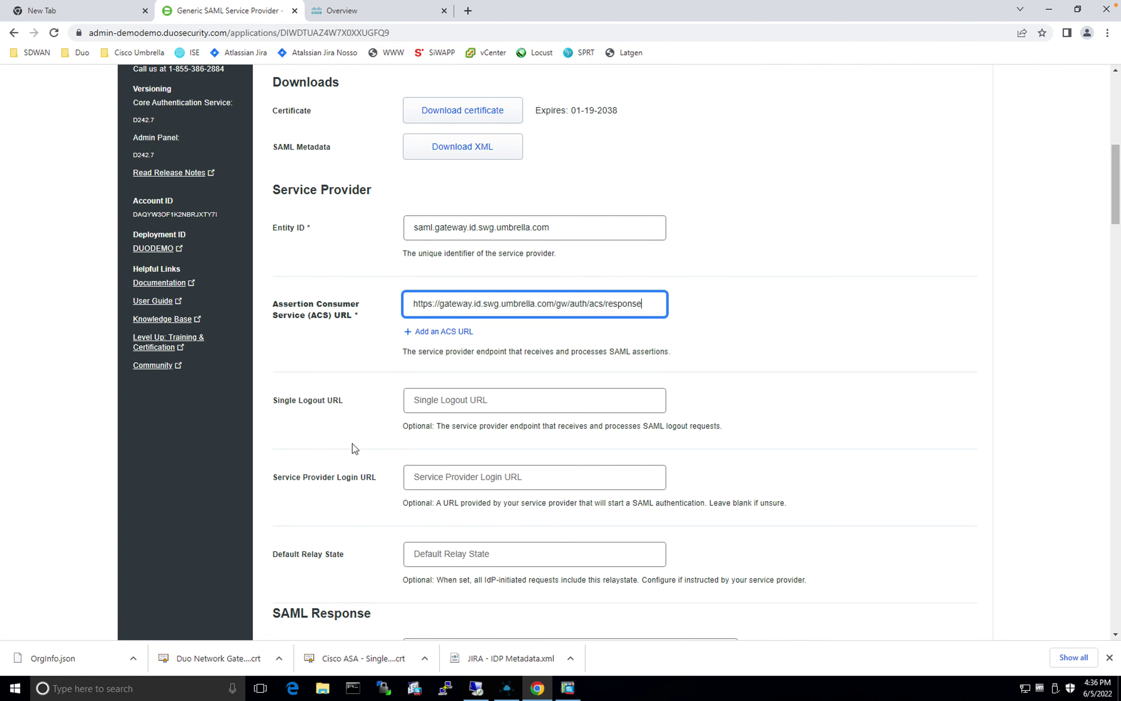
scroll(355, 449, "down", 4)
scroll(355, 449, "down", 16)
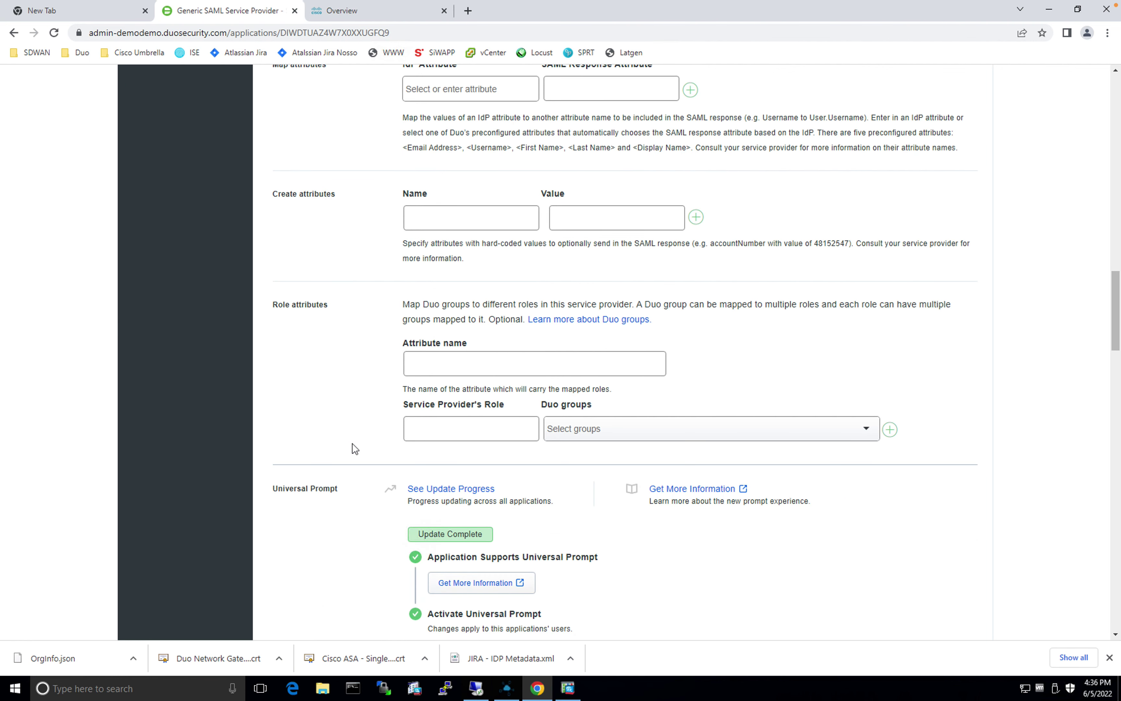
scroll(354, 451, "down", 15)
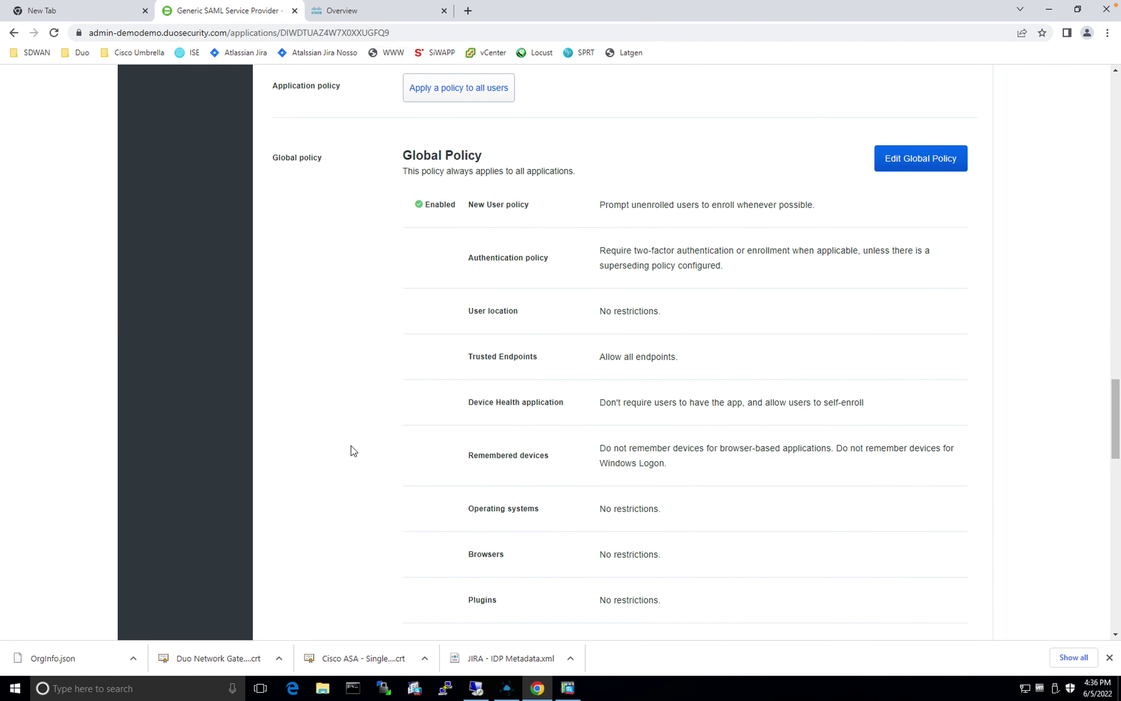
Step: Rename the application to 'Umbrella User Auth' and save it
left_click(459, 407)
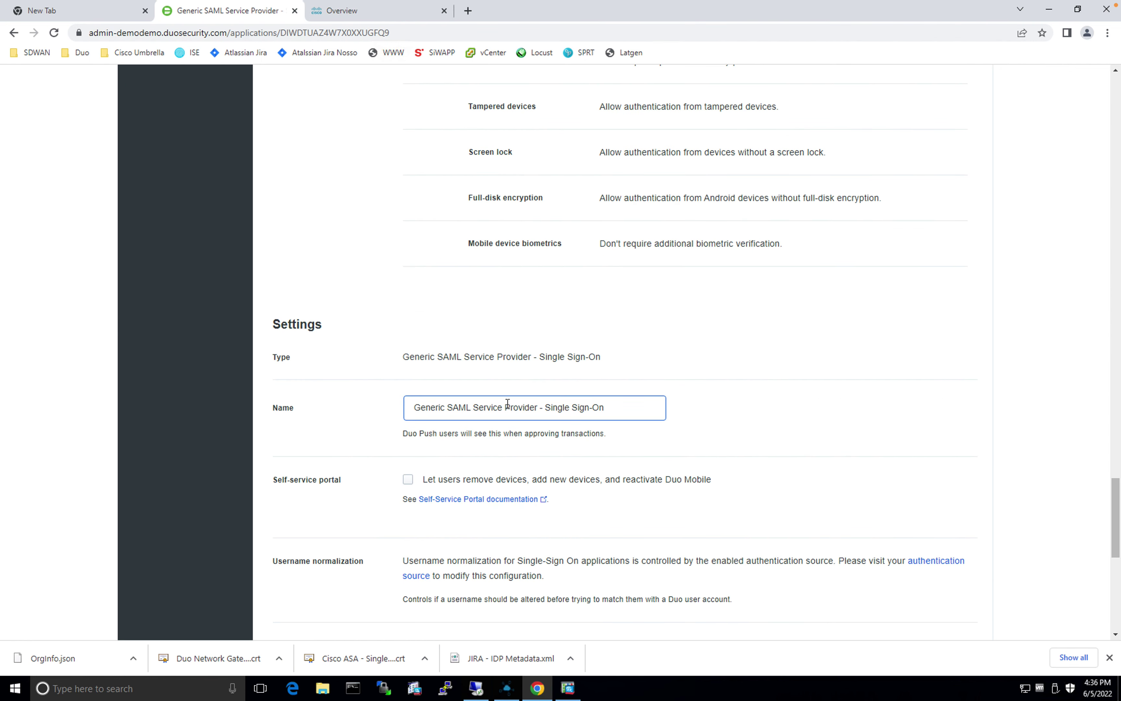
left_click(621, 408)
left_click_drag(383, 401, 384, 405)
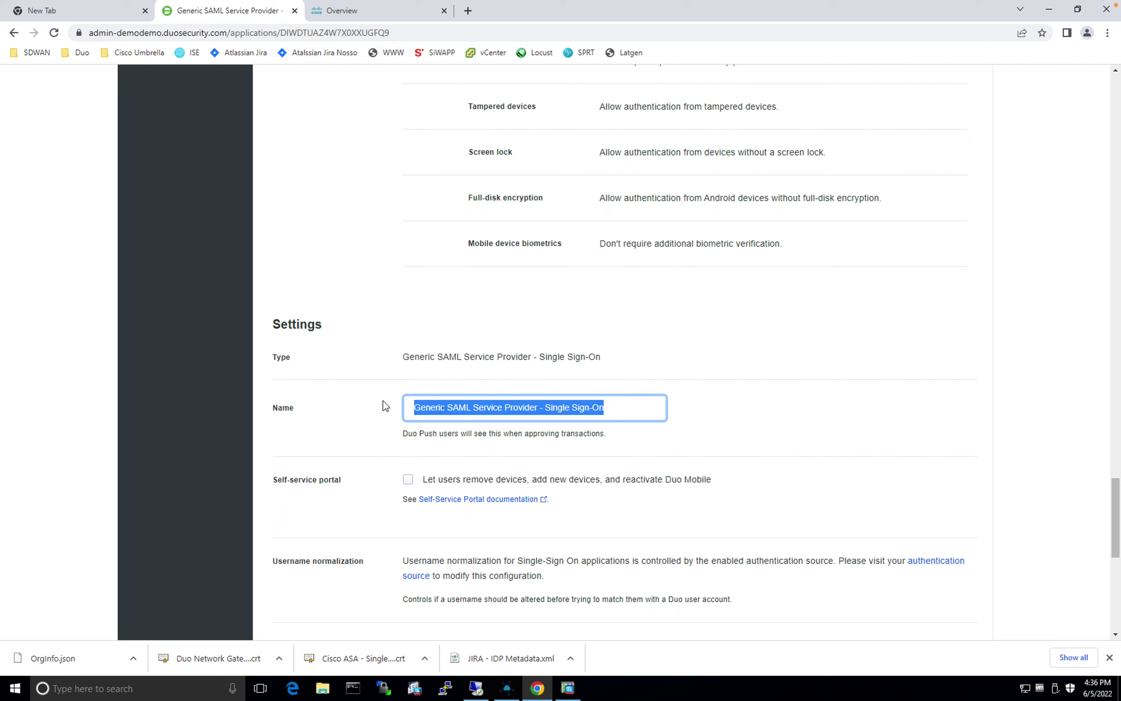
key("BackSpace")
type("U")
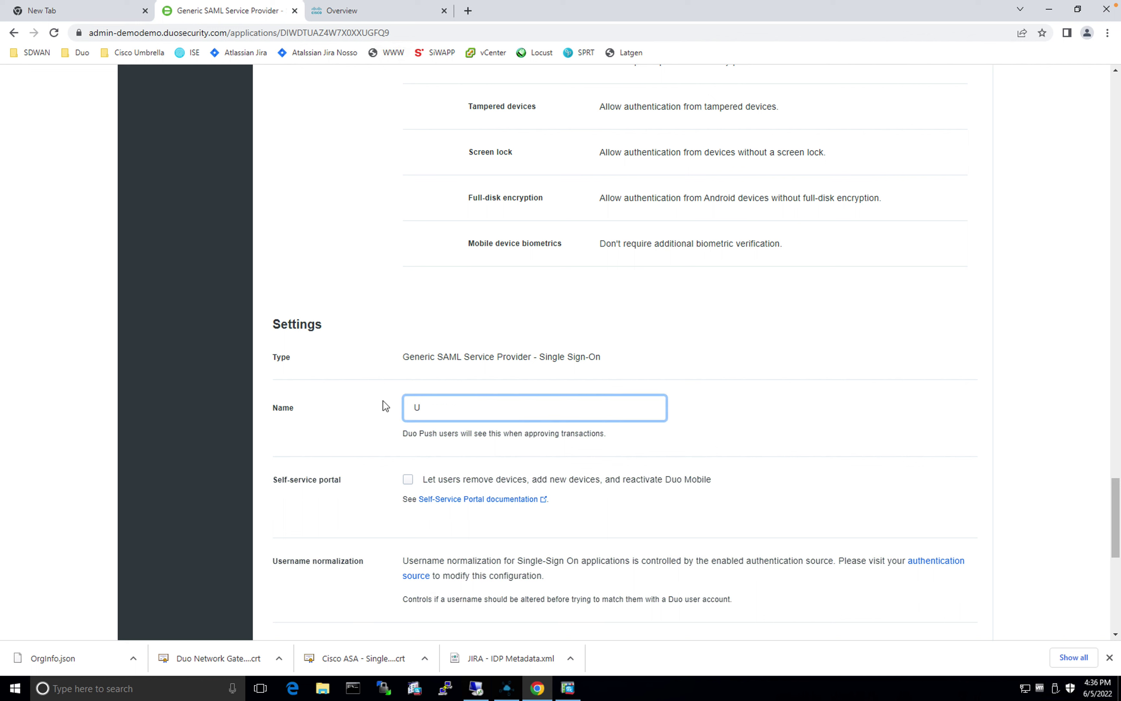
type("mbrella User Auth")
scroll(575, 440, "up", 1)
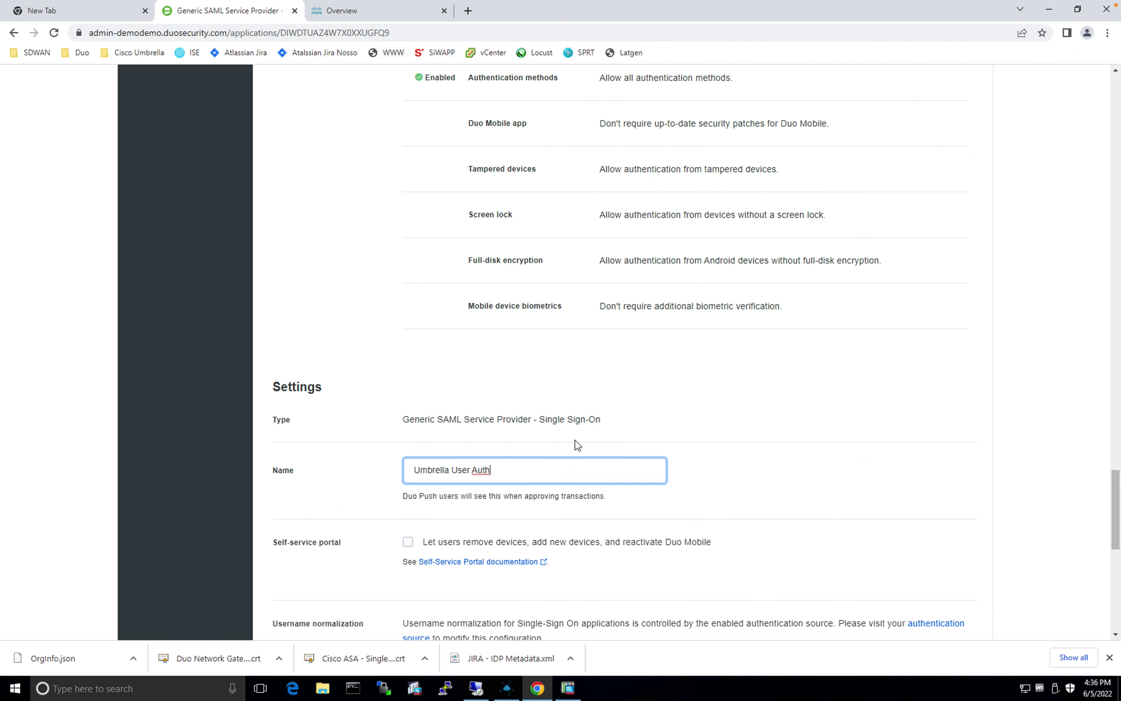
scroll(433, 503, "down", 3)
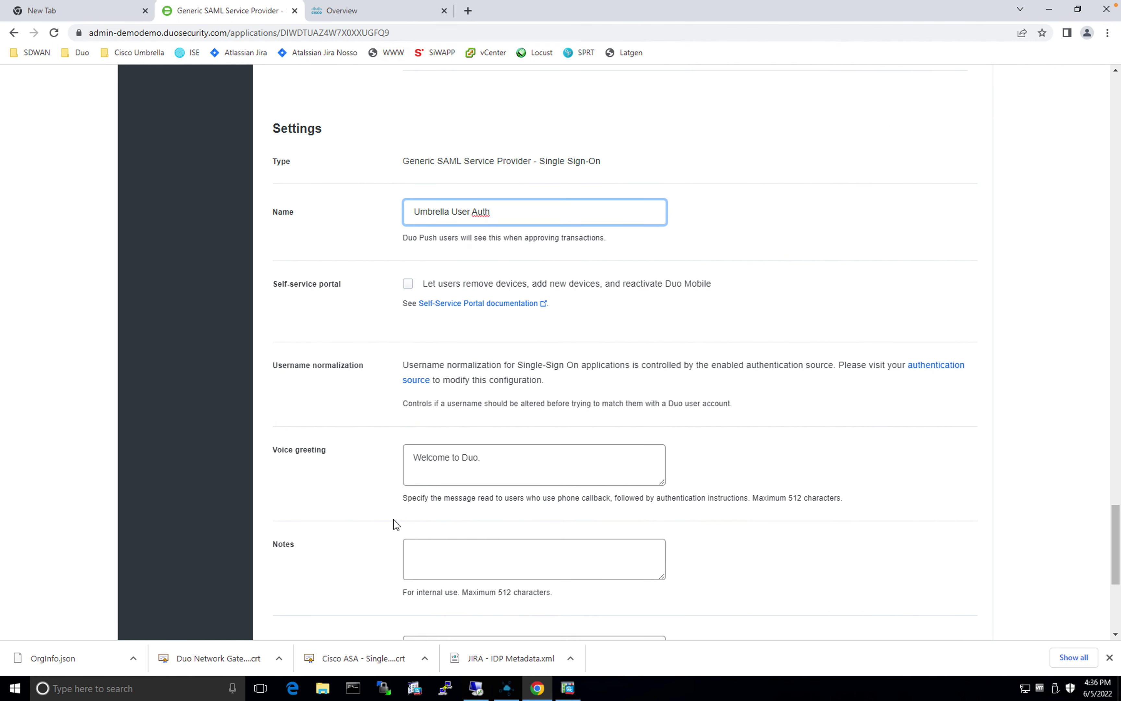
scroll(400, 528, "down", 5)
left_click(431, 569)
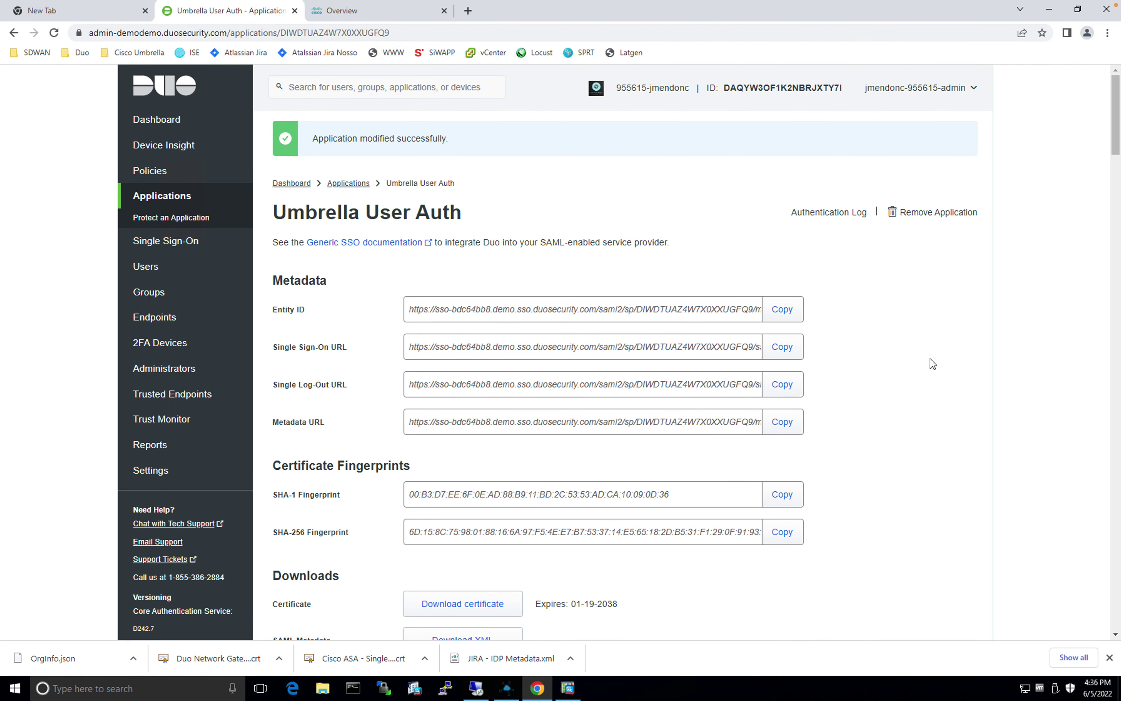
Step: Download the application's SAML metadata XML and go to the Cisco Umbrella Overview tab
scroll(929, 362, "down", 10)
left_click(462, 204)
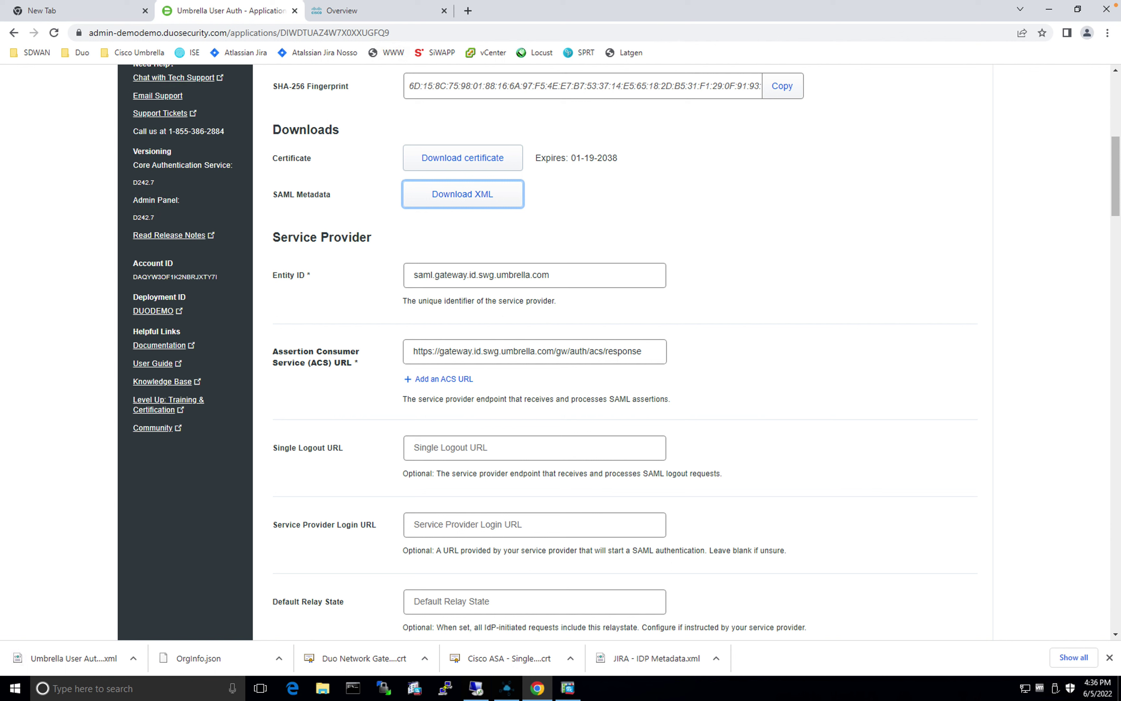
left_click(405, 18)
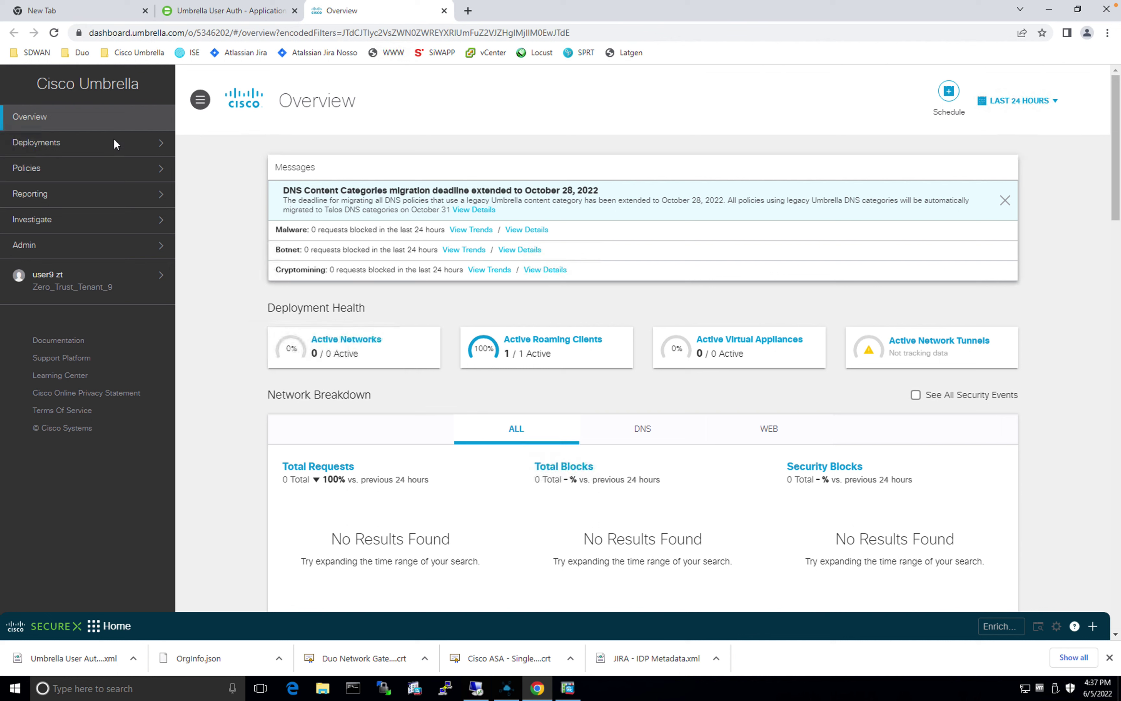
Step: Under Deployments > SAML Configuration, add a new configuration with Duo Security as identity provider
left_click(144, 147)
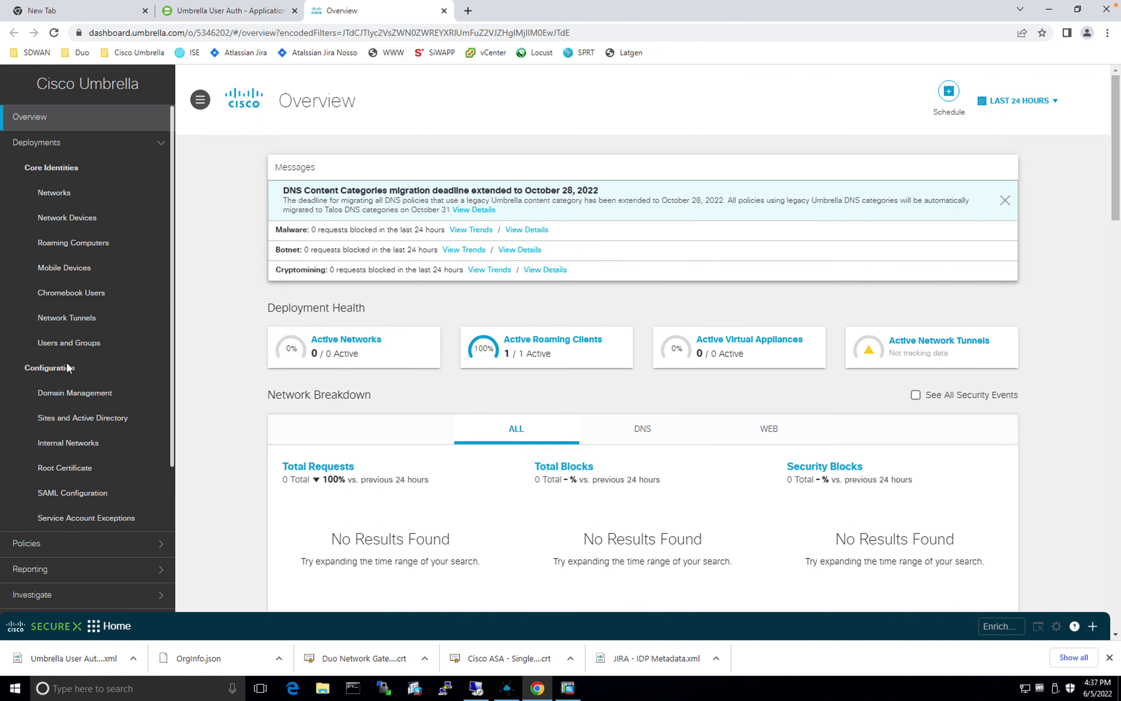
left_click(80, 499)
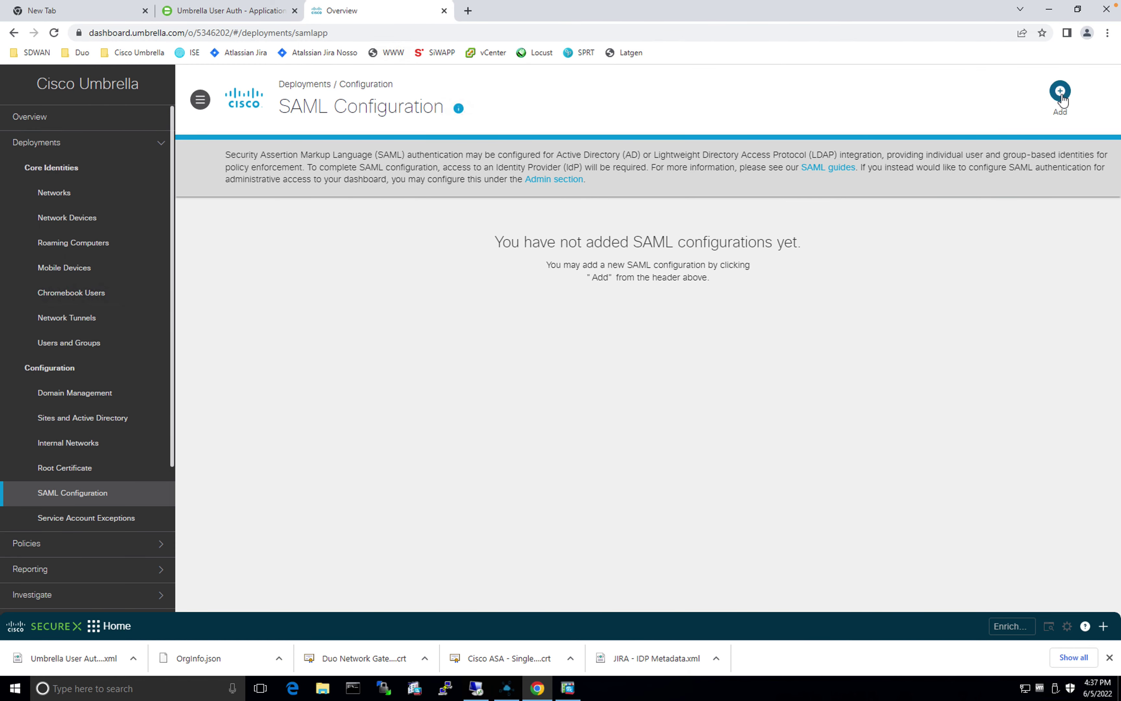
left_click(1060, 90)
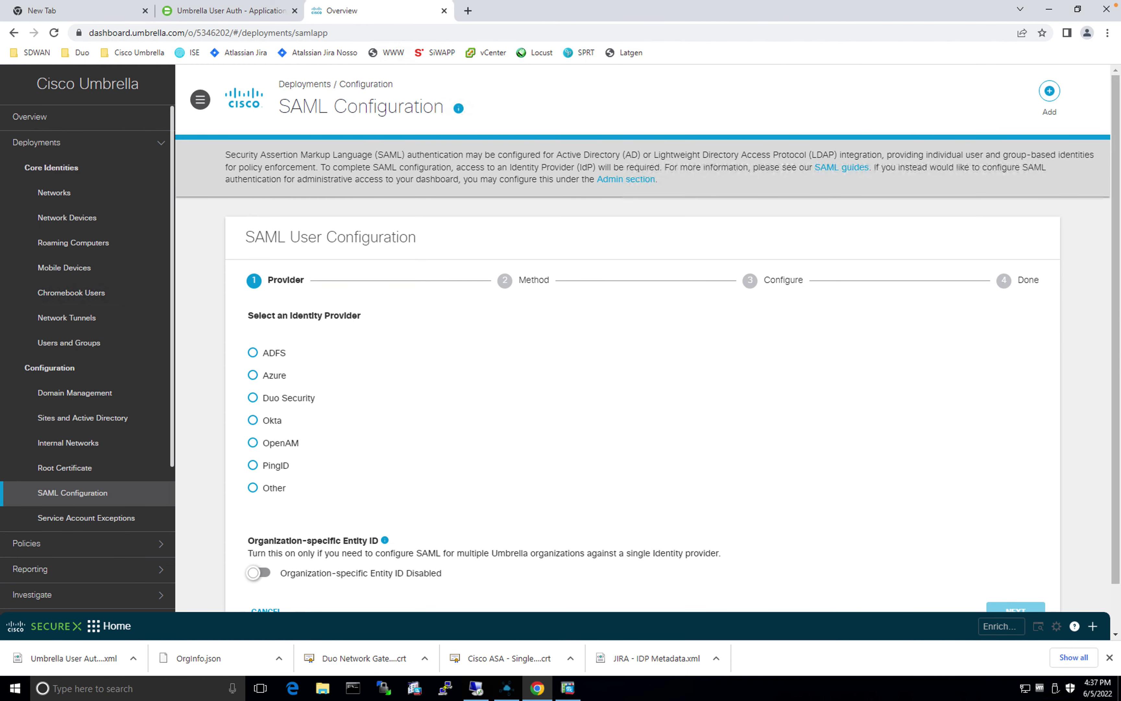
left_click(252, 398)
scroll(576, 436, "down", 1)
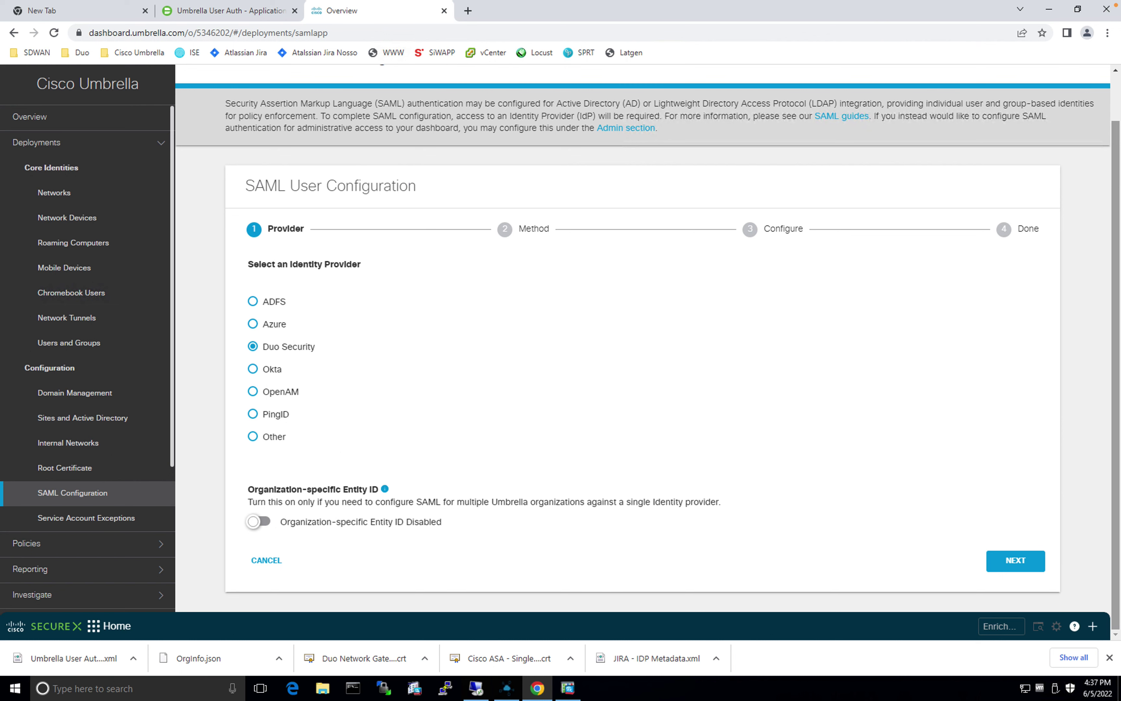
left_click(1015, 561)
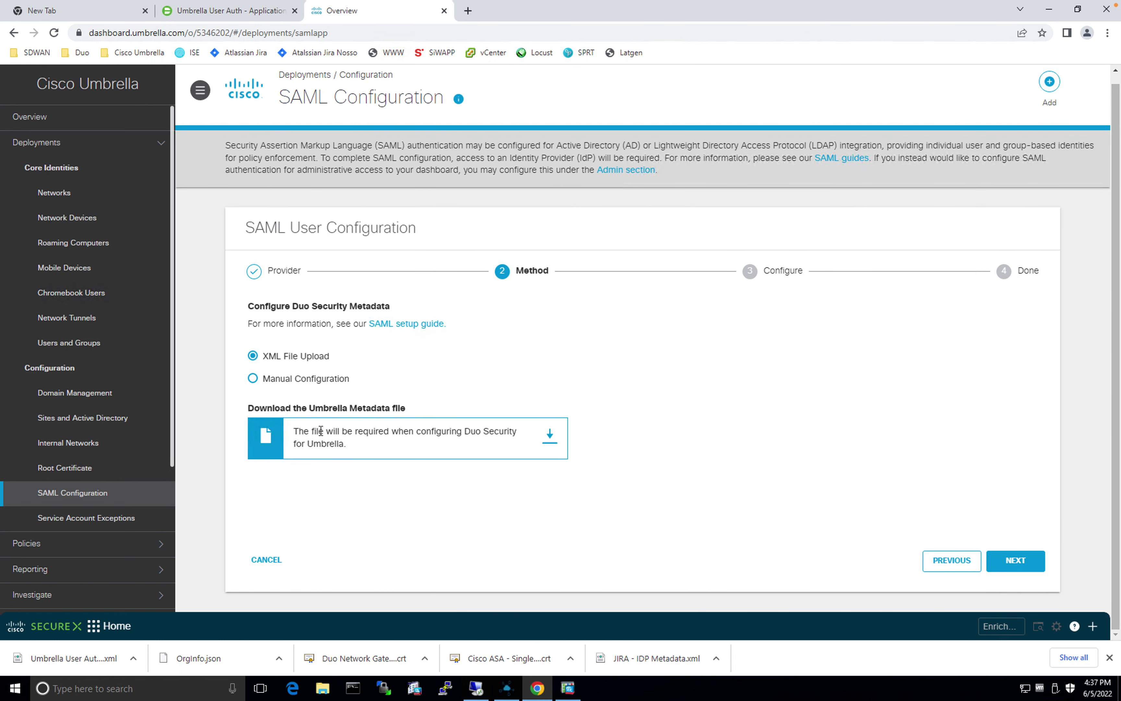
Step: Download the Umbrella metadata file, then begin selecting the Duo metadata file to upload
left_click(550, 442)
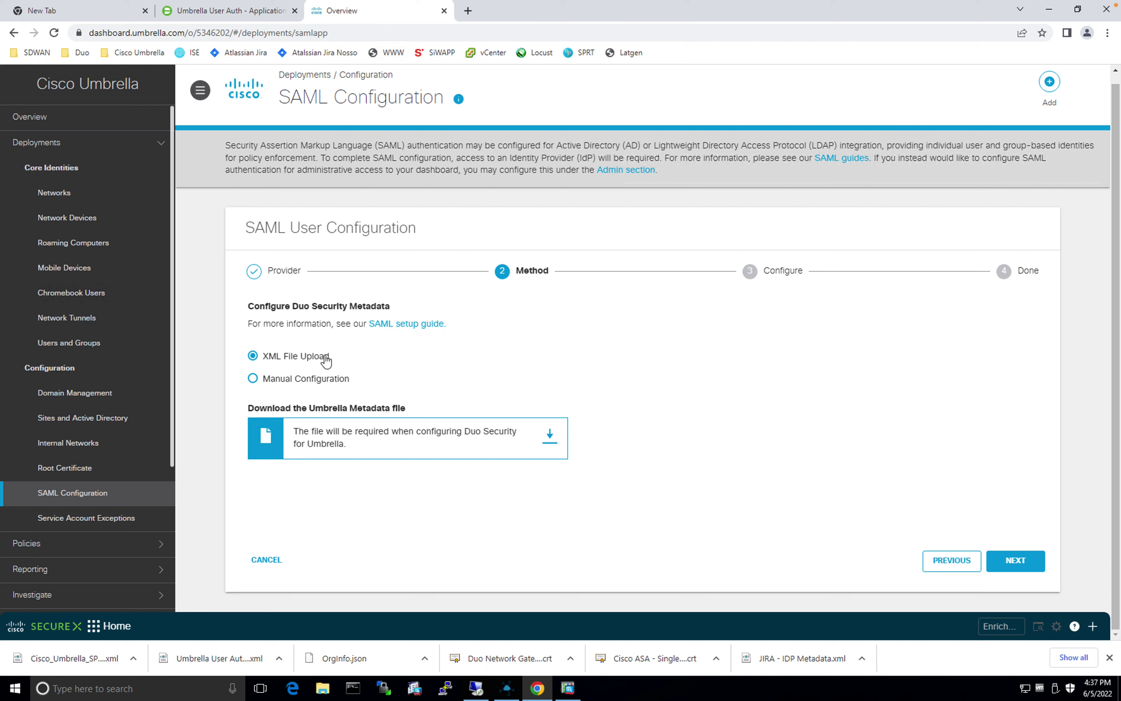
left_click(1030, 564)
left_click(403, 392)
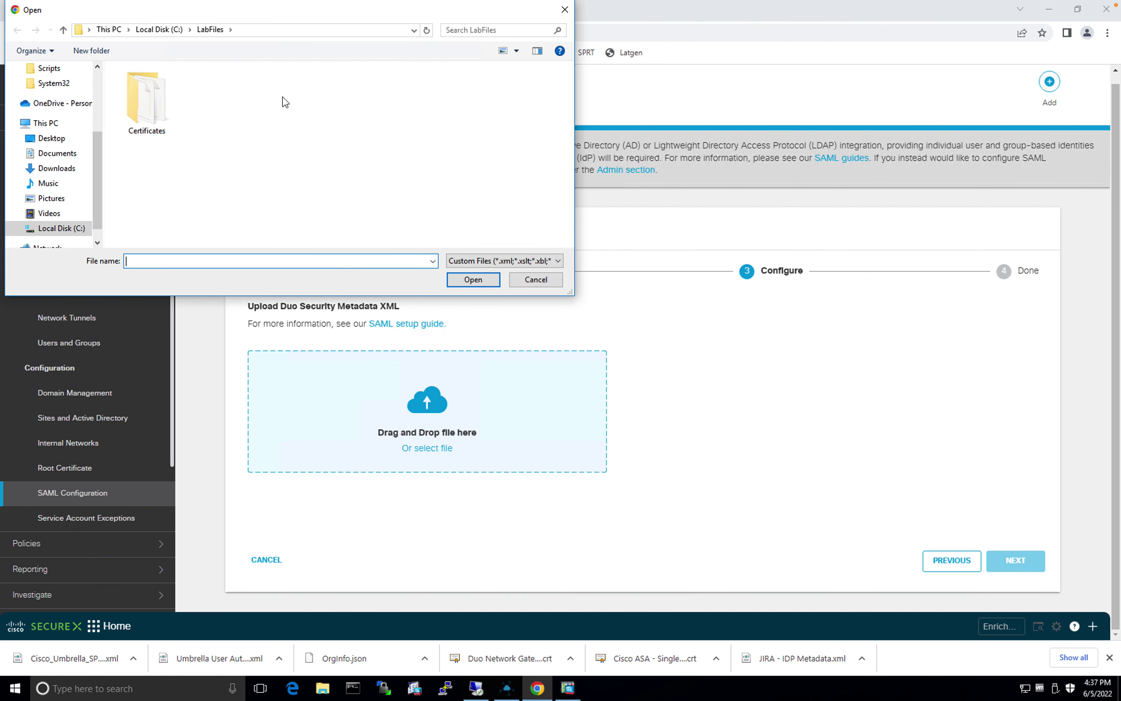
Step: Upload 'Umbrella User Auth - IDP Metadata.xml' from Downloads and advance to the final step
left_click(55, 169)
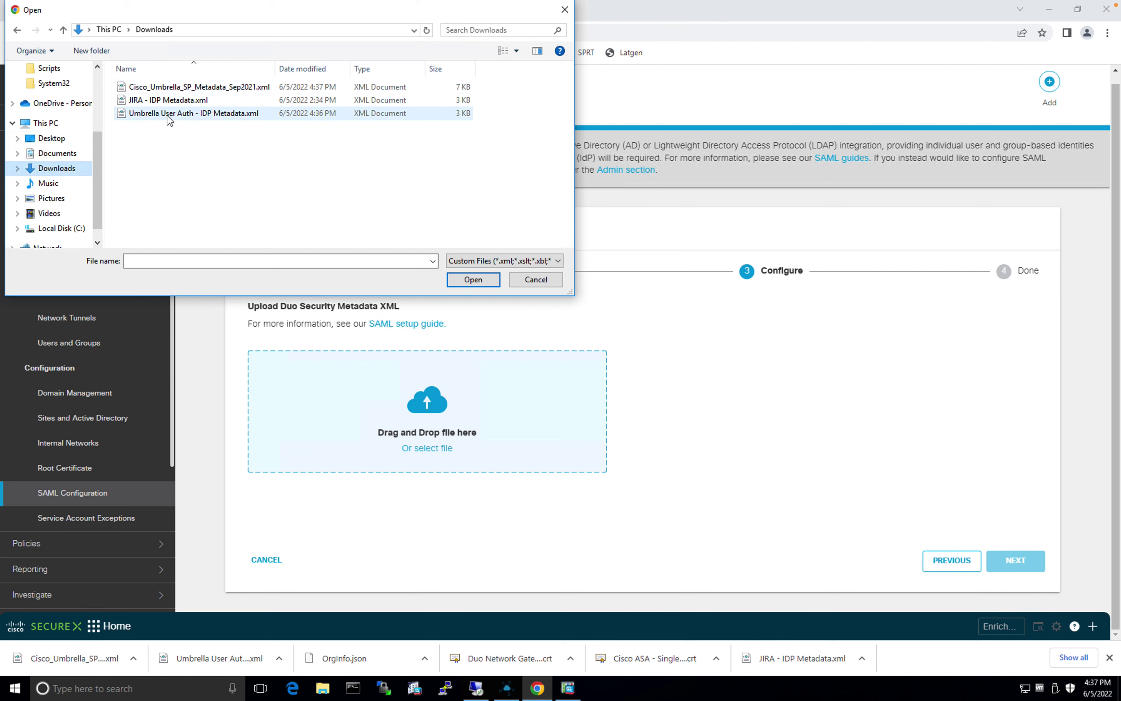
left_click(168, 116)
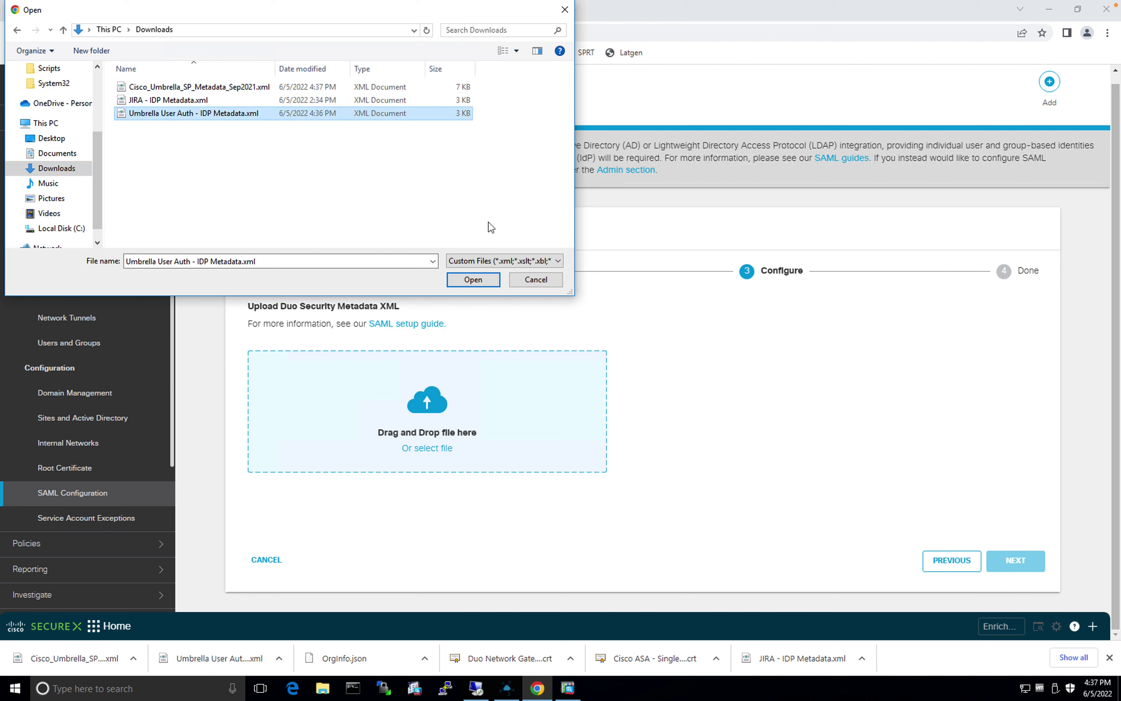
left_click(473, 279)
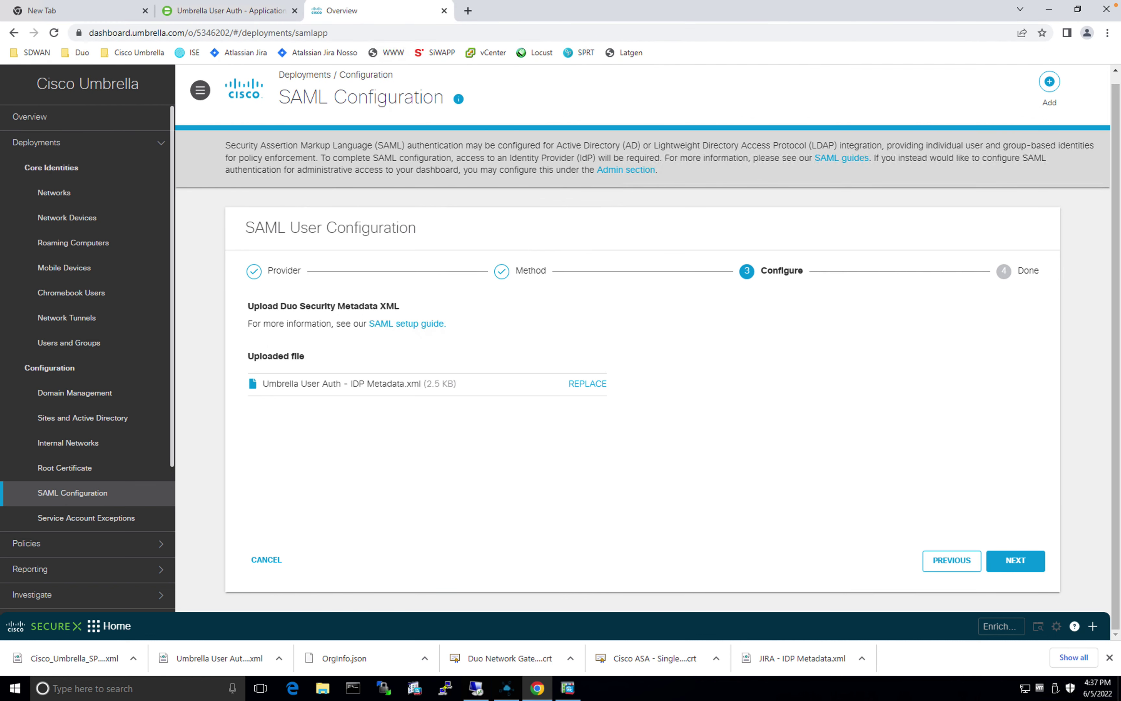
left_click(1016, 560)
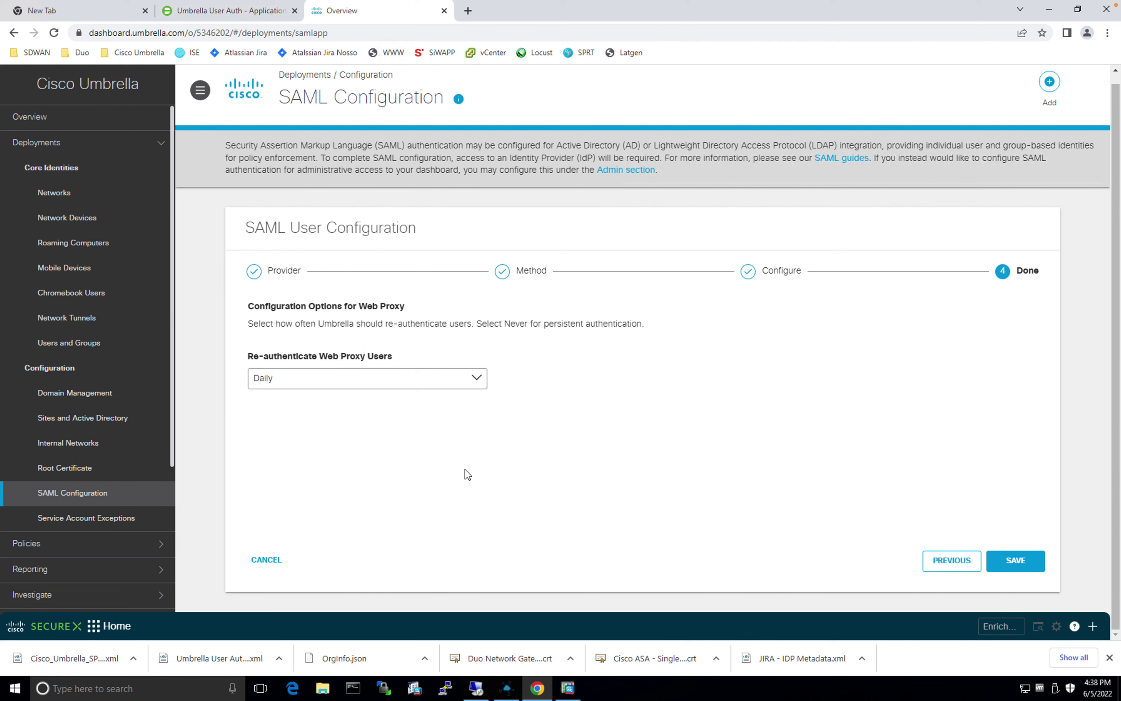
Step: Save the Duo SAML configuration and start its test, entering the test user's e-mail
left_click(1019, 561)
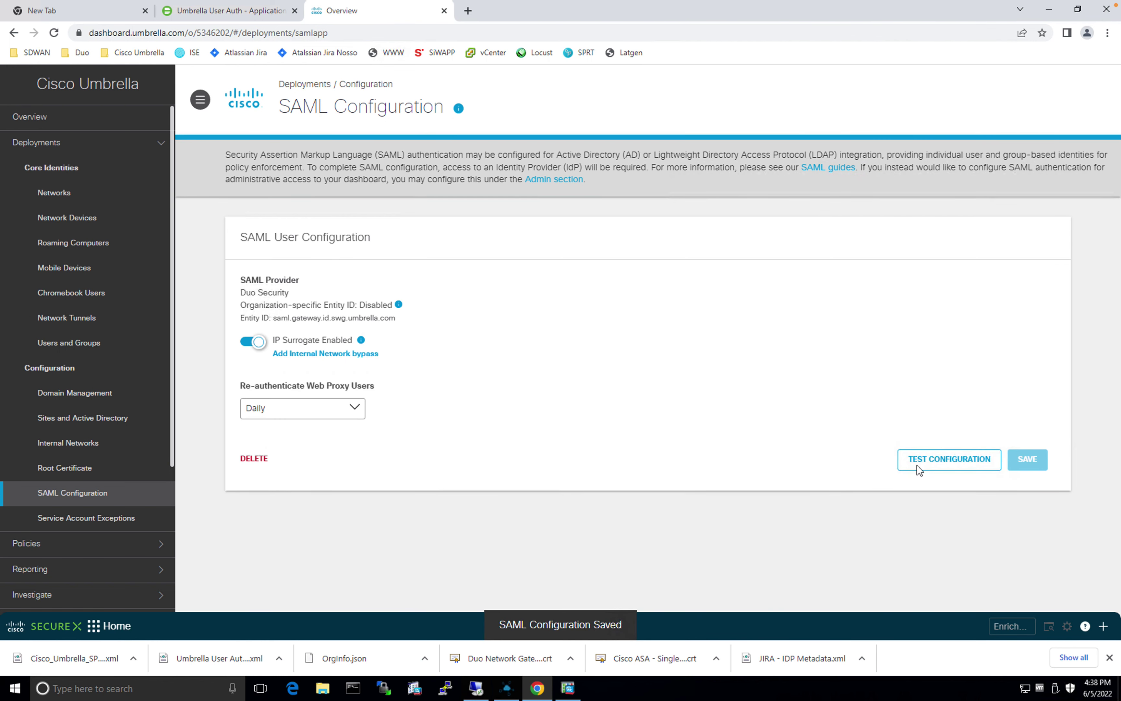
left_click(889, 462)
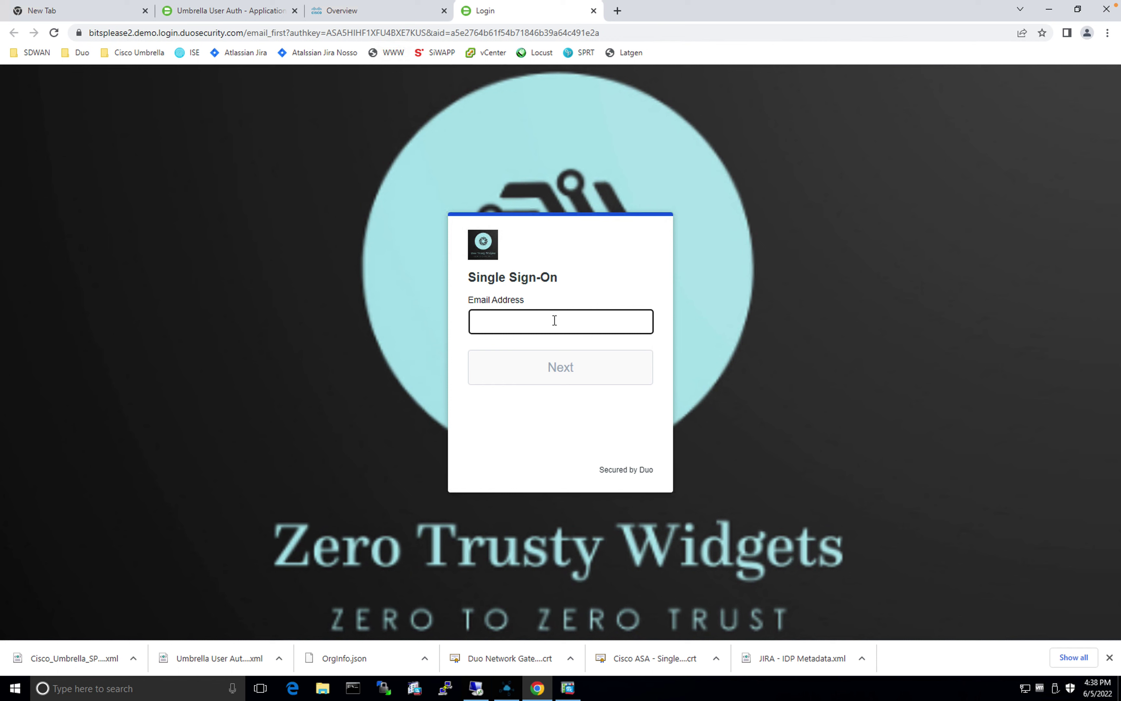
key("ctrl+v")
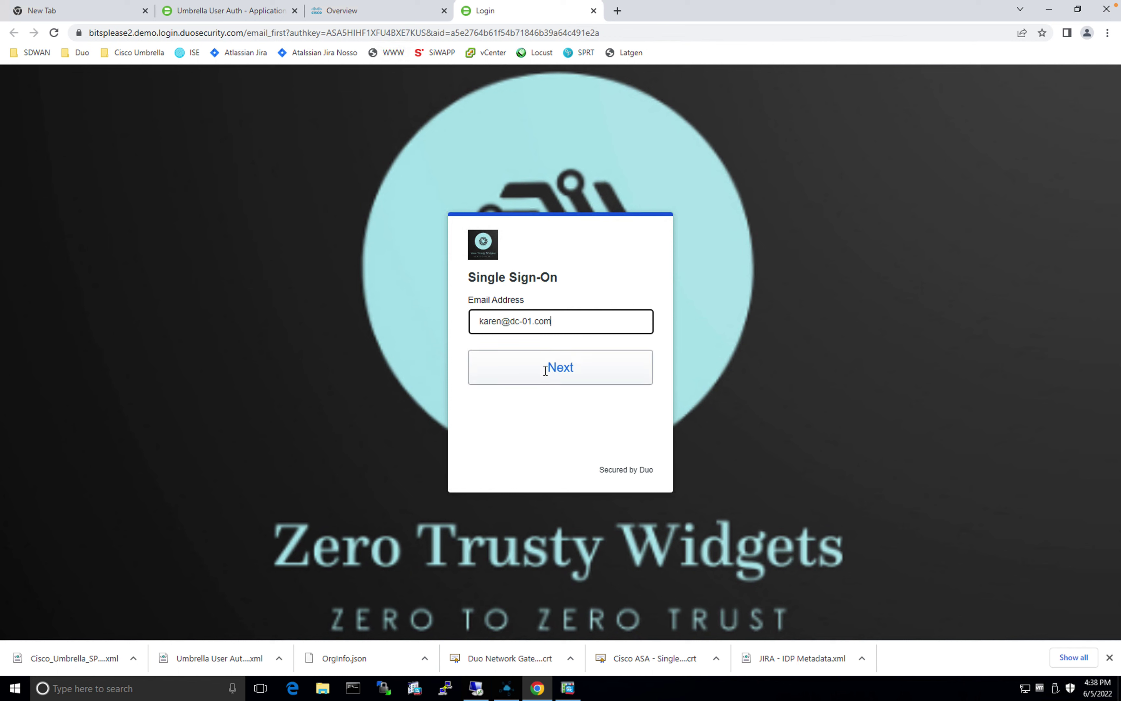
left_click(554, 375)
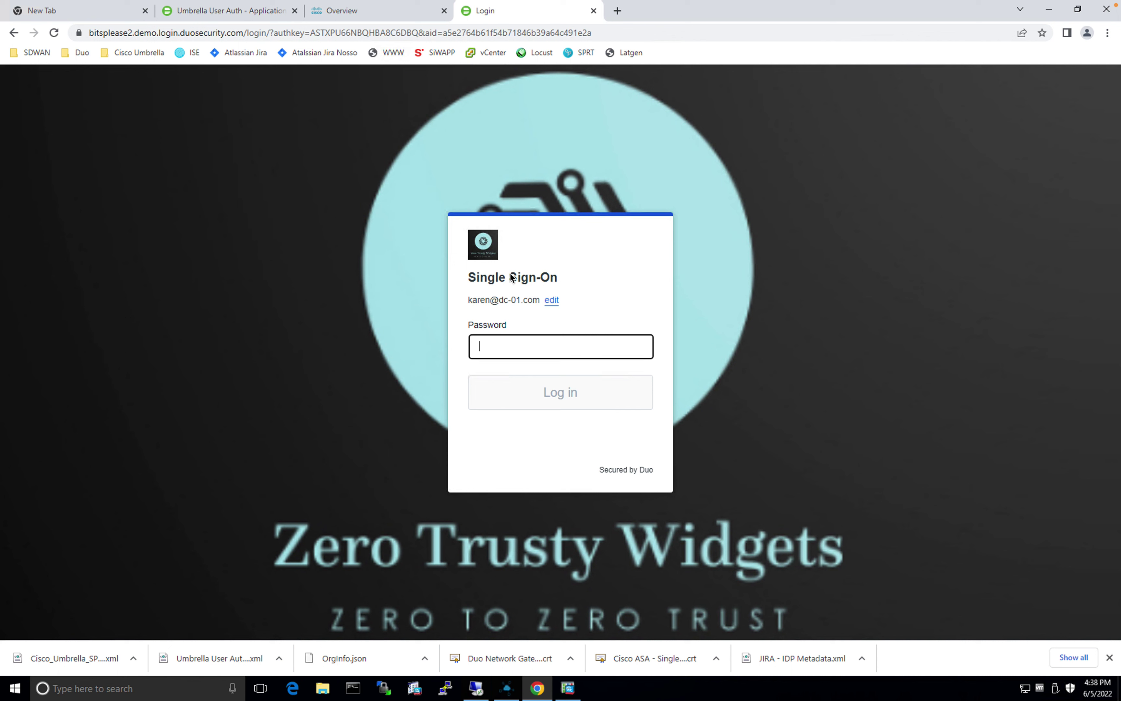
Step: Complete the Duo sign-in with the saved password, then return to the SAML Configuration page
left_click(525, 344)
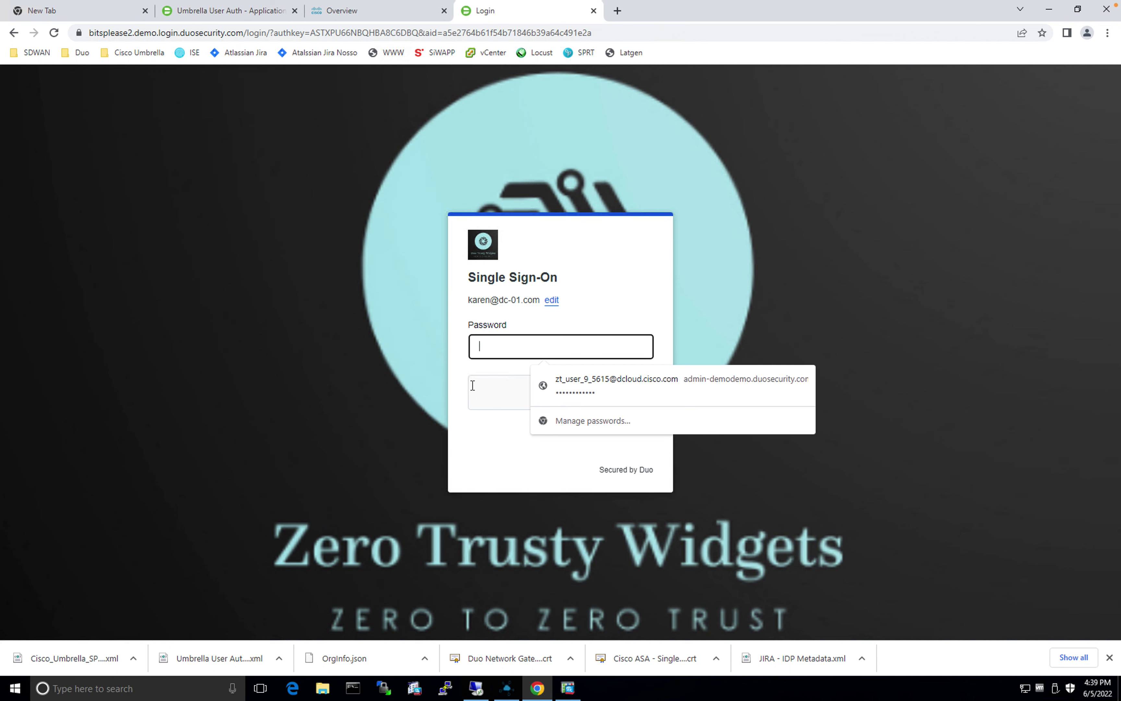
key("ctrl+v")
left_click(482, 396)
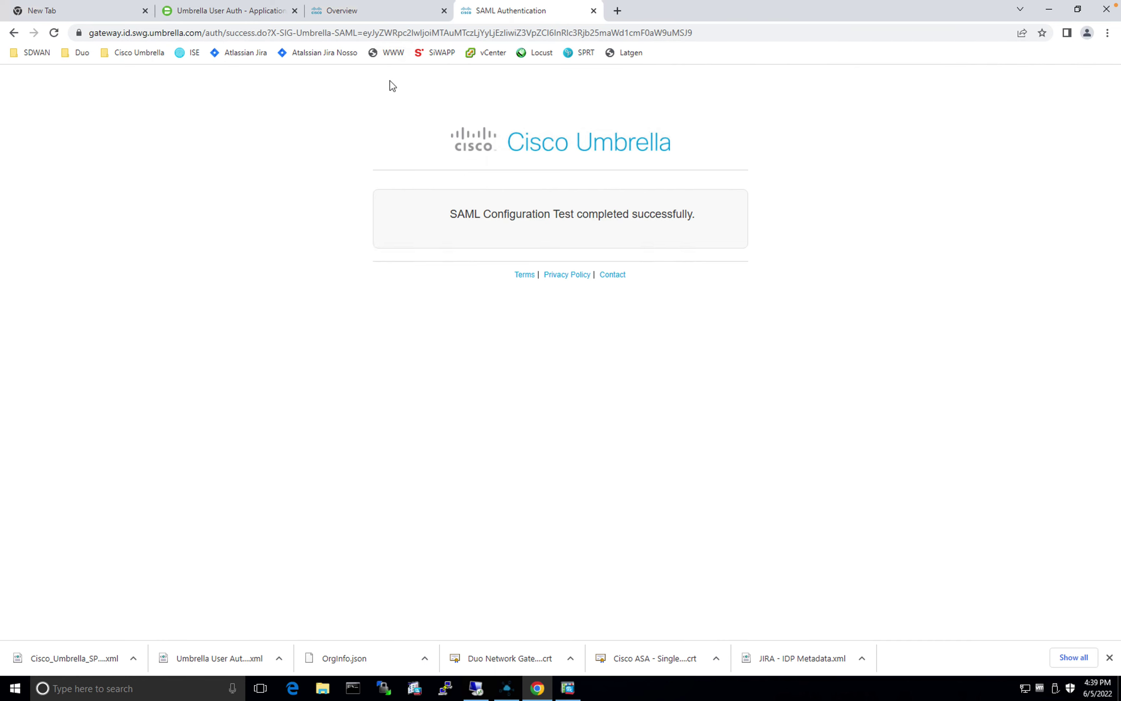
left_click(376, 18)
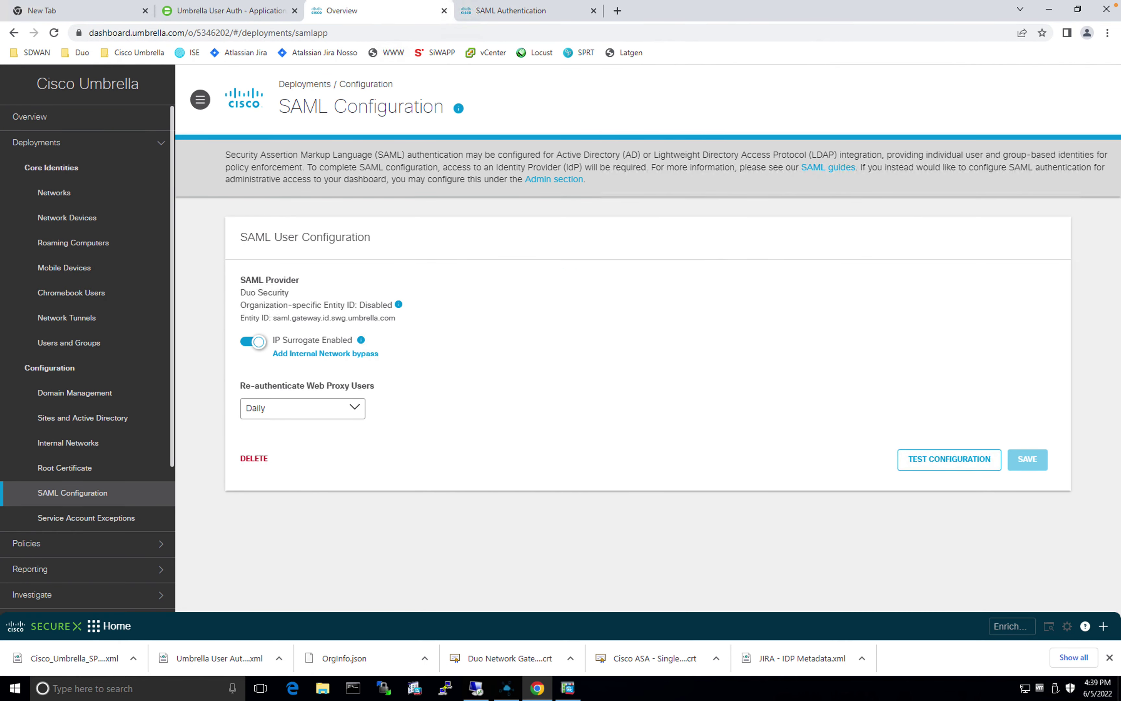
Step: Open a new blank Chrome tab and leave the remote session for the desktop overview
left_click(729, 543)
left_click(620, 11)
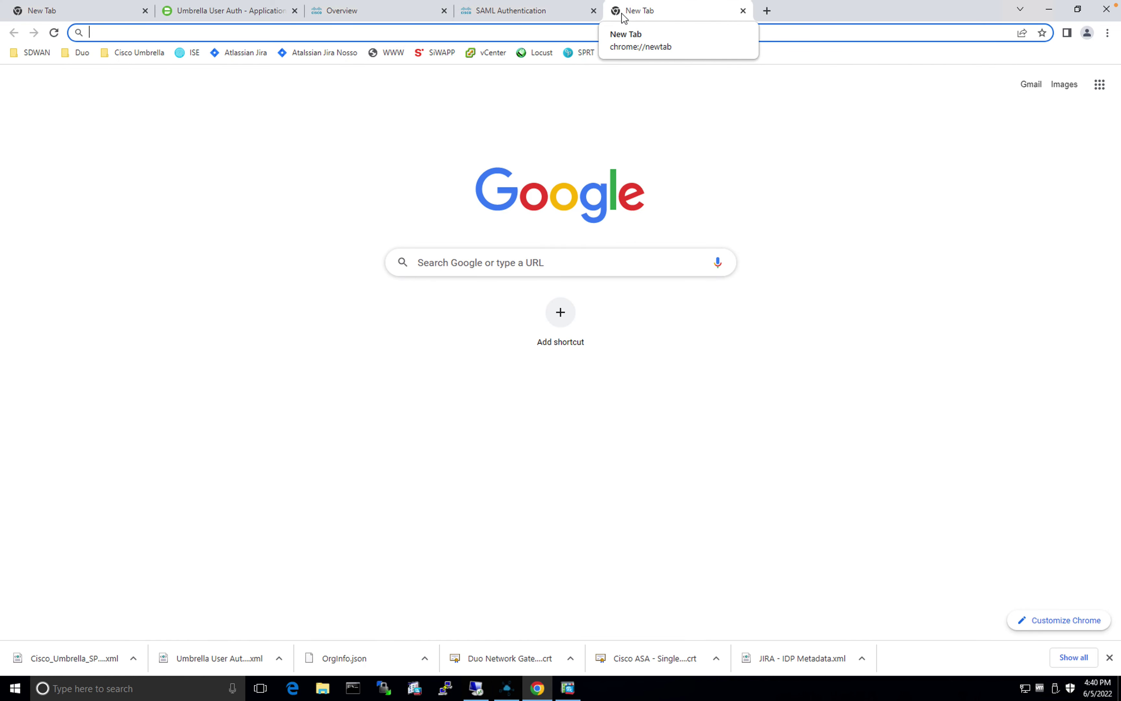
key("ctrl+Up")
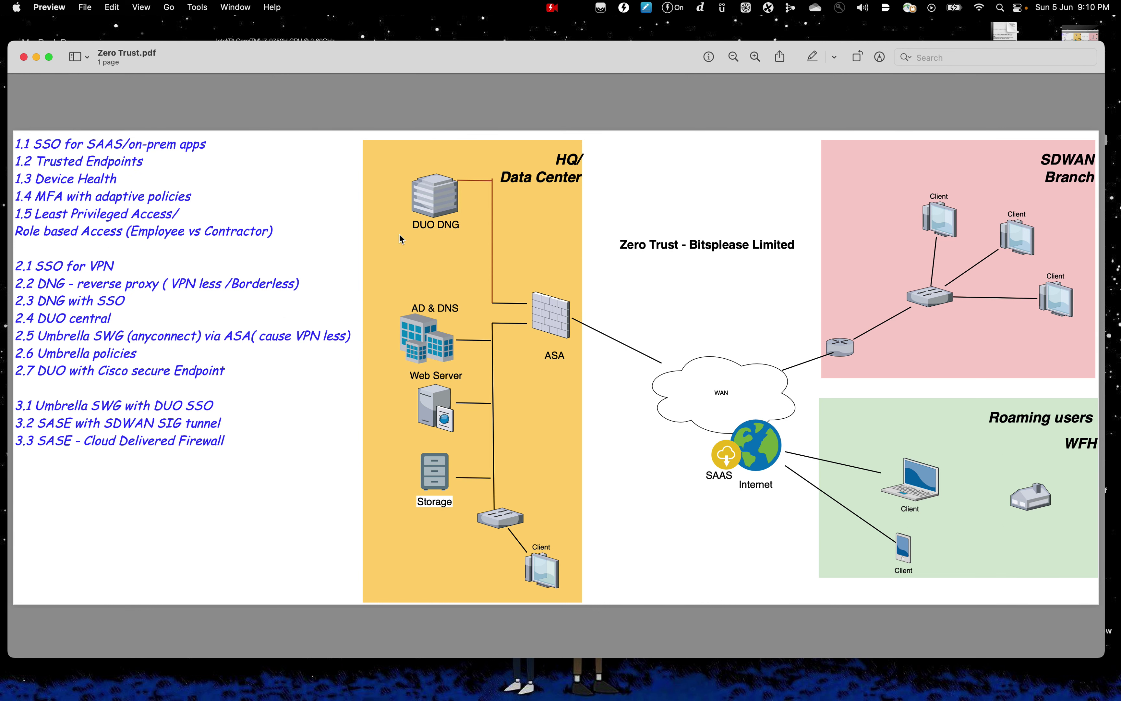
Step: On the rwkst workstation, open a new browser tab with the Cisco Umbrella test-site bookmarks
key("ctrl+Up")
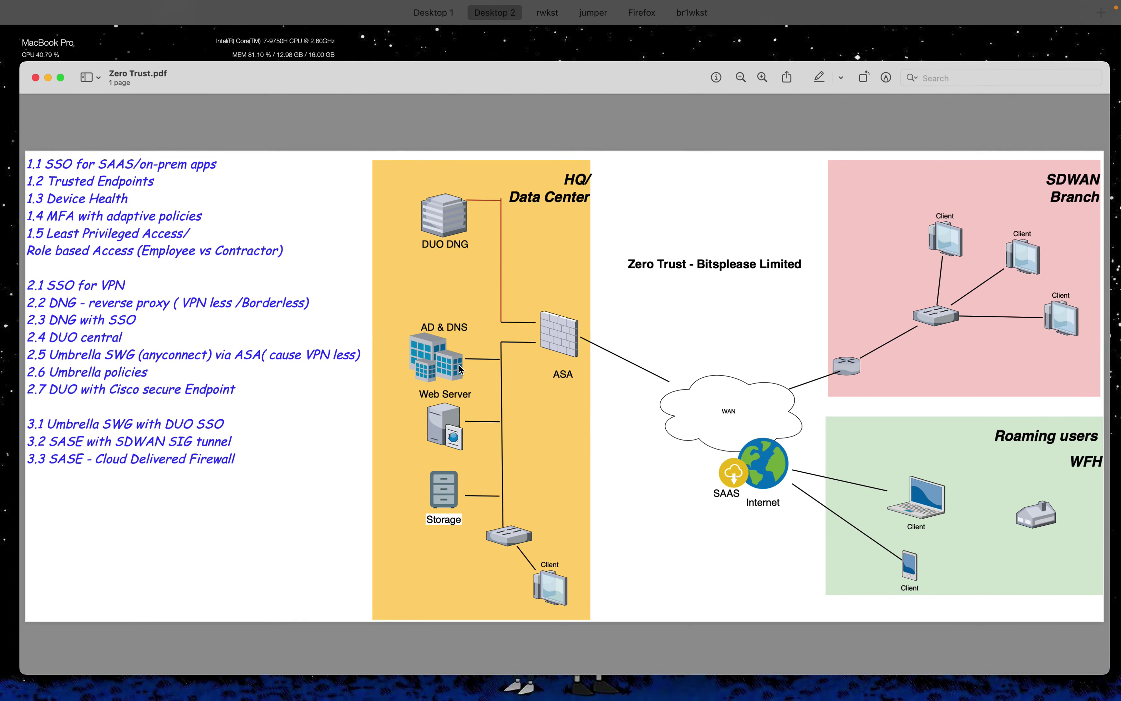
left_click(575, 50)
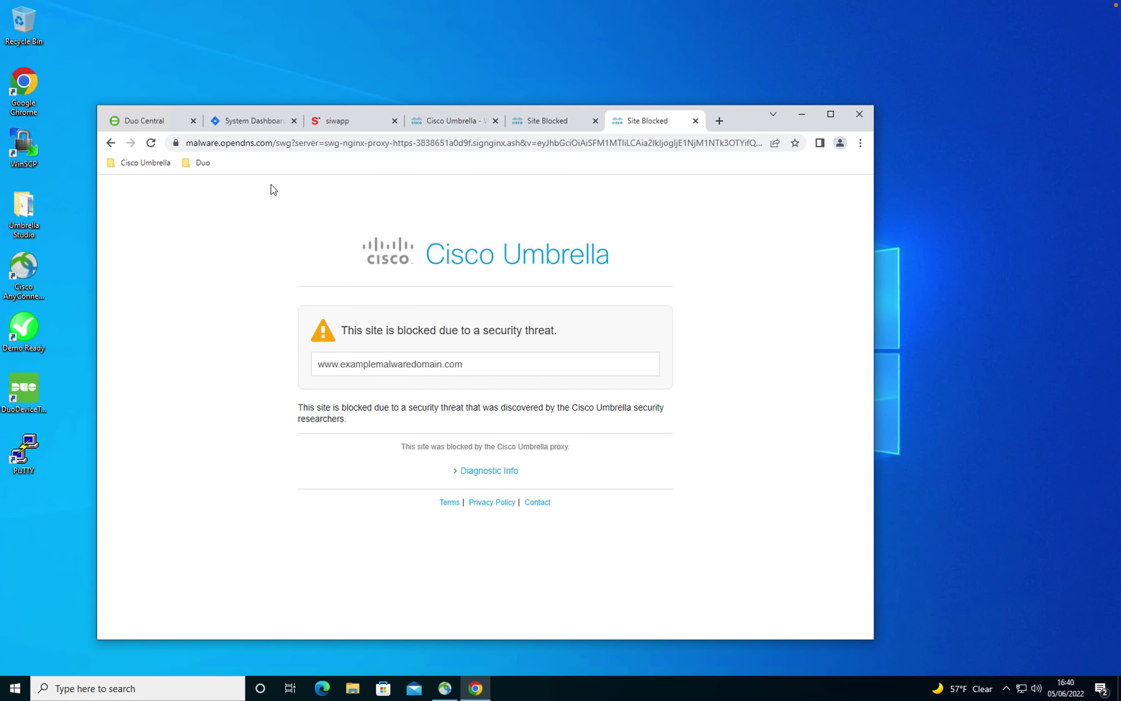
left_click(719, 121)
left_click(148, 163)
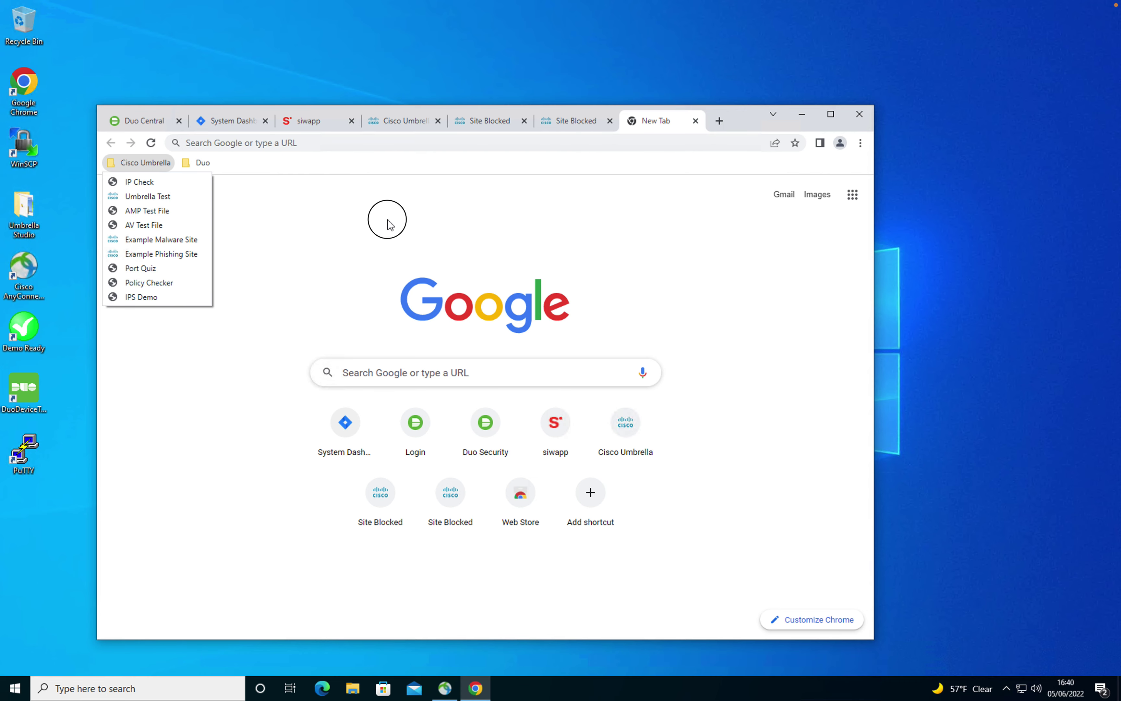
key("ctrl+Up")
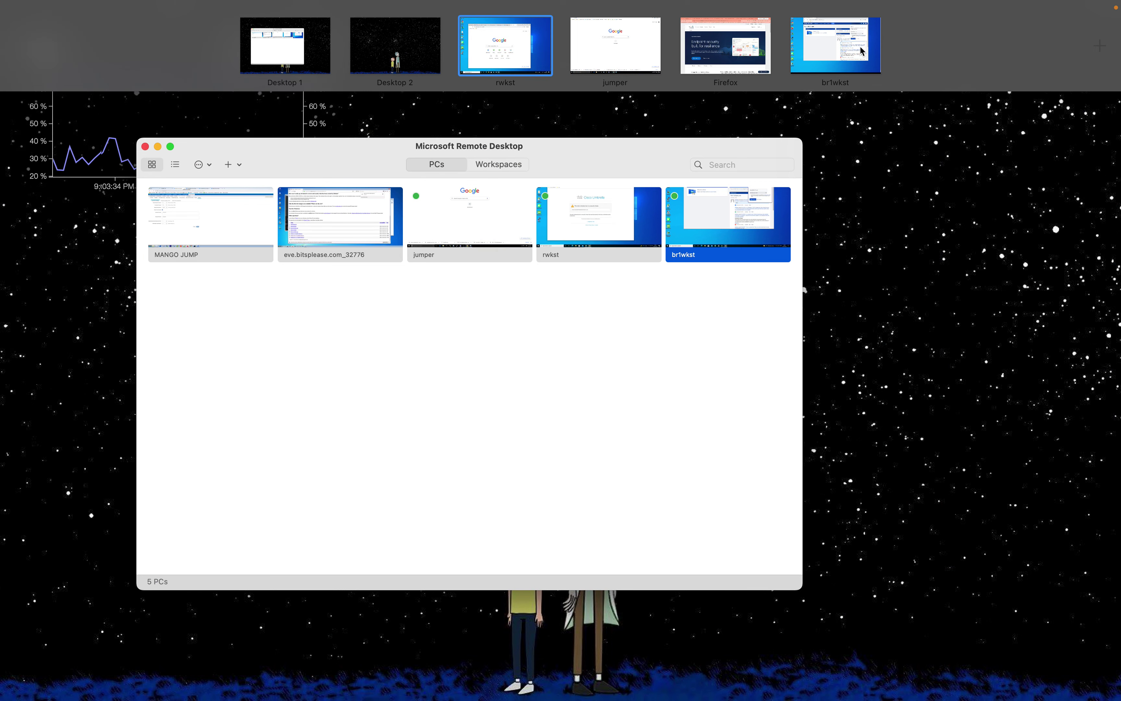
Step: On the jumper desktop, sign in to vManage as admin with the saved password
left_click(613, 54)
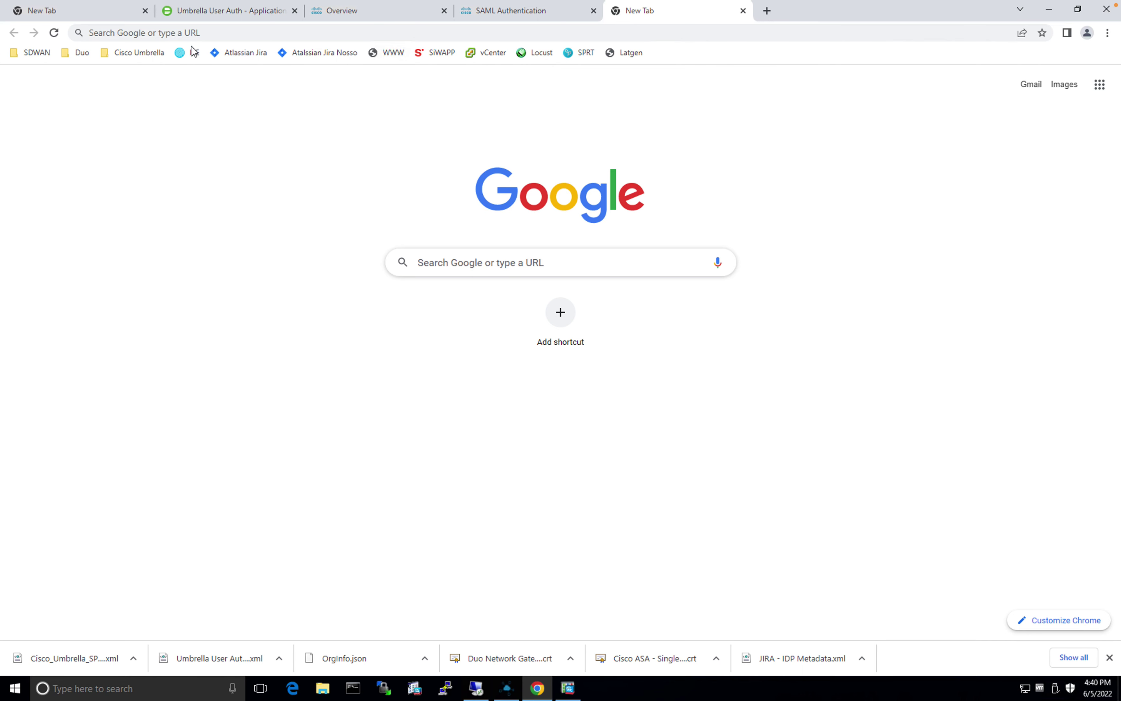
left_click(30, 52)
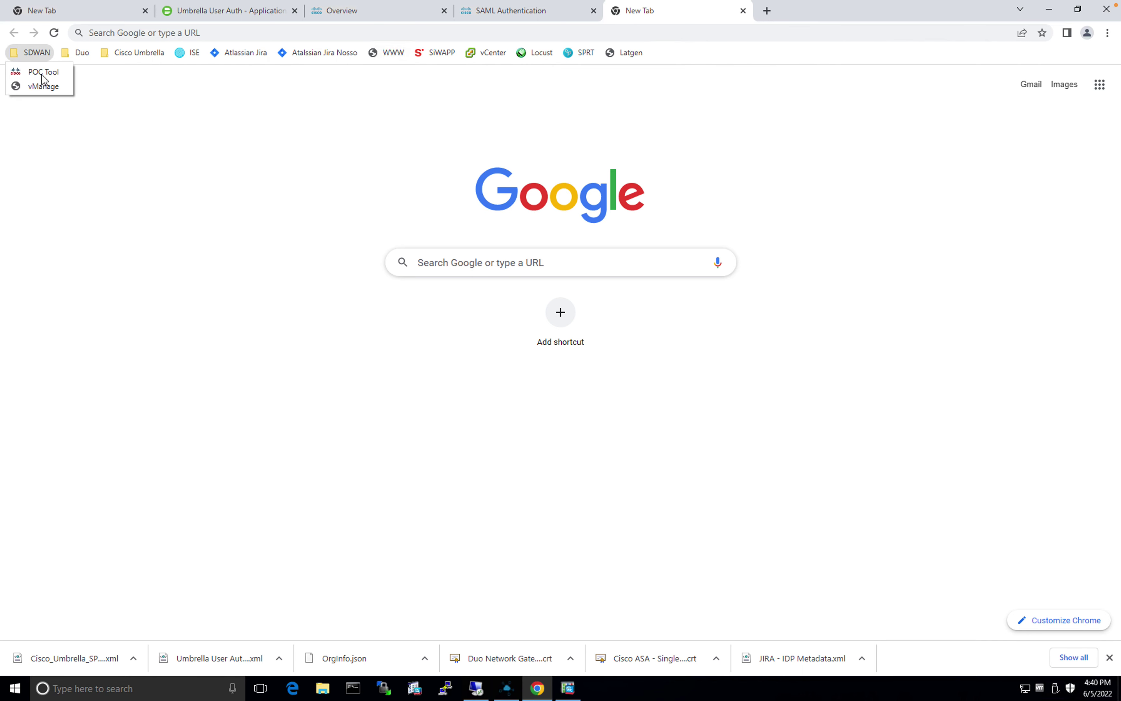
left_click(44, 87)
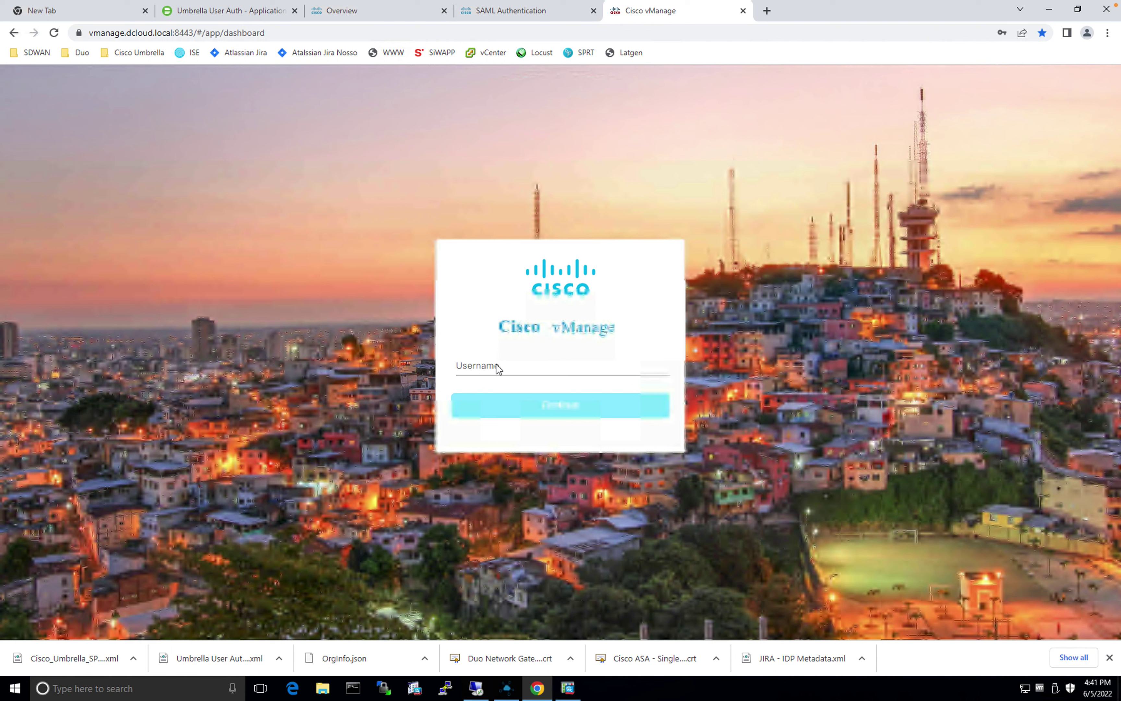
left_click(495, 365)
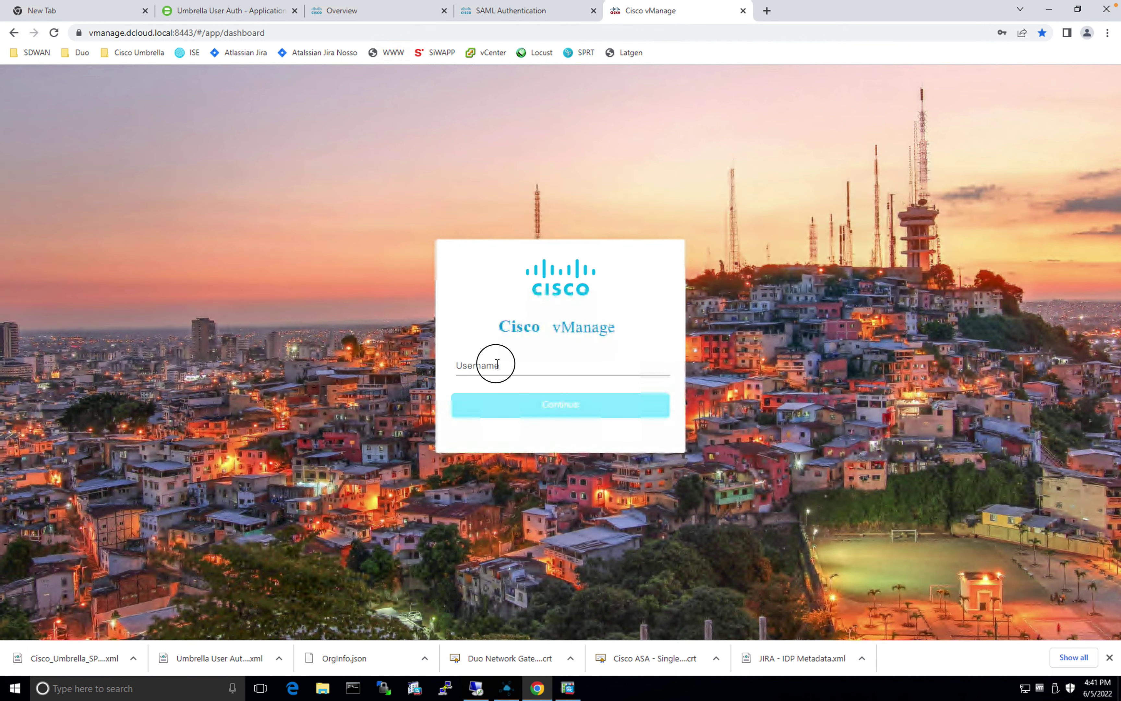
left_click(504, 366)
type("admin")
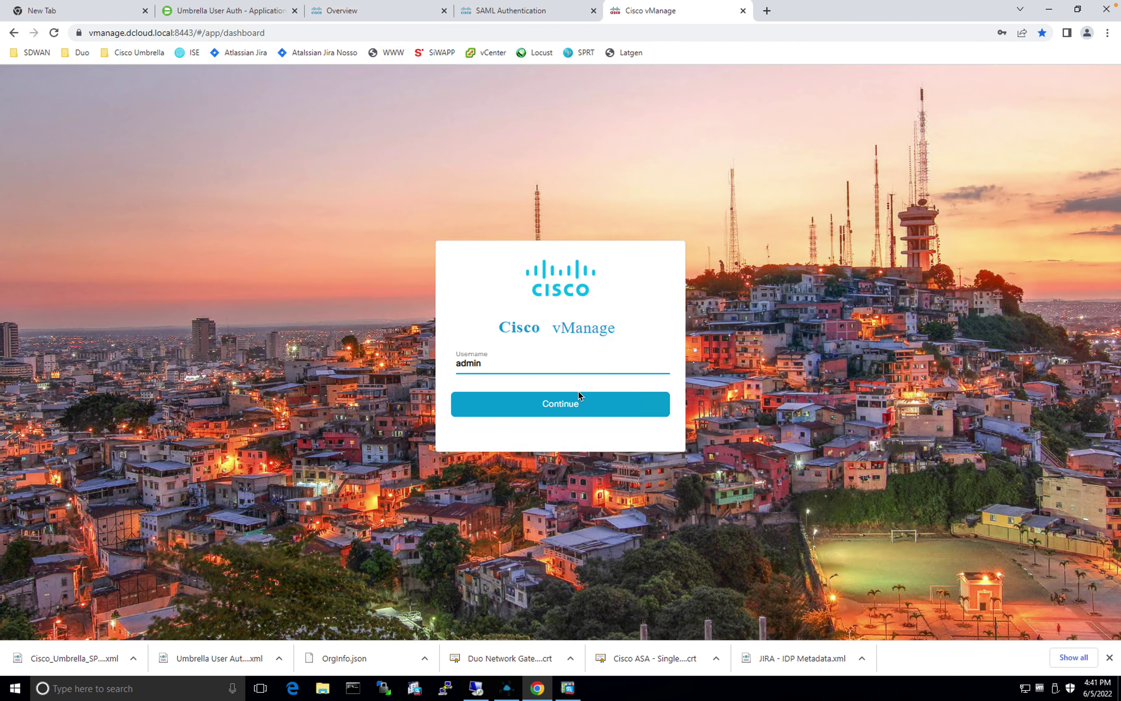
left_click(577, 402)
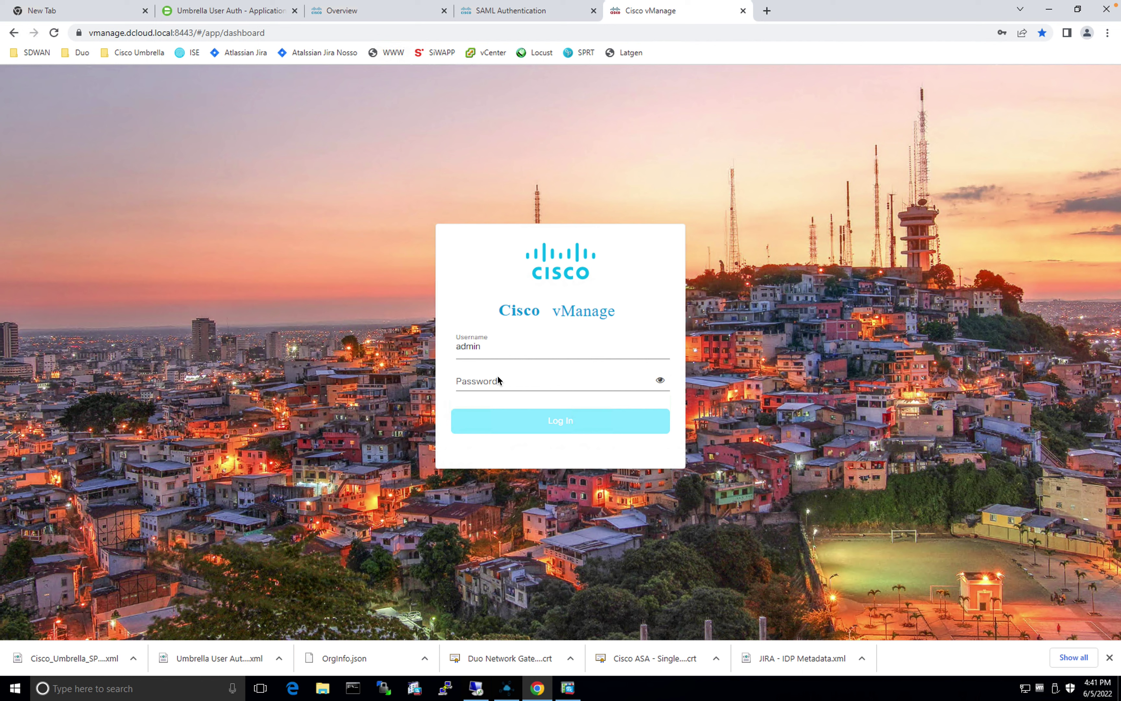
left_click(497, 378)
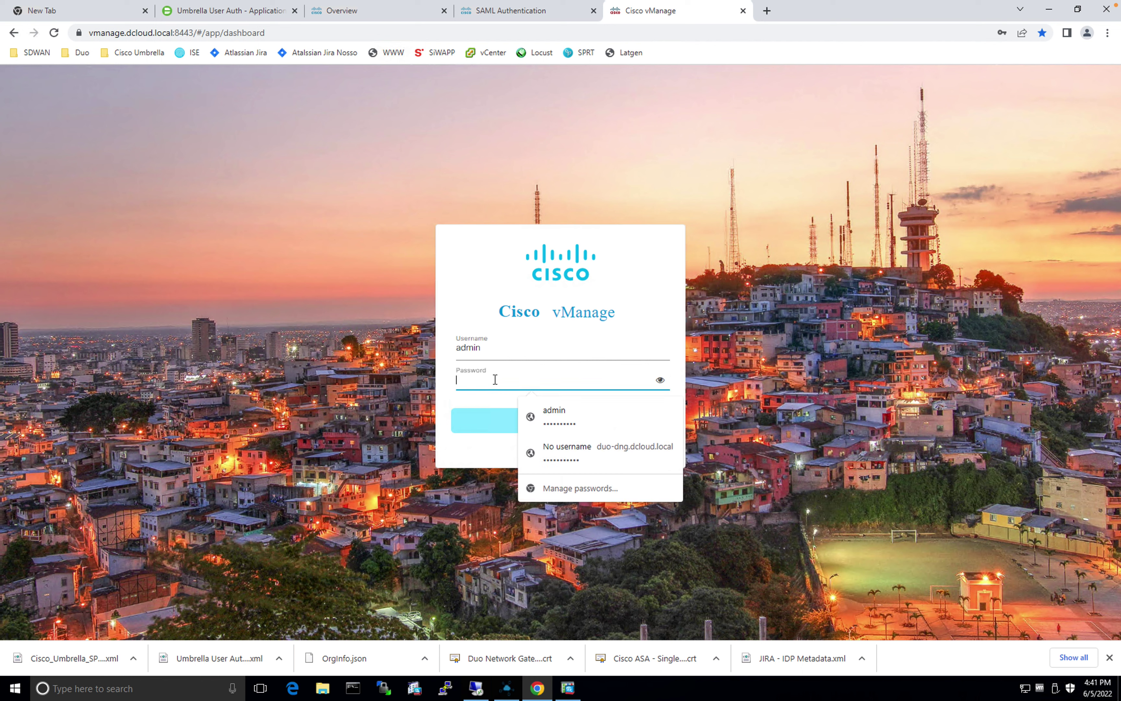
key("ctrl+v")
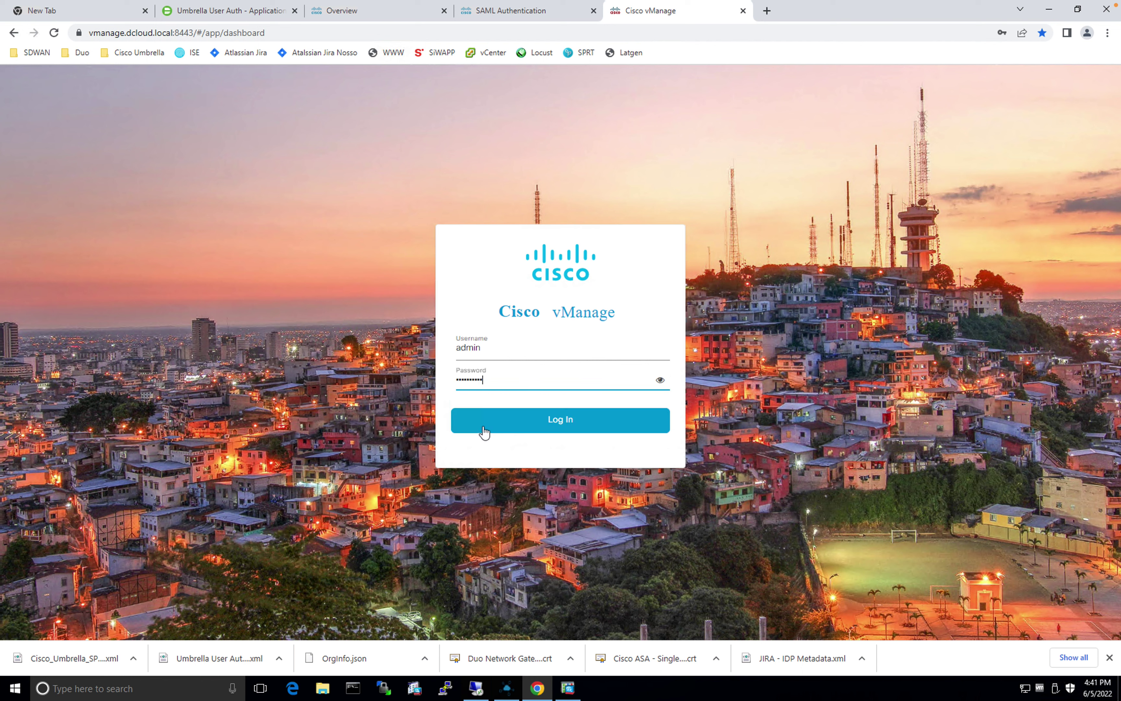
left_click(561, 420)
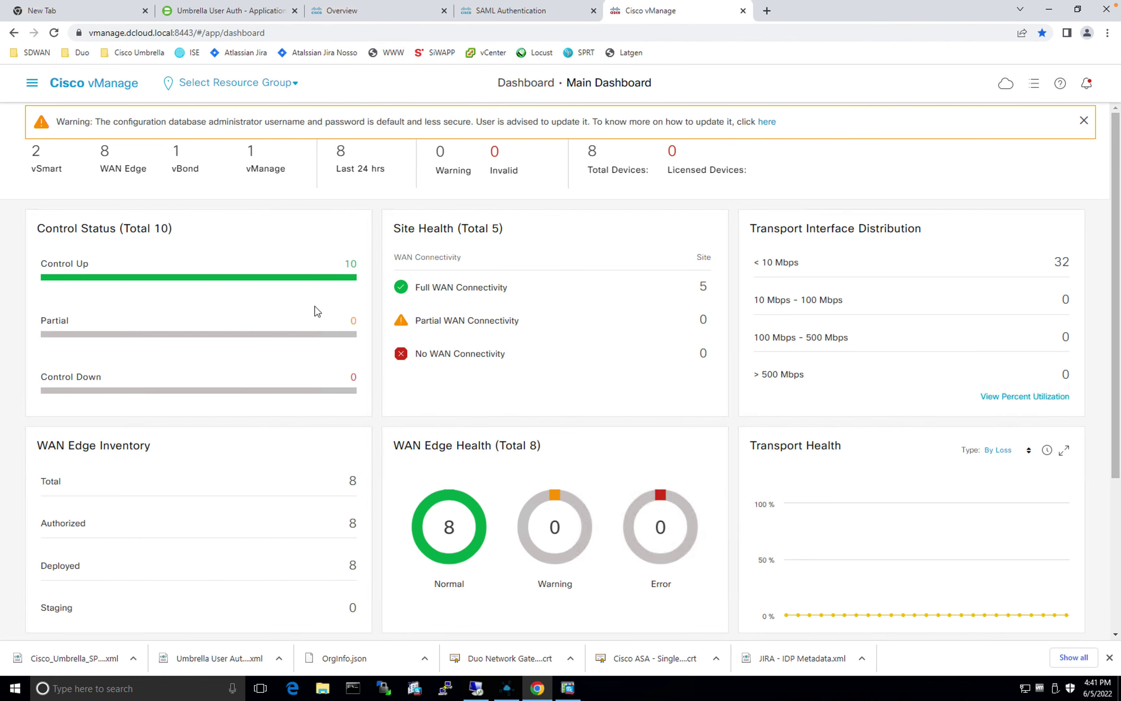
Step: Show Configuration > Templates > Feature templates sorted by name, with the Name column widened
left_click(32, 85)
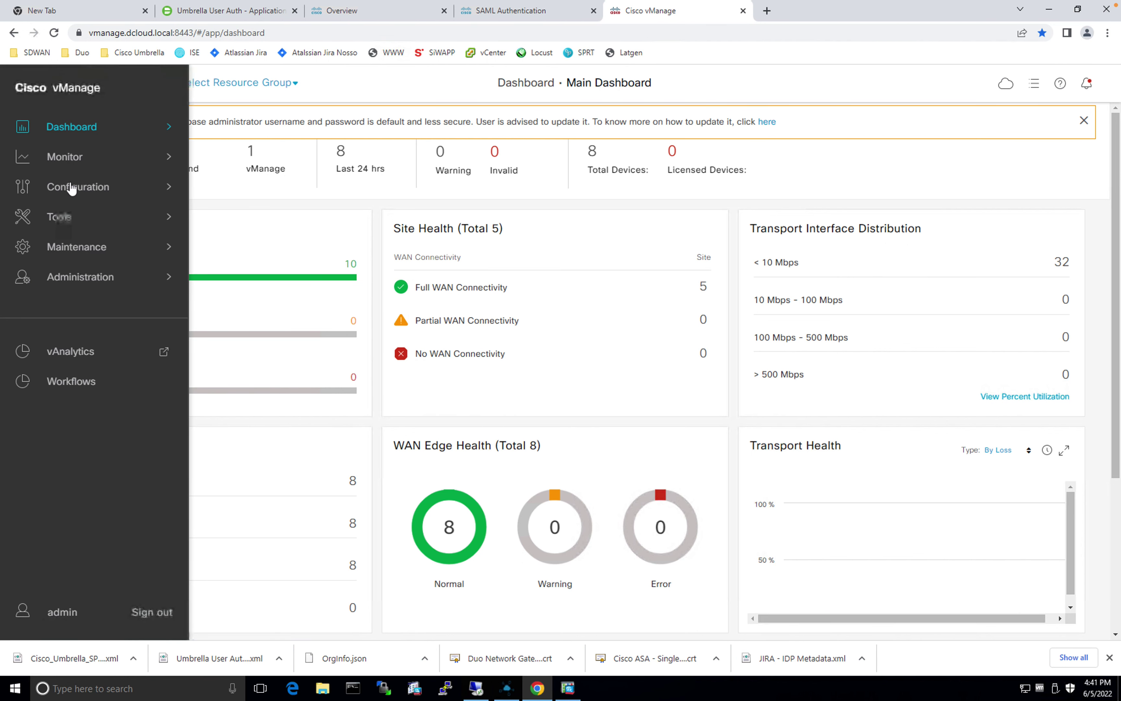
mouse_move(76, 190)
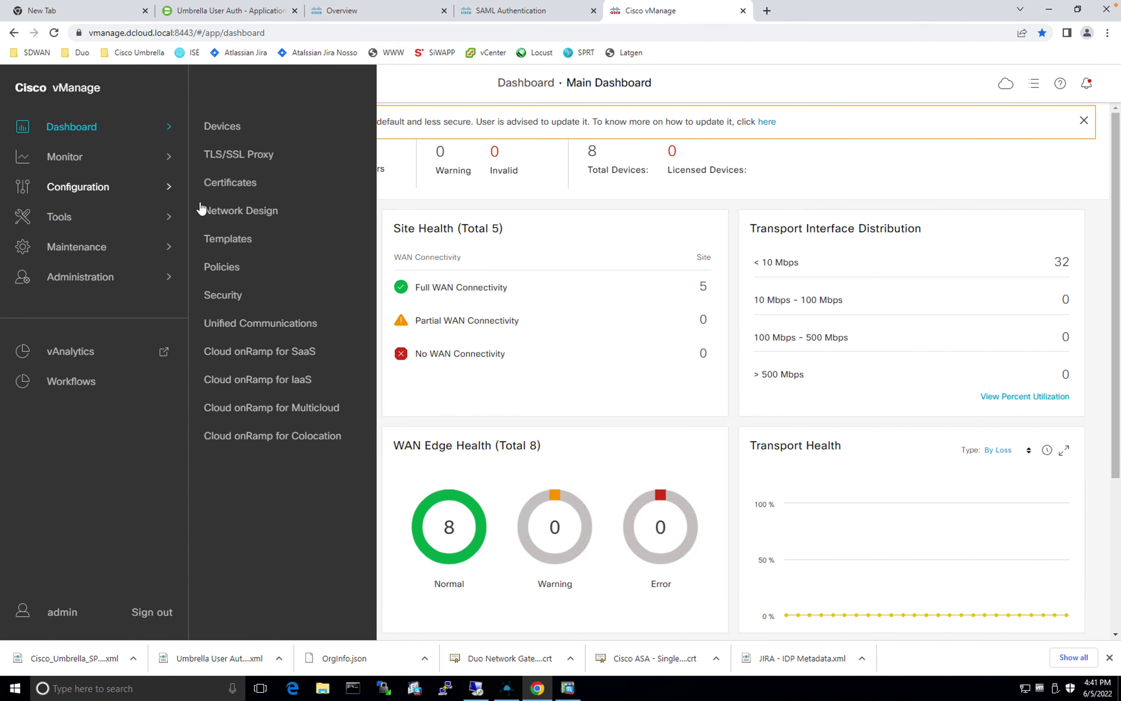
left_click(229, 239)
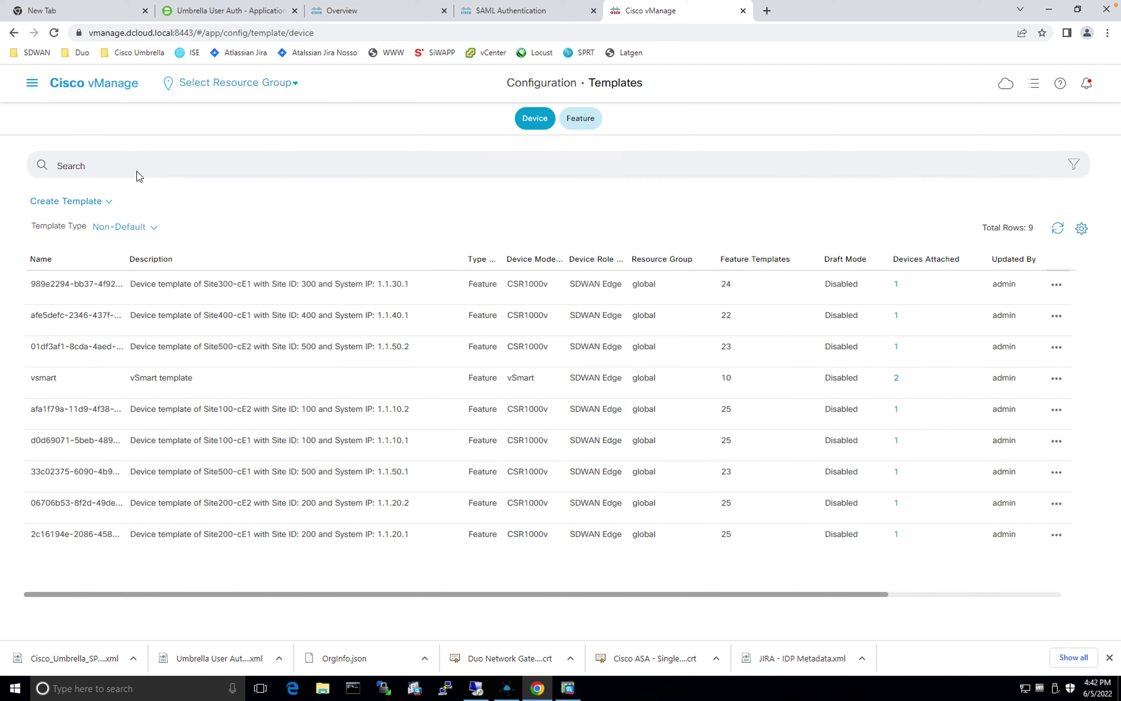
left_click(577, 120)
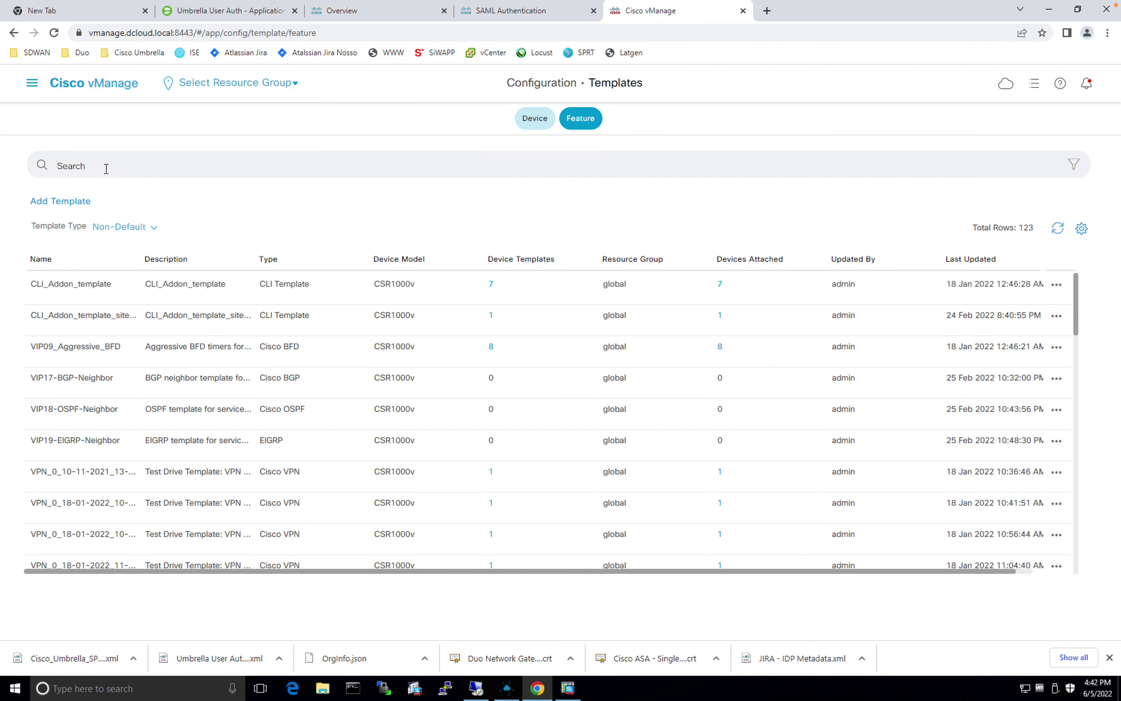
left_click(35, 262)
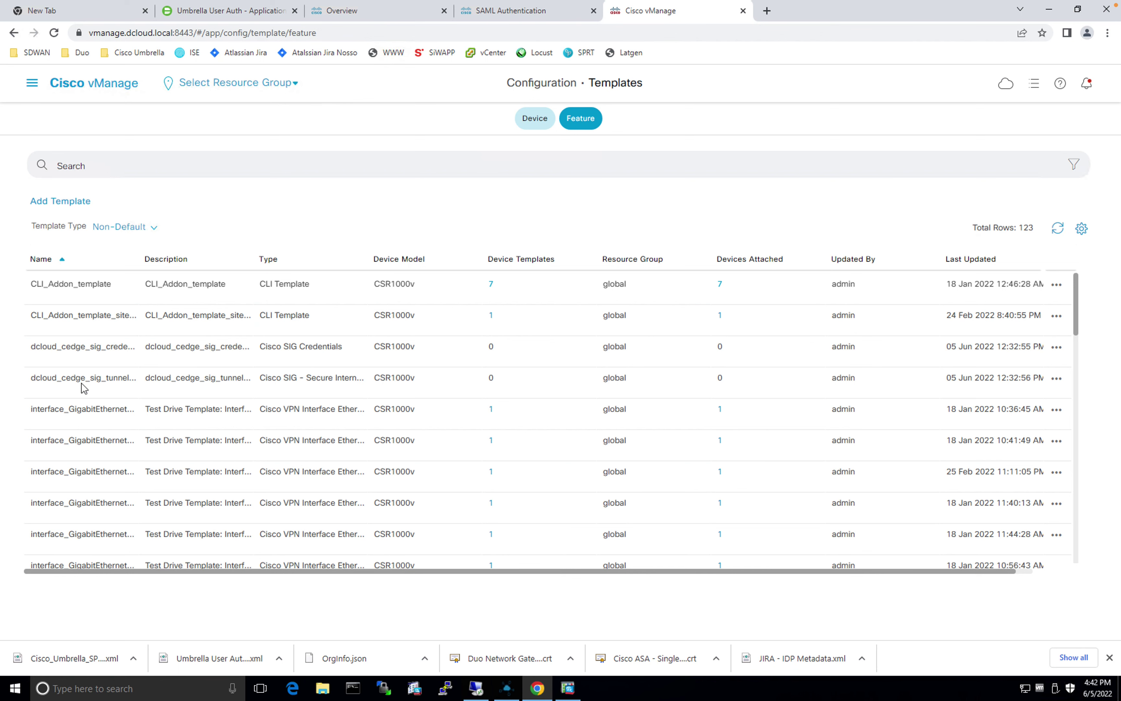
left_click_drag(222, 264, 103, 353)
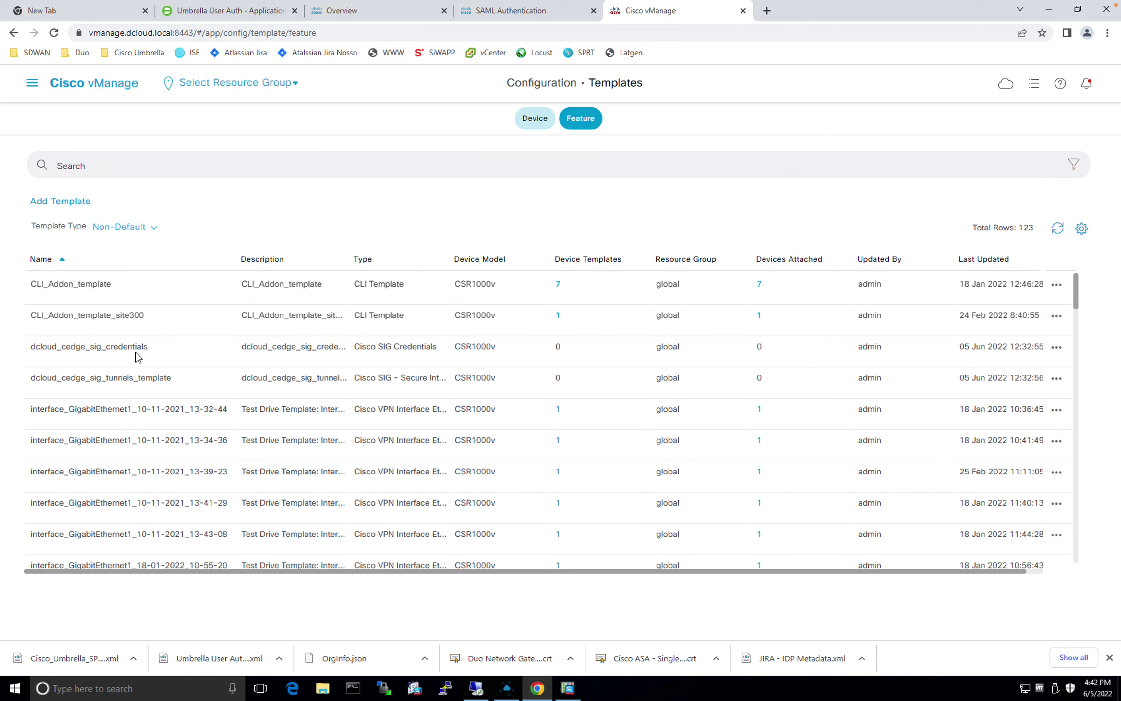
Step: Edit dcloud_cedge_sig_credentials with Umbrella as SIG provider, then return to the Umbrella tab
left_click(1054, 348)
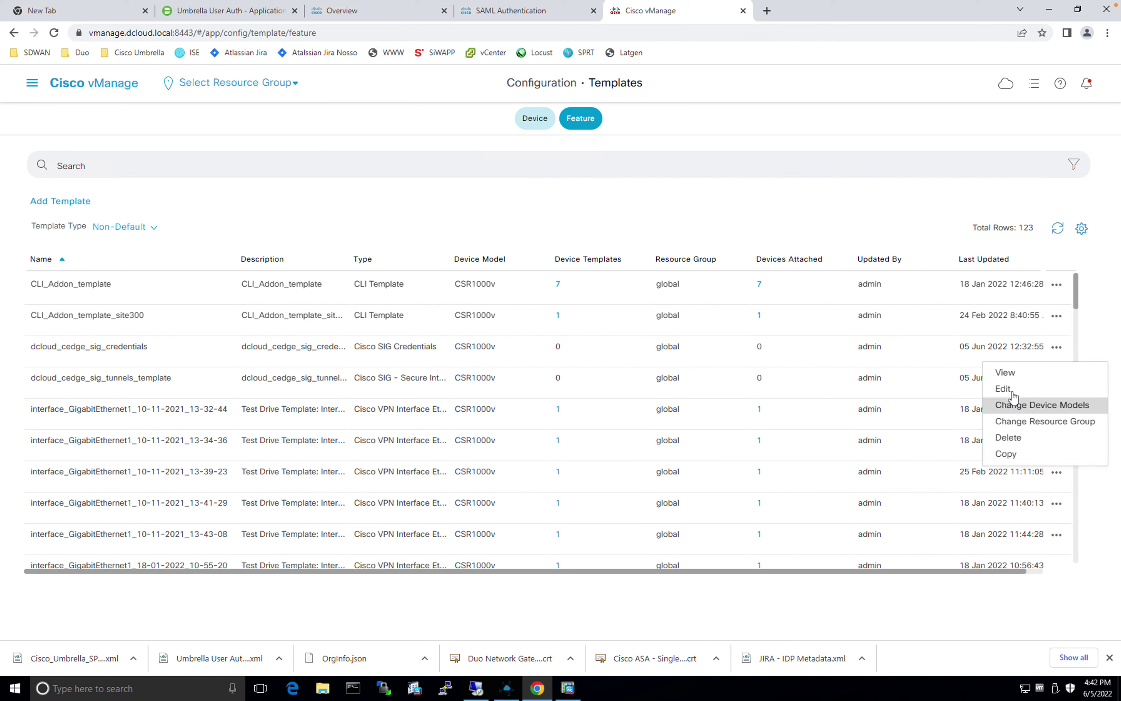
left_click(1003, 389)
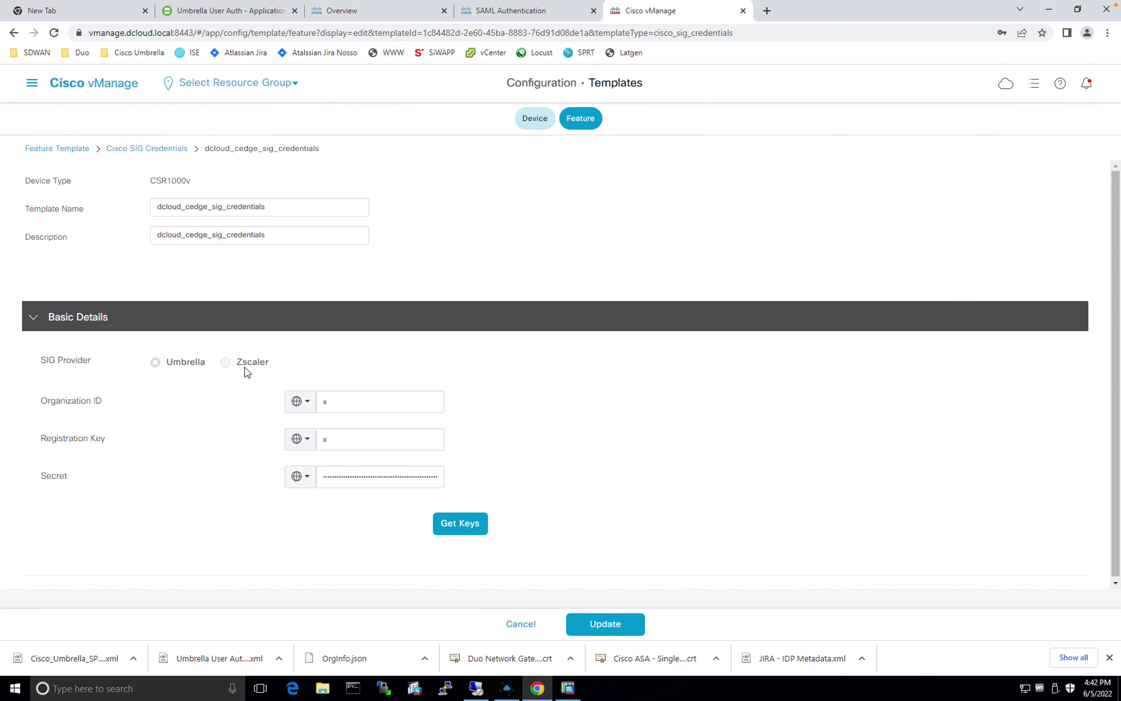
left_click(153, 379)
left_click(361, 19)
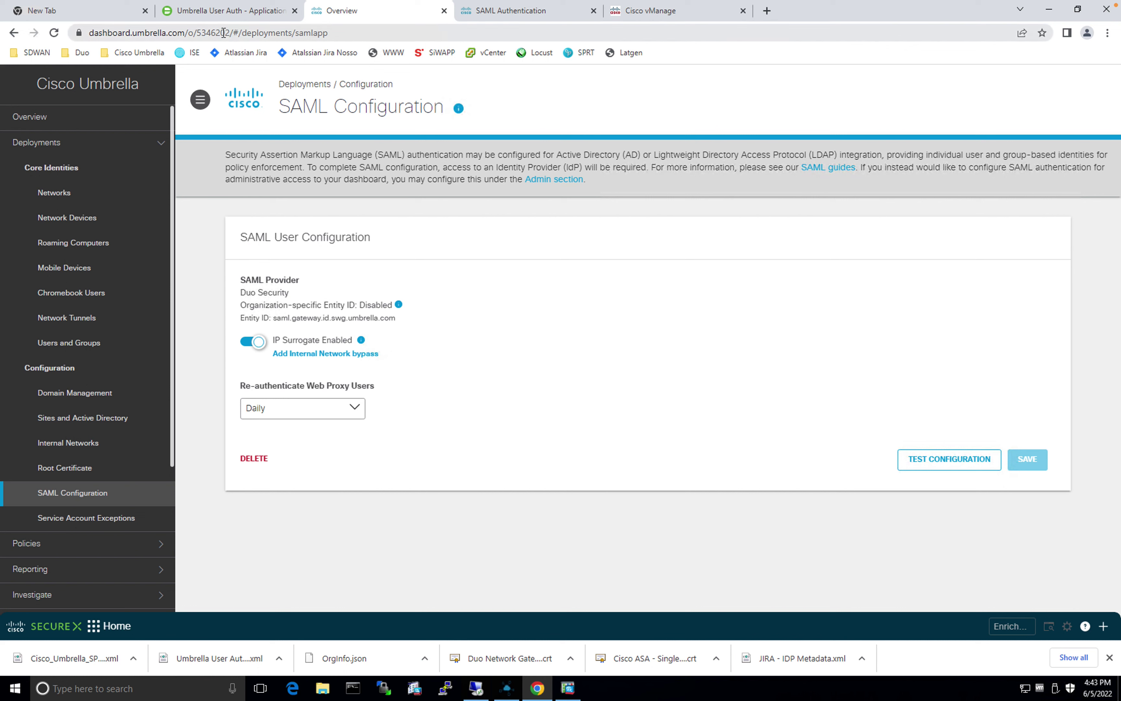
Step: Copy the organization ID from the Umbrella dashboard URL into the SIG credentials template's Organization ID field
left_click(227, 32)
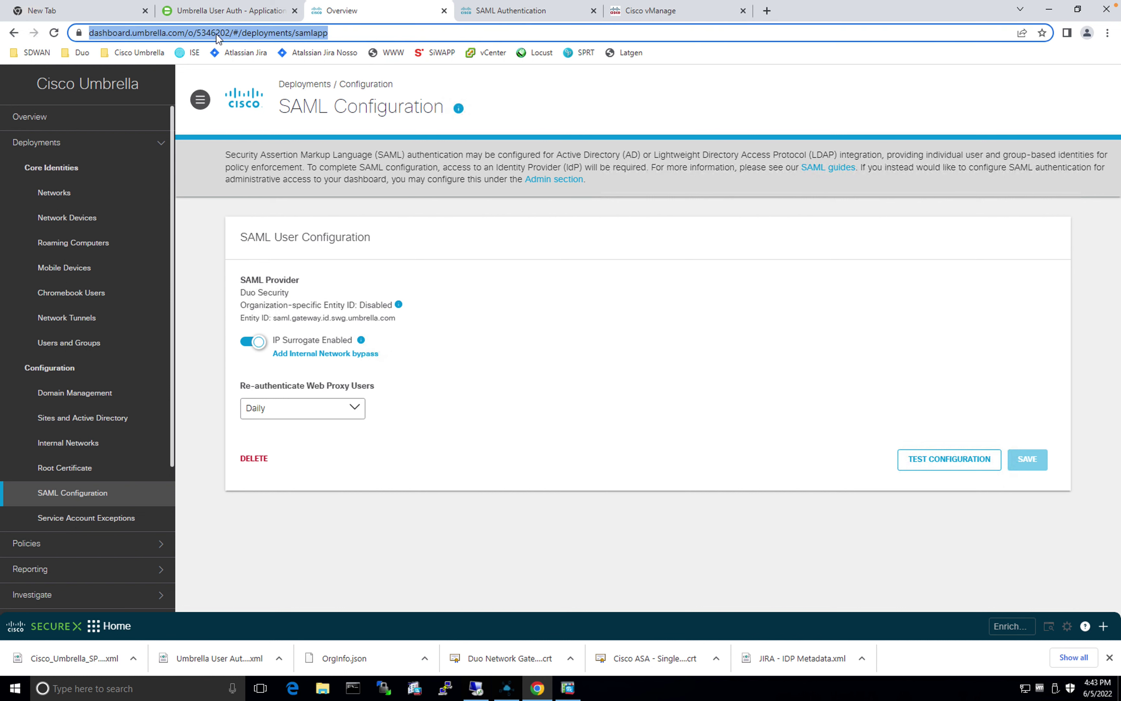
double_click(216, 33)
key("ctrl+c")
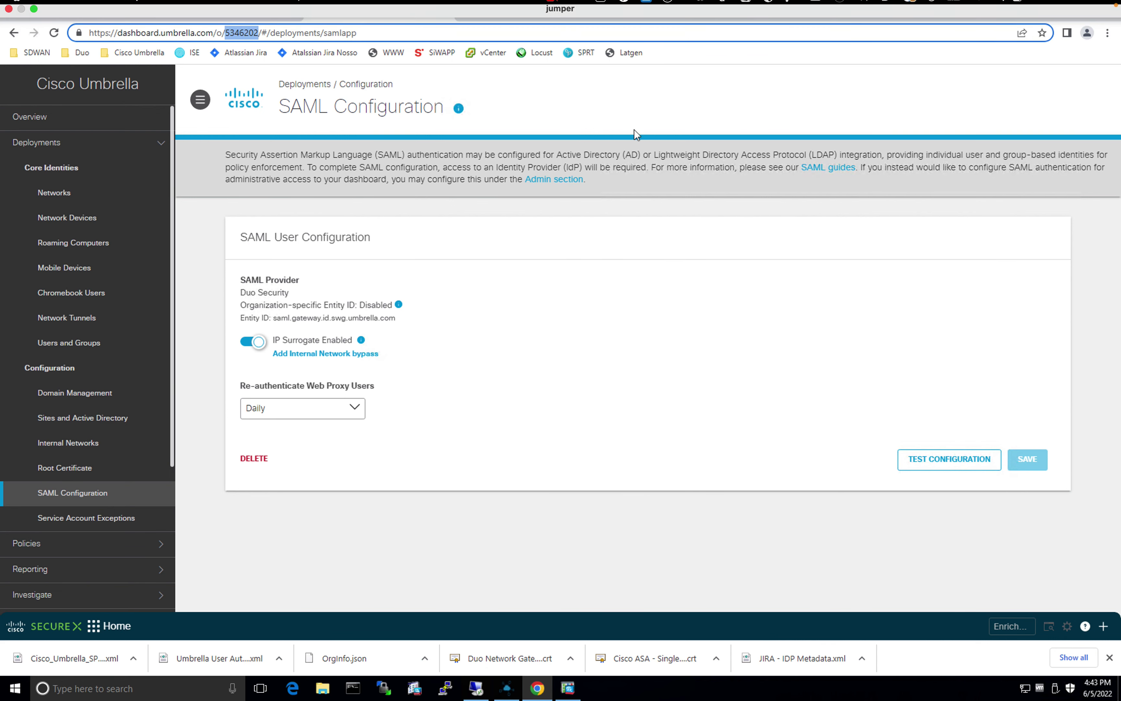
left_click(673, 17)
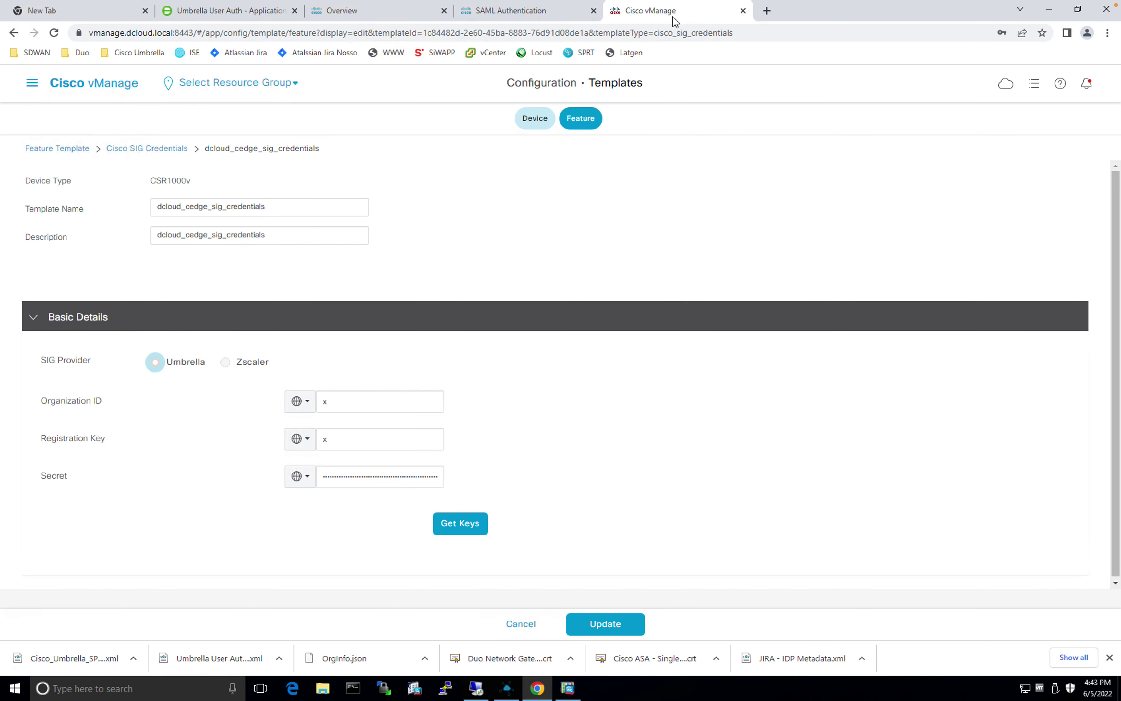
double_click(340, 407)
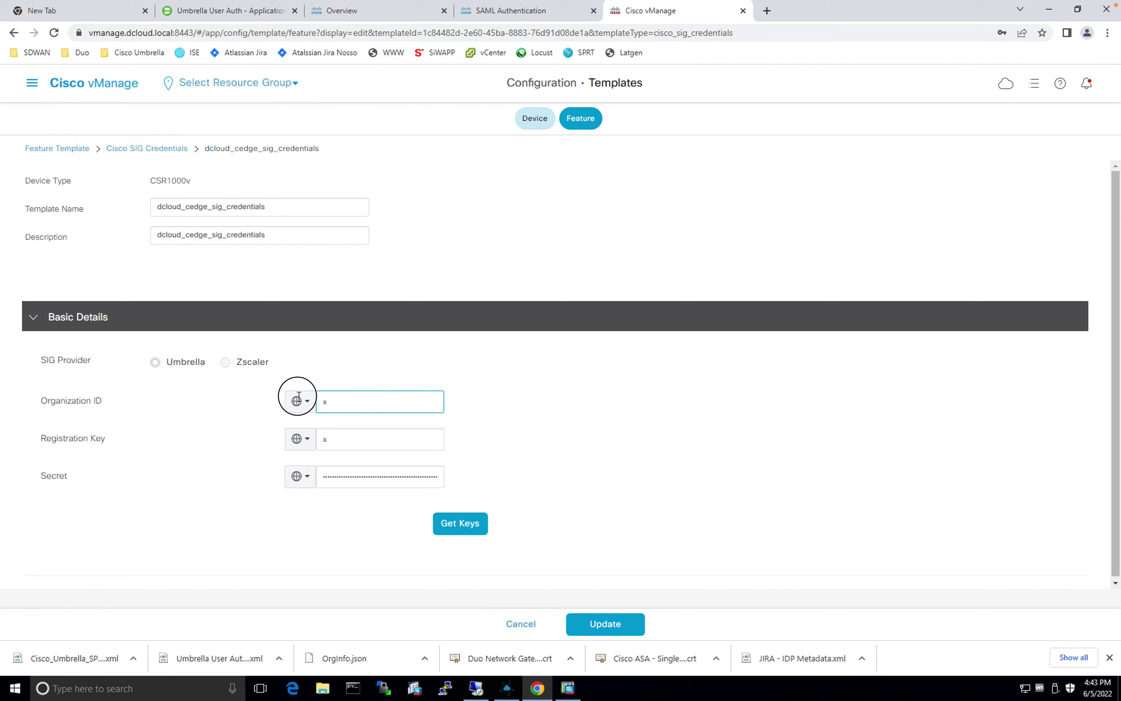
key("ctrl+v")
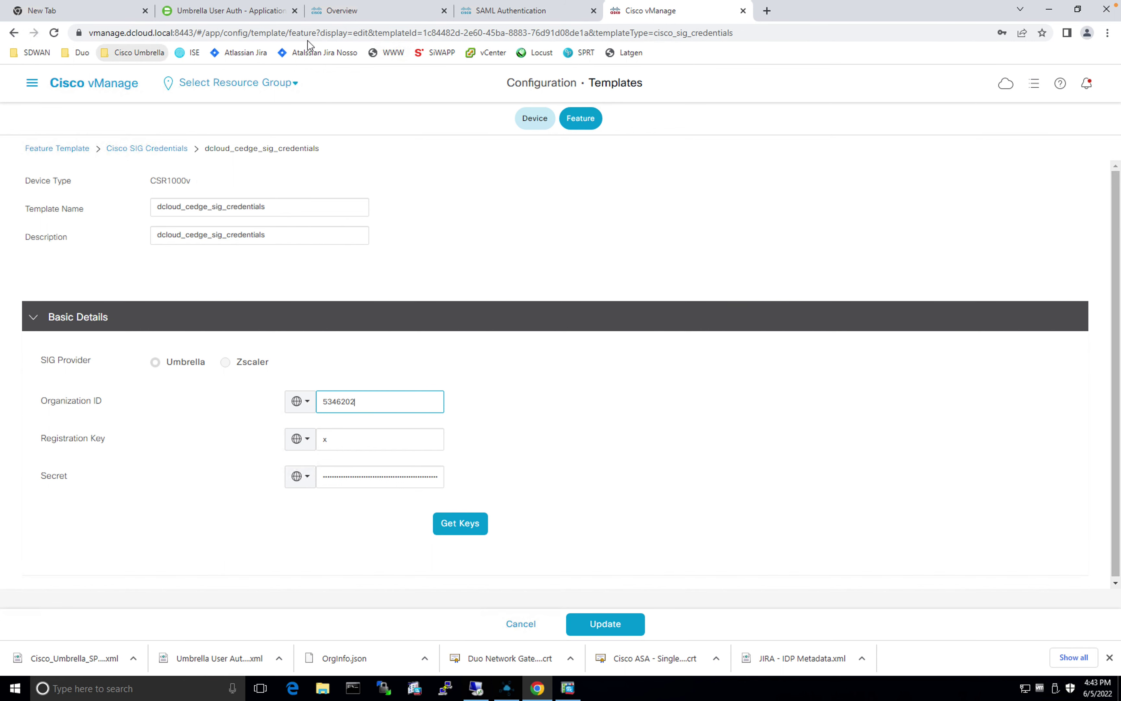
left_click(362, 14)
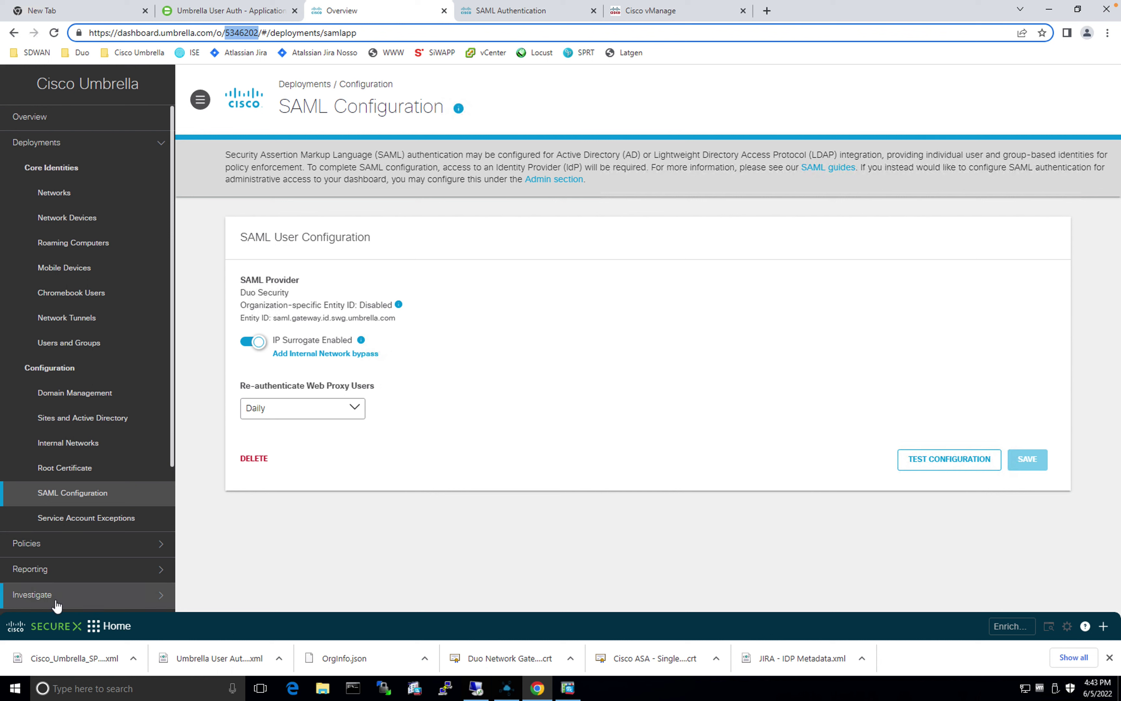
Step: Under Admin > API Keys, generate an Umbrella Management token and copy its key
scroll(61, 495, "down", 4)
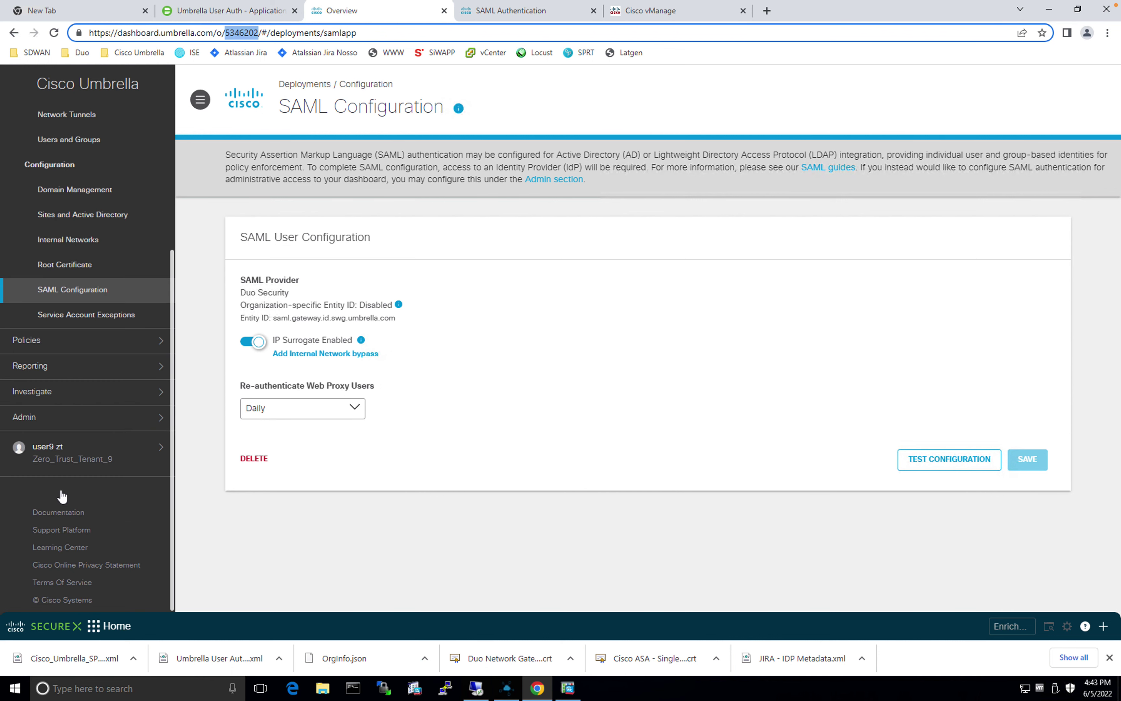
left_click(69, 418)
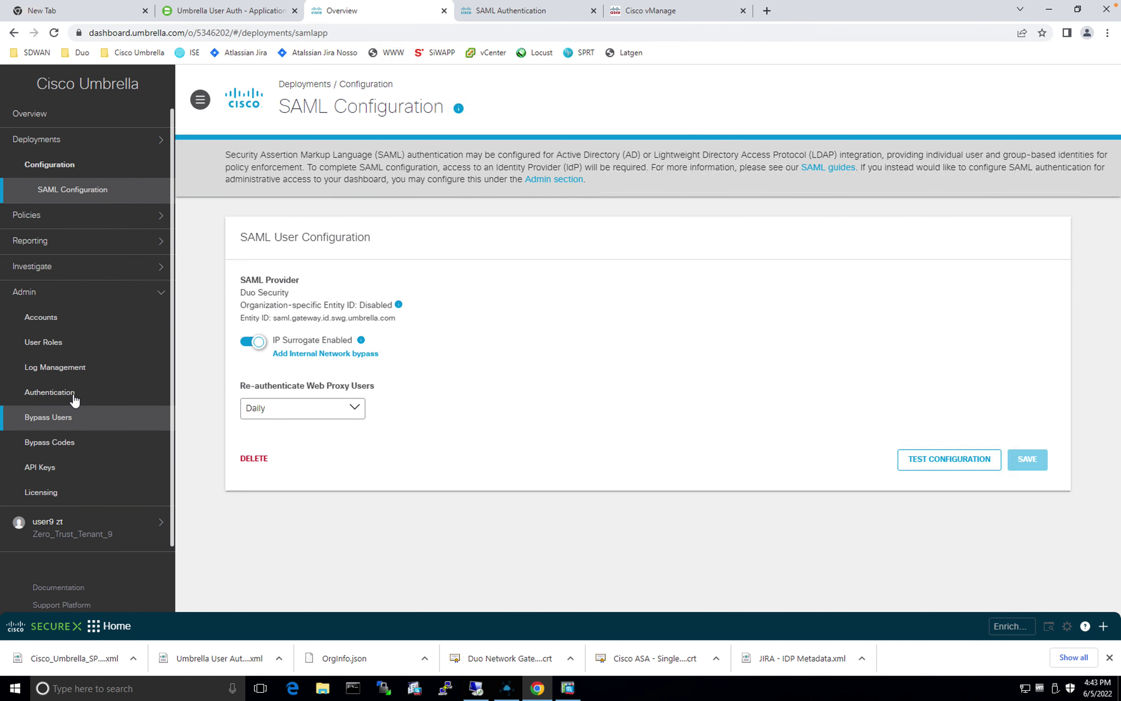
left_click(62, 464)
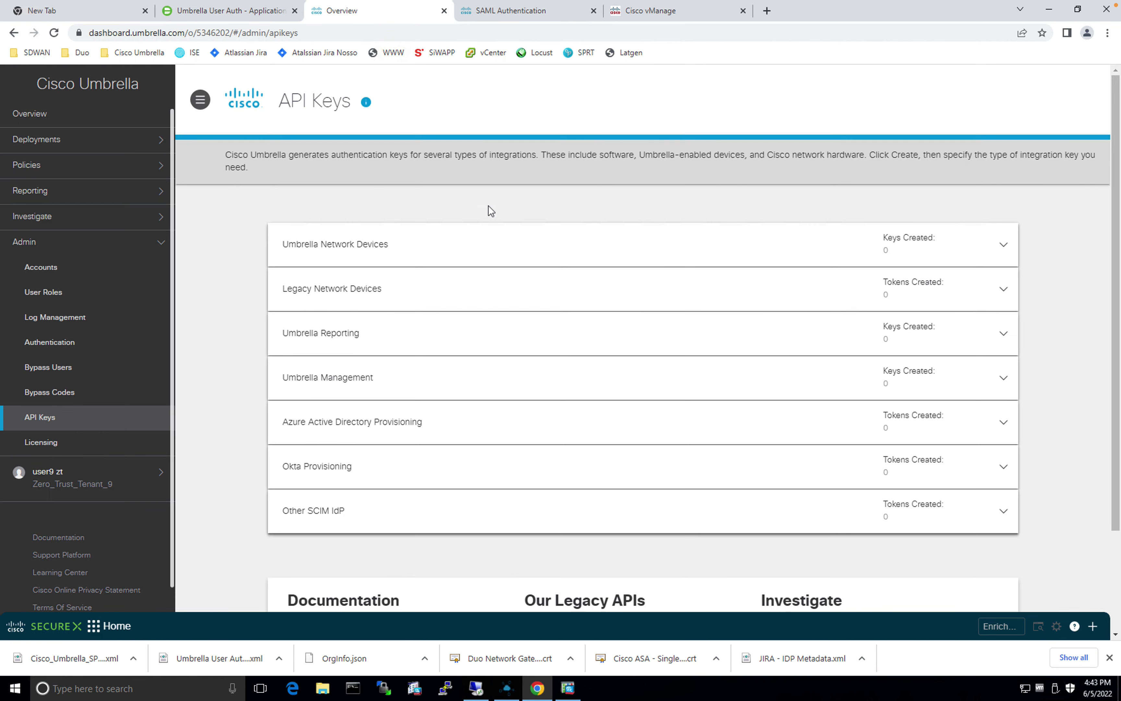
left_click(339, 386)
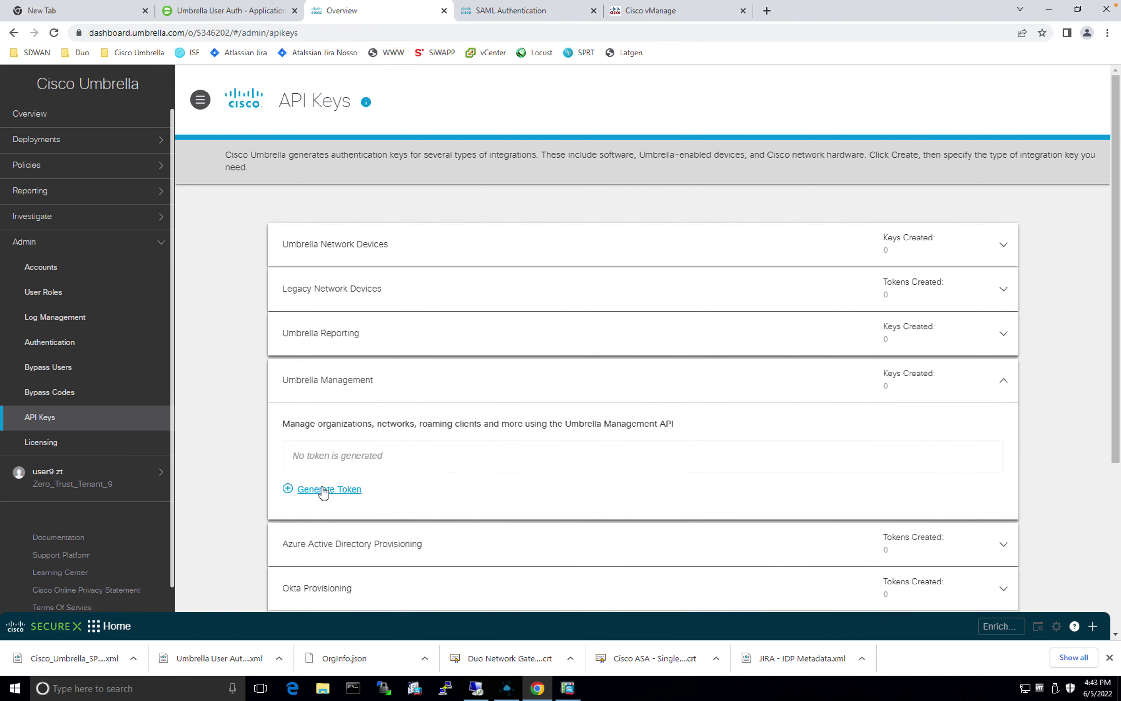
left_click(322, 490)
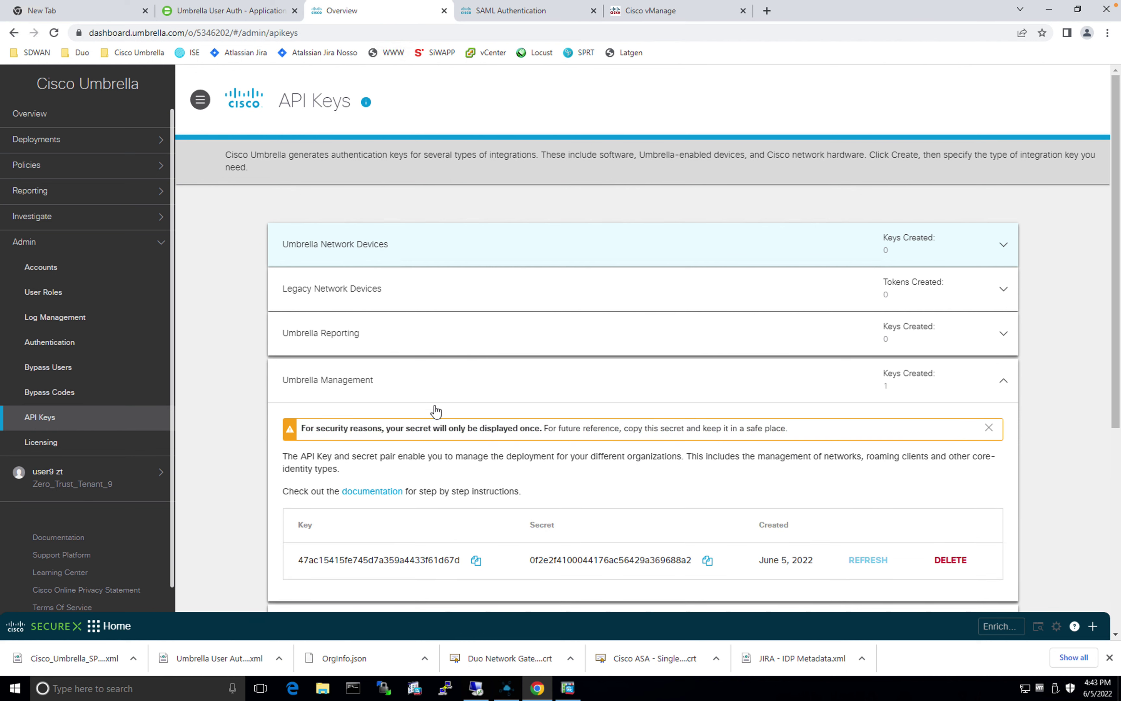
scroll(524, 374, "down", 4)
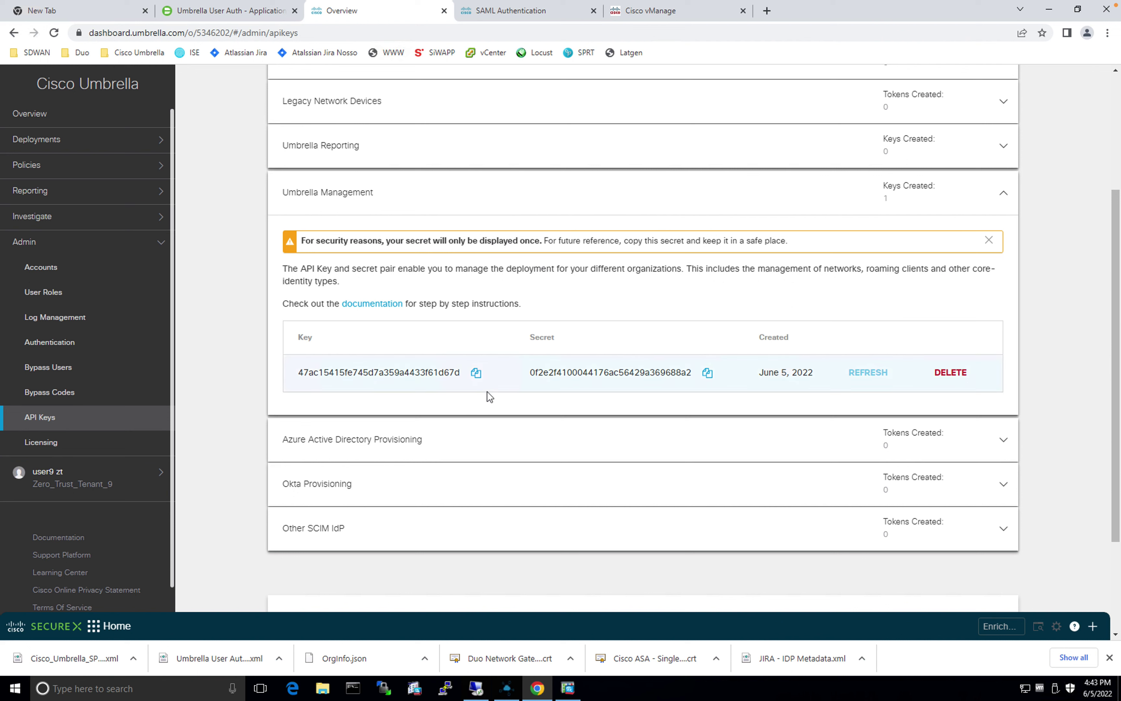
left_click(476, 373)
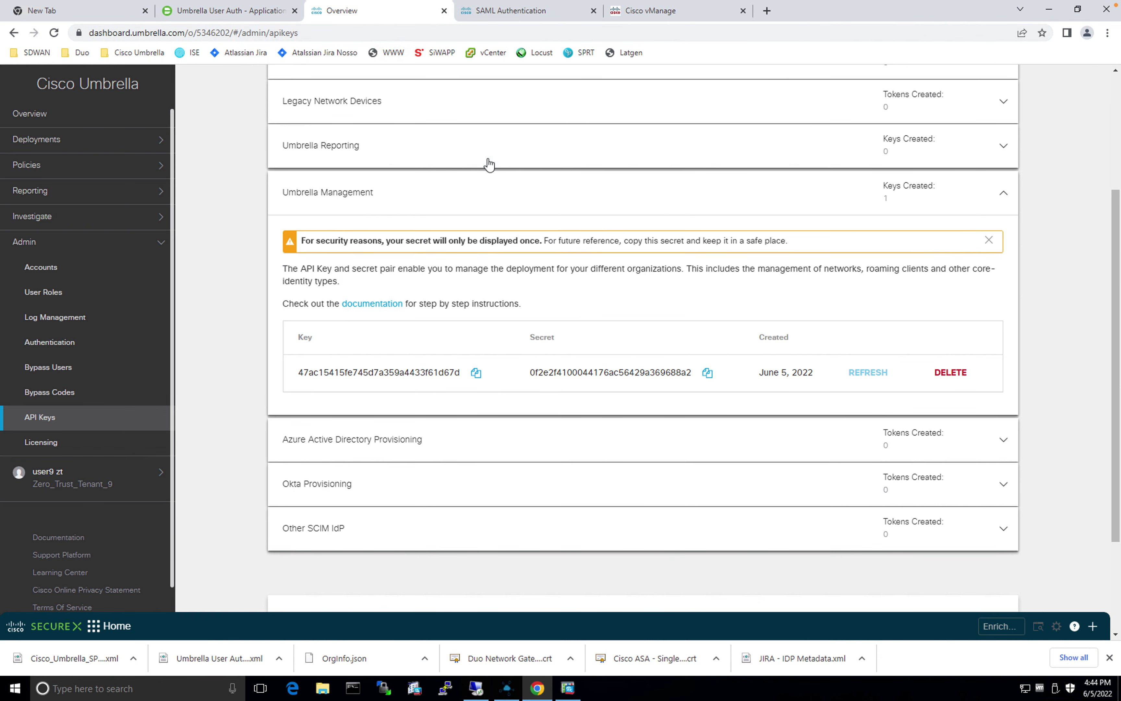
Step: Paste the Umbrella API key into the template's Registration Key field
left_click(654, 10)
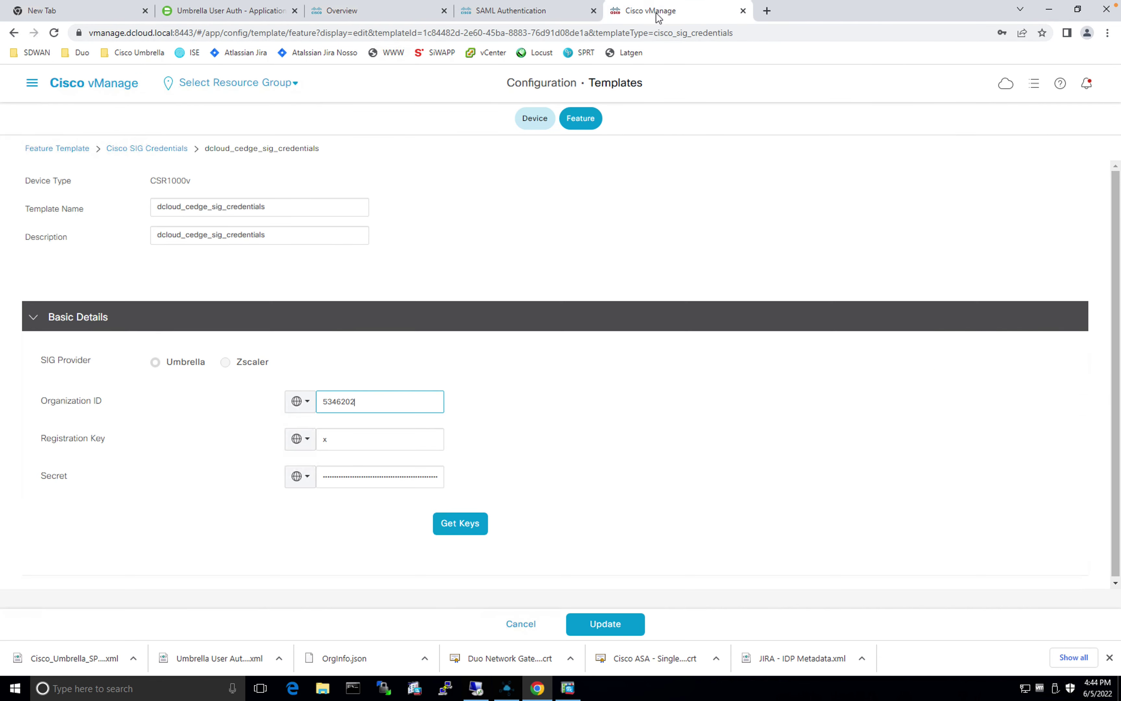
double_click(320, 436)
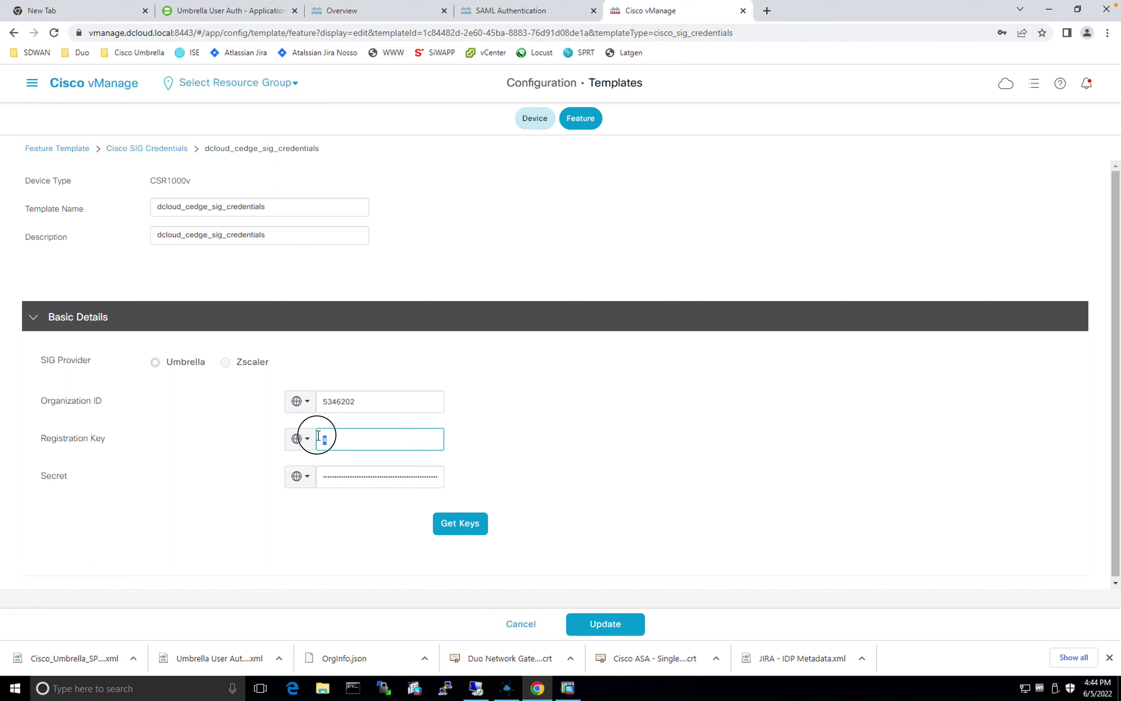
key("ctrl+v")
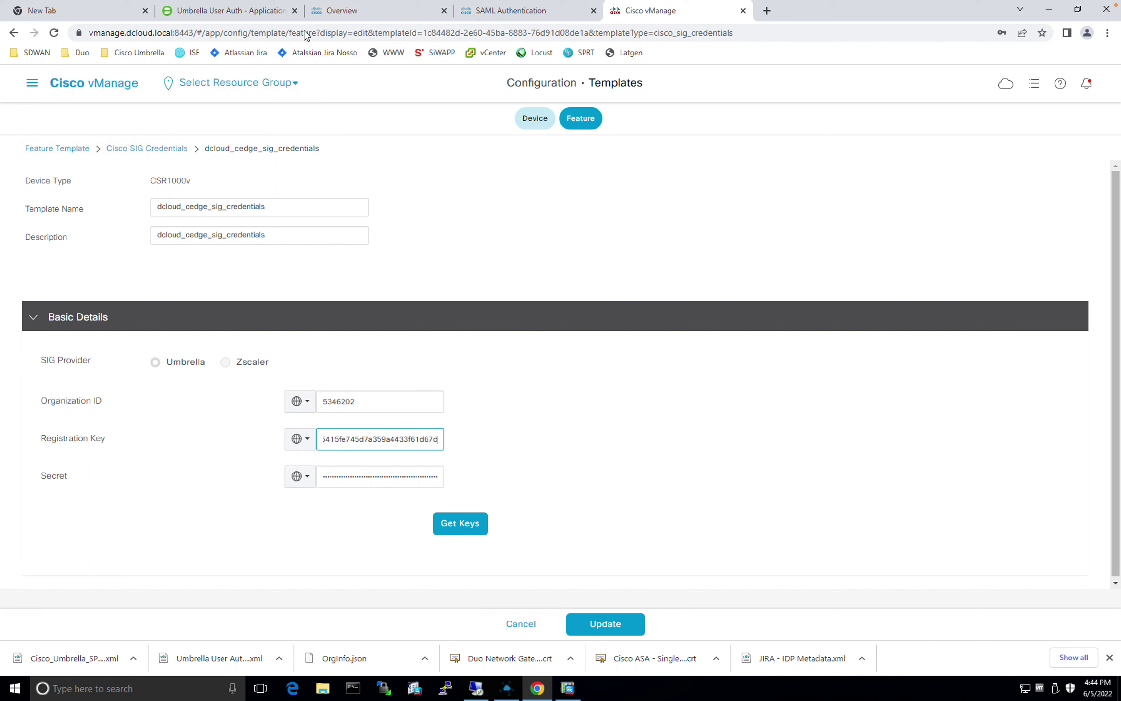
Step: Copy the Umbrella API secret into the Secret field and update the SIG credentials template
left_click(352, 18)
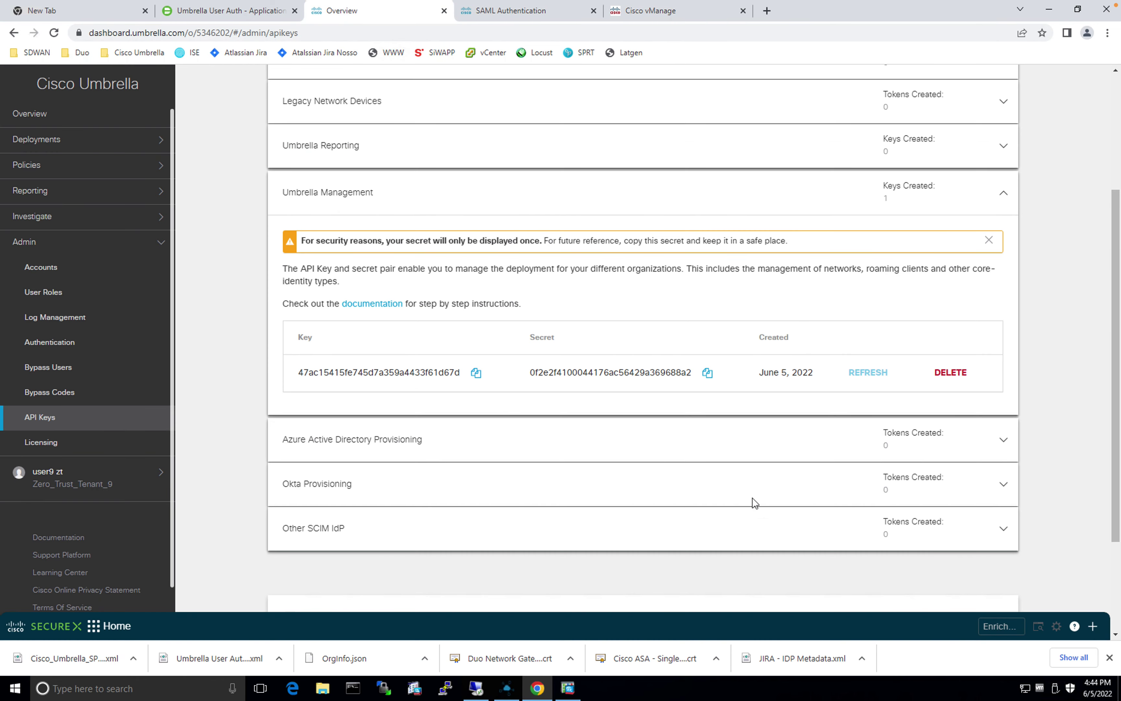
left_click(707, 373)
left_click(648, 10)
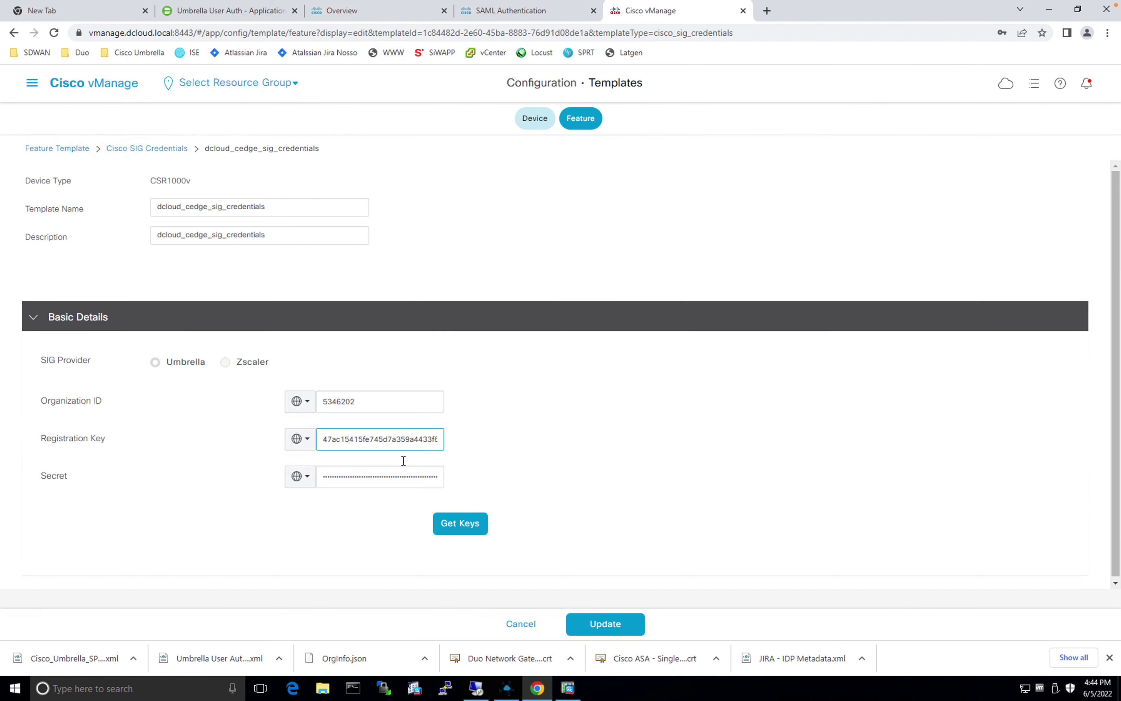
double_click(359, 478)
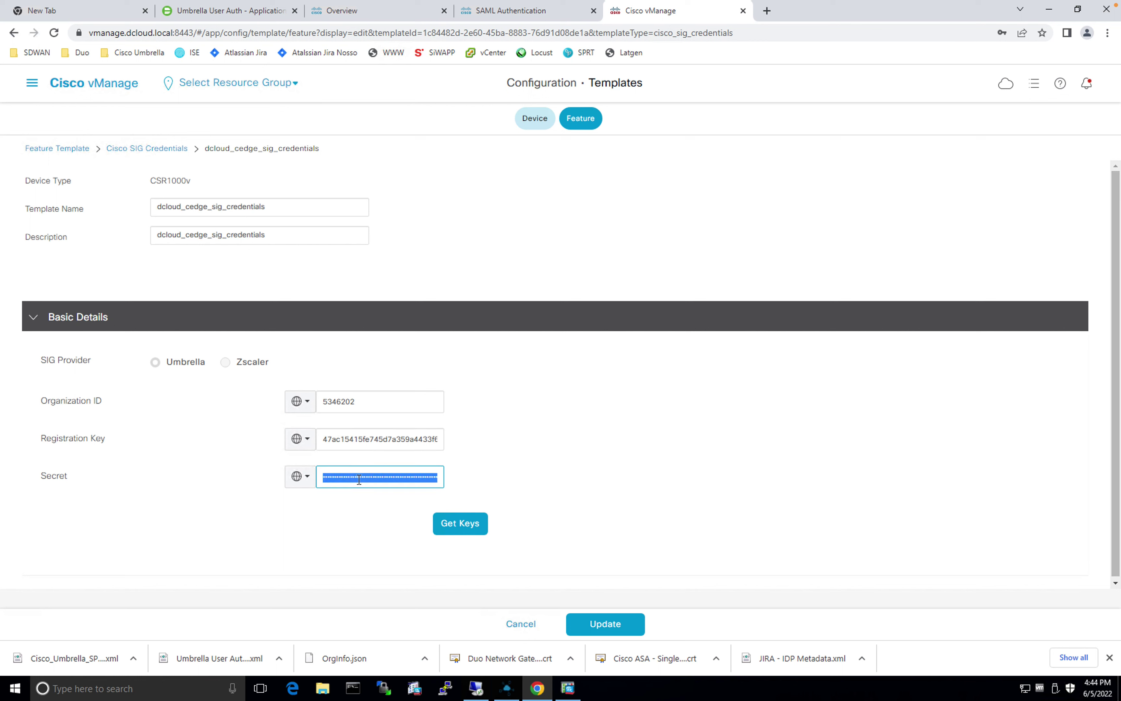
key("ctrl+v")
left_click(460, 542)
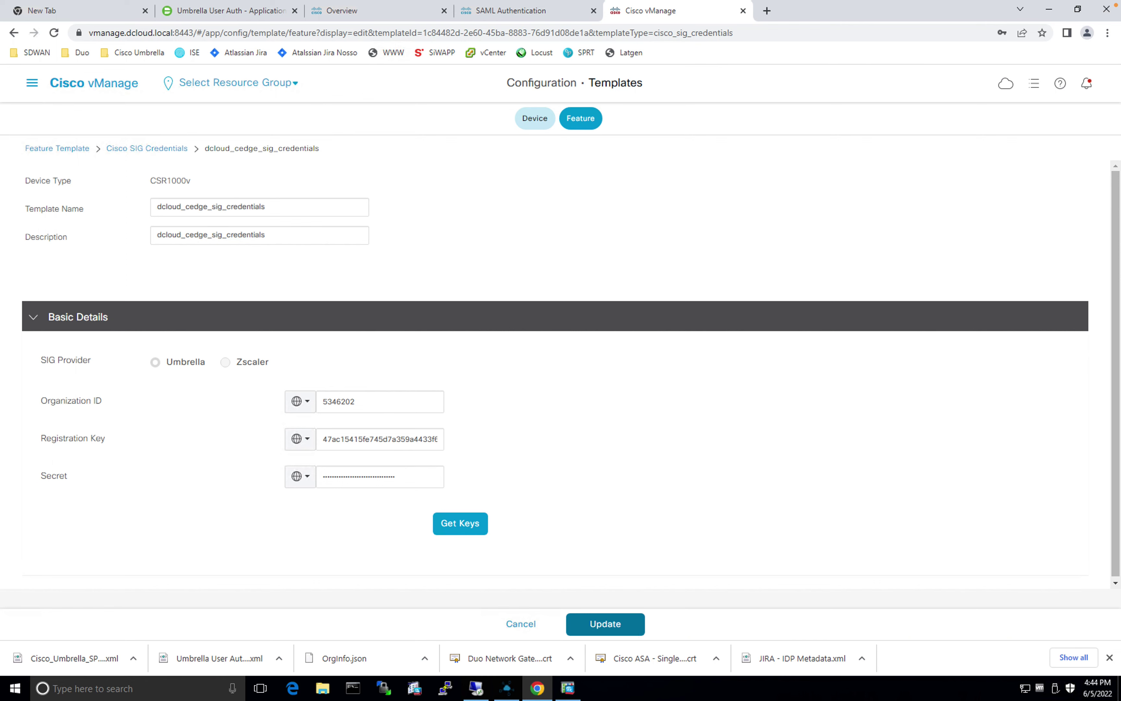
left_click(605, 624)
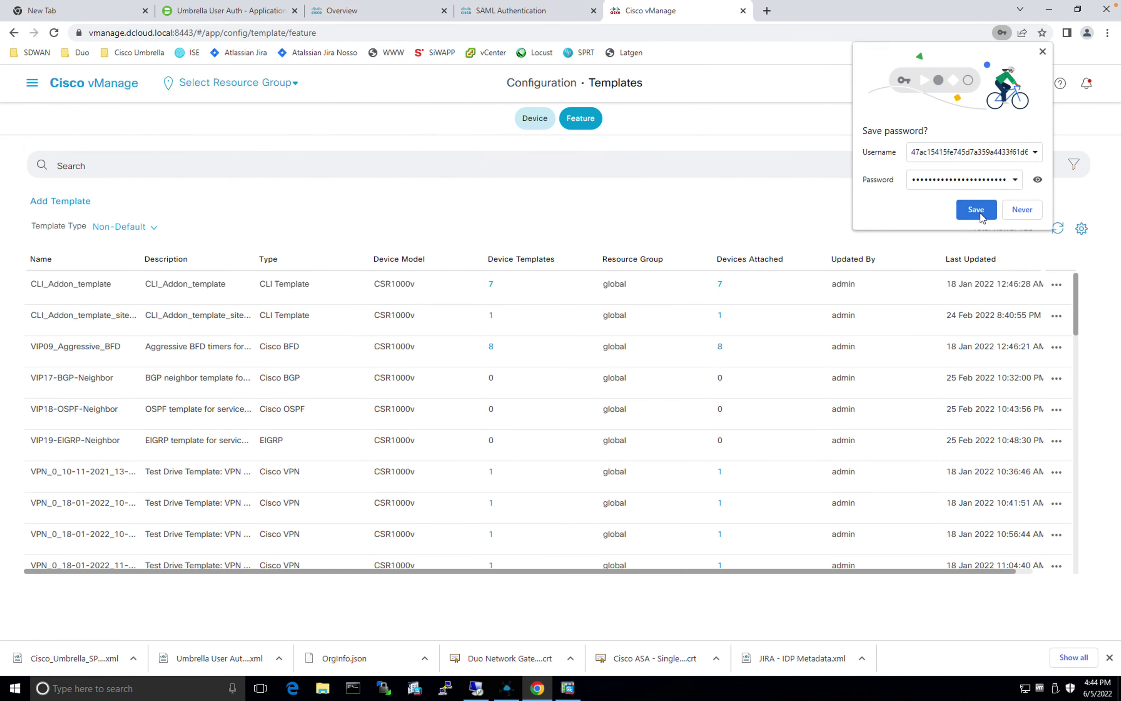
Step: Decline Chrome's save-password prompt with Never and show the Device templates list
left_click(1023, 210)
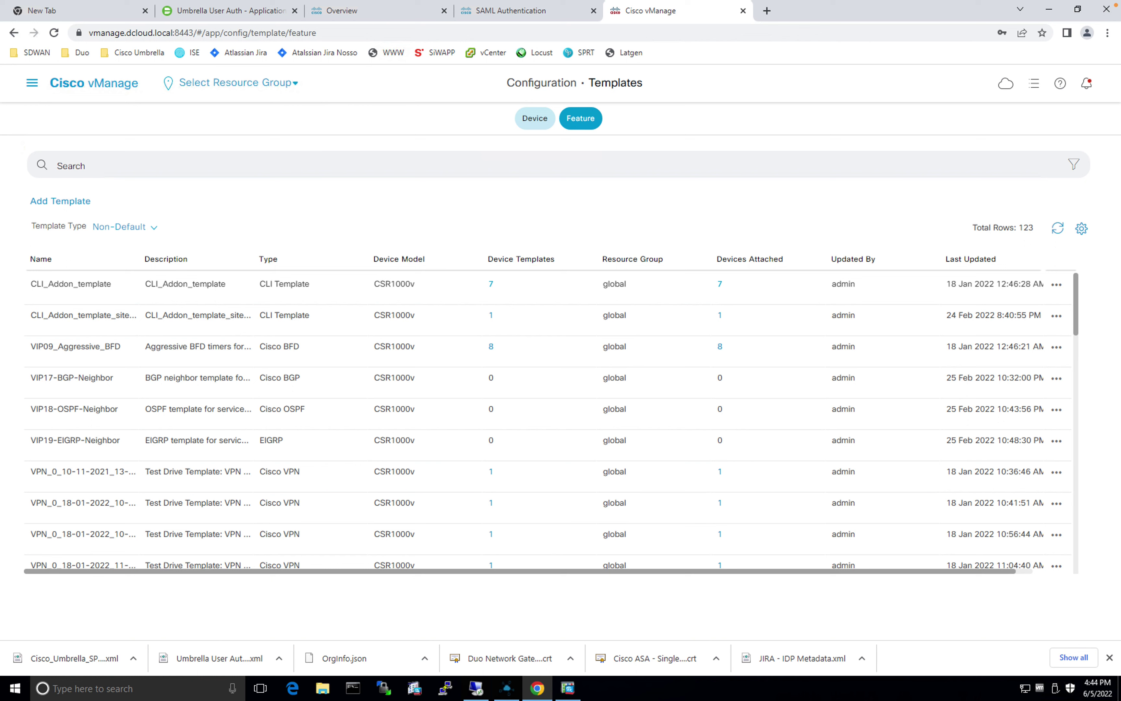
left_click_drag(313, 574, 259, 574)
left_click(534, 124)
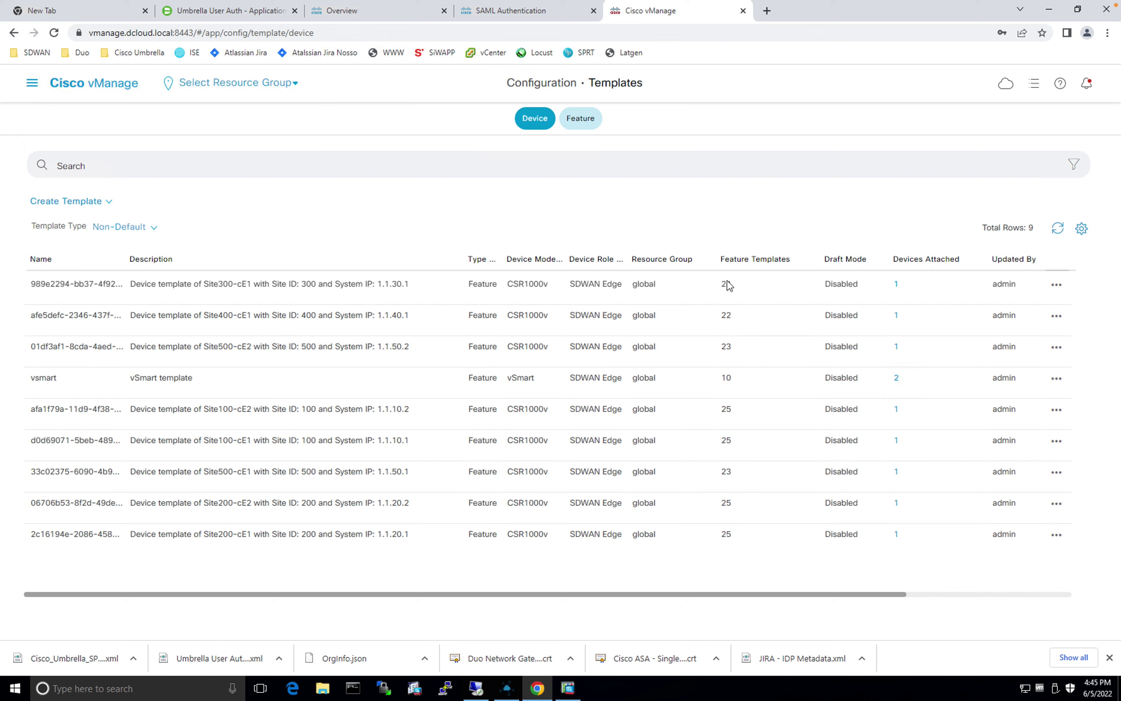
Step: Edit the Site300 template, setting VPN 0's Secure Internet Gateway to dcloud_cedge_sig_tunnels_template
left_click(1056, 286)
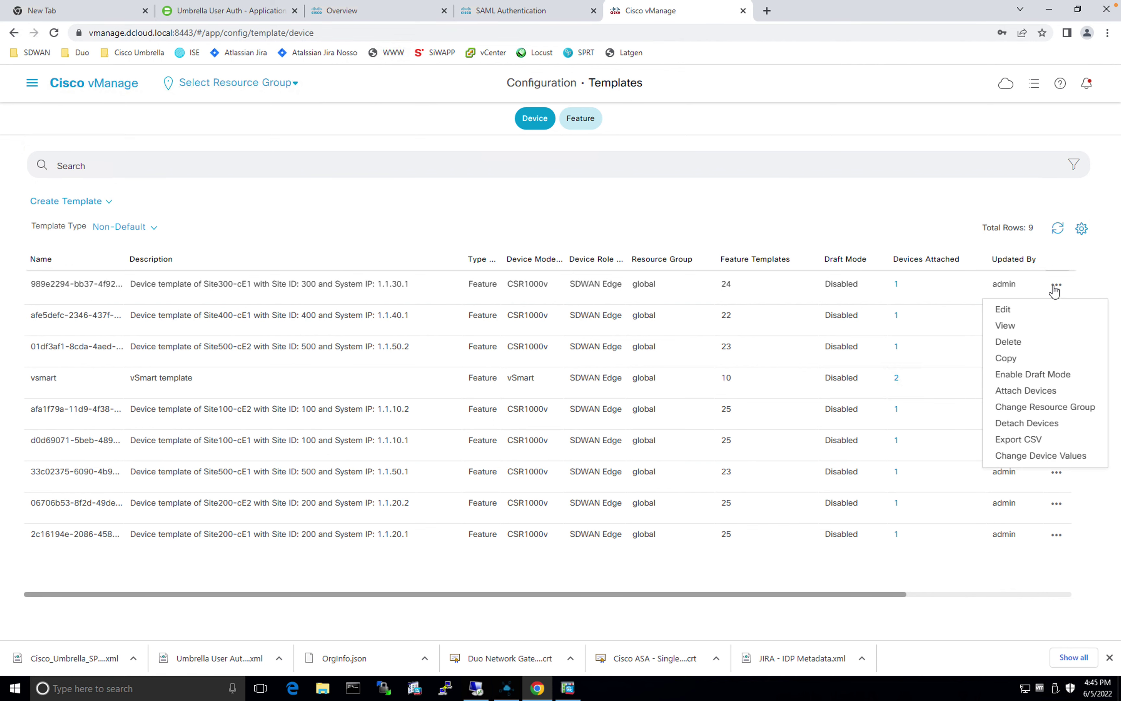
left_click(1019, 309)
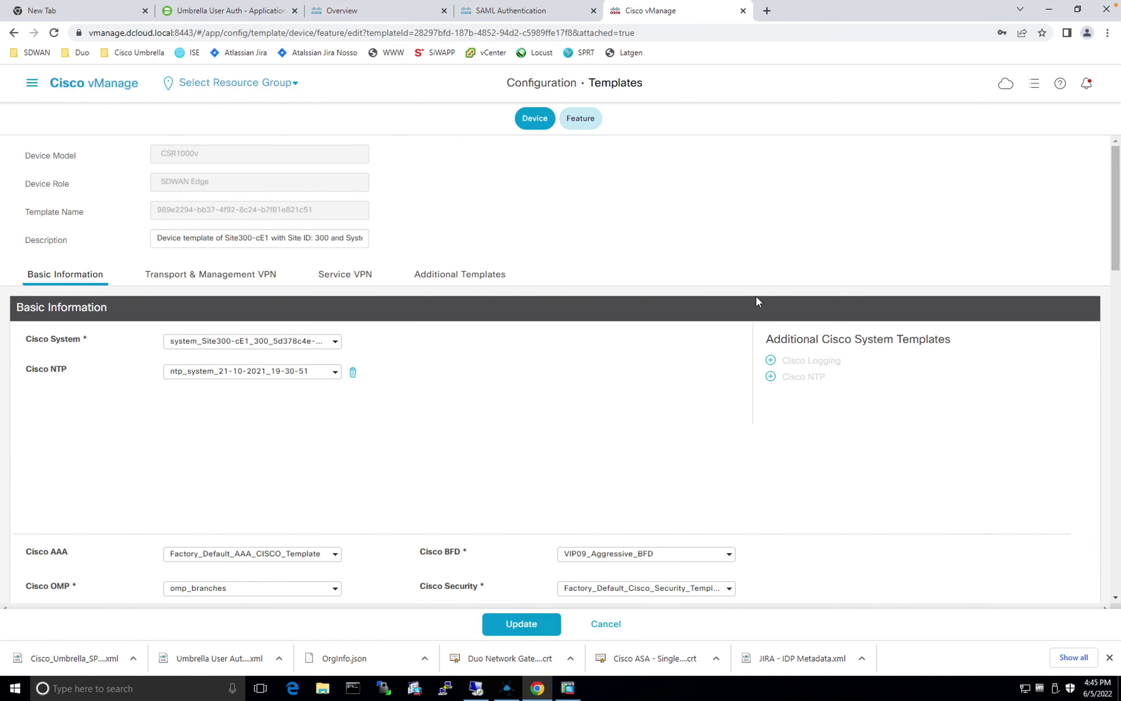
left_click(210, 276)
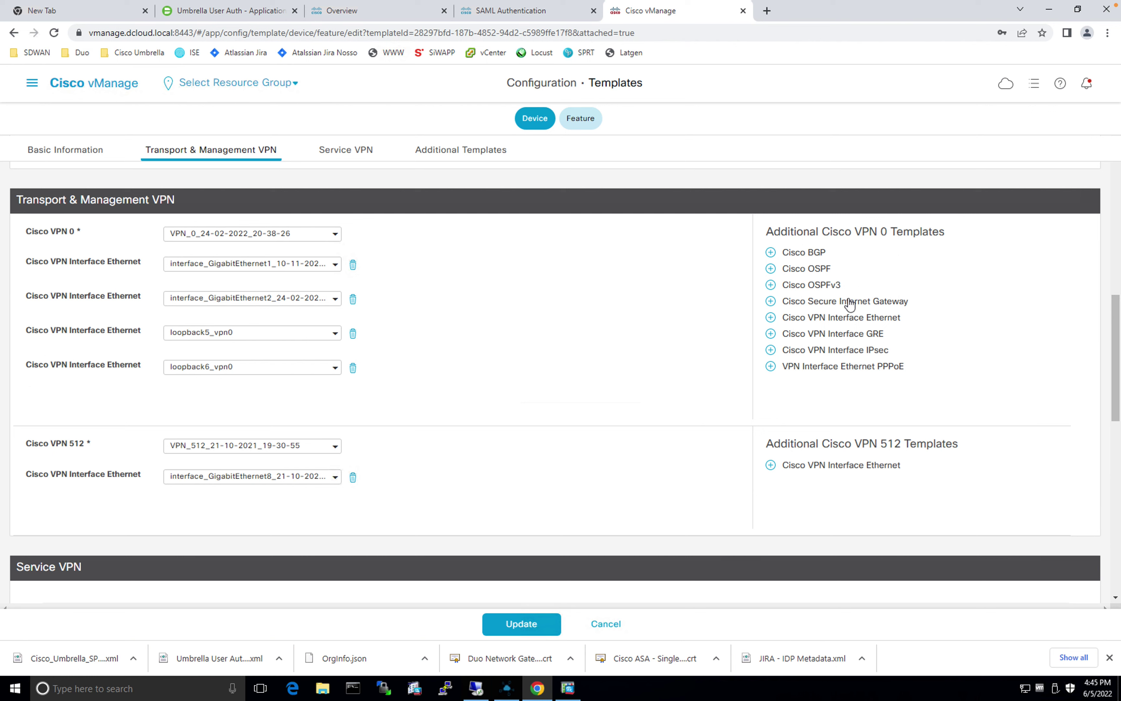
left_click(850, 302)
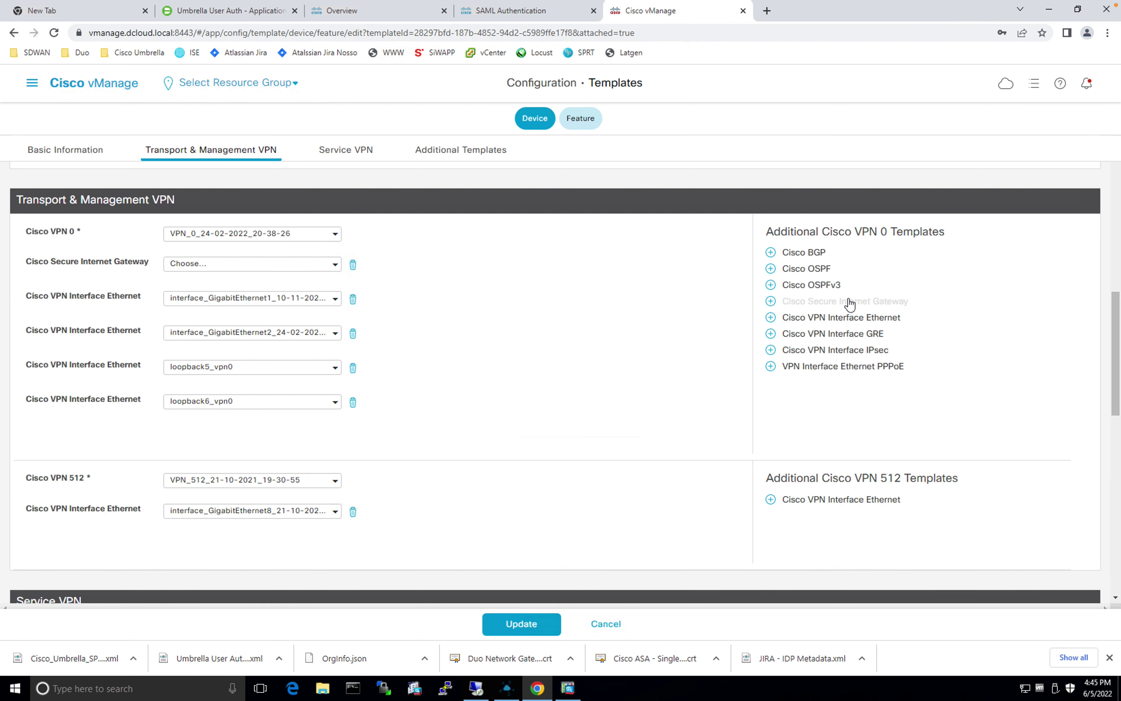
left_click(235, 263)
left_click(250, 296)
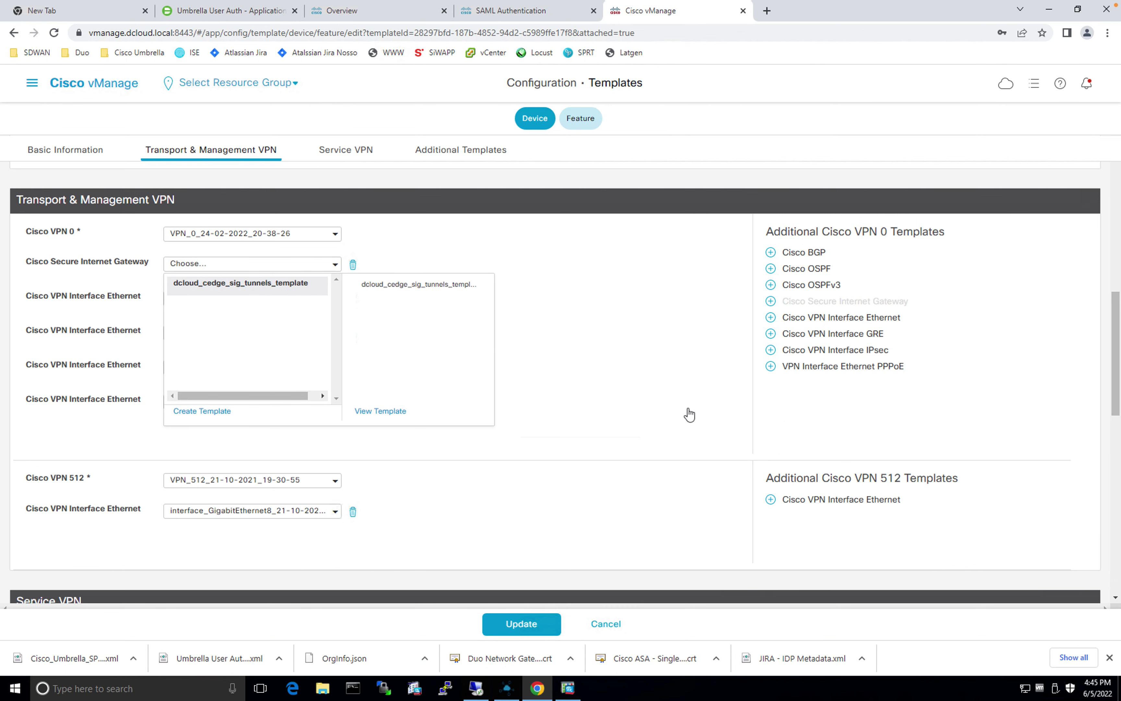
scroll(638, 378, "down", 1)
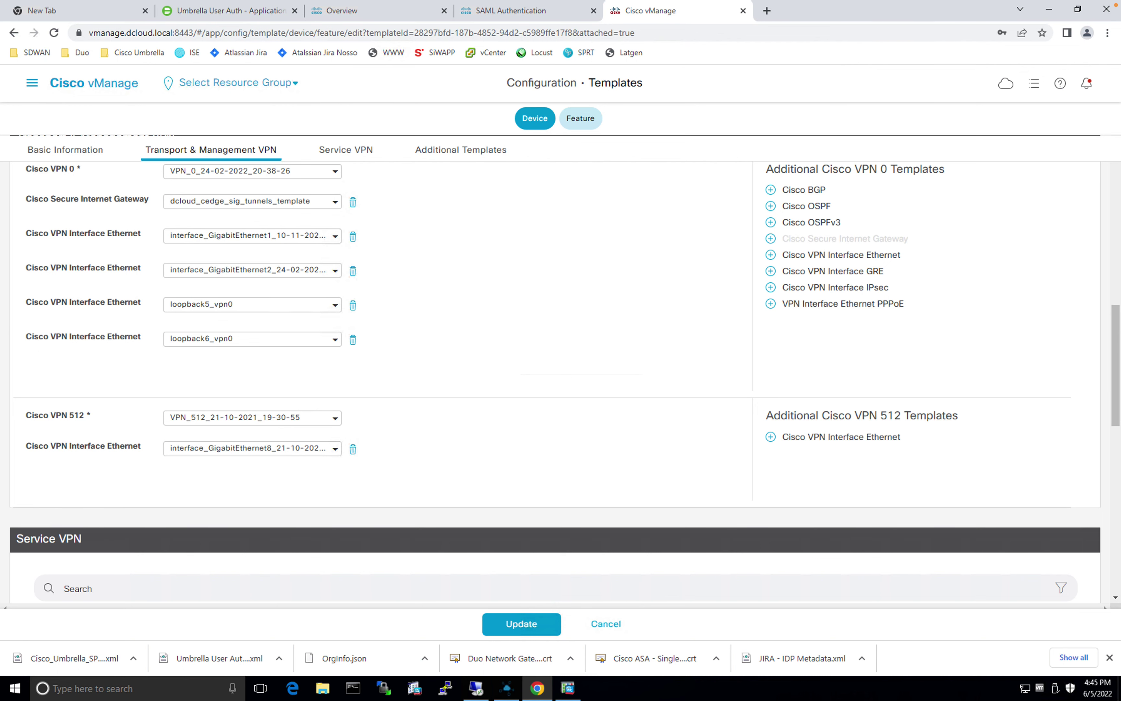
left_click(358, 155)
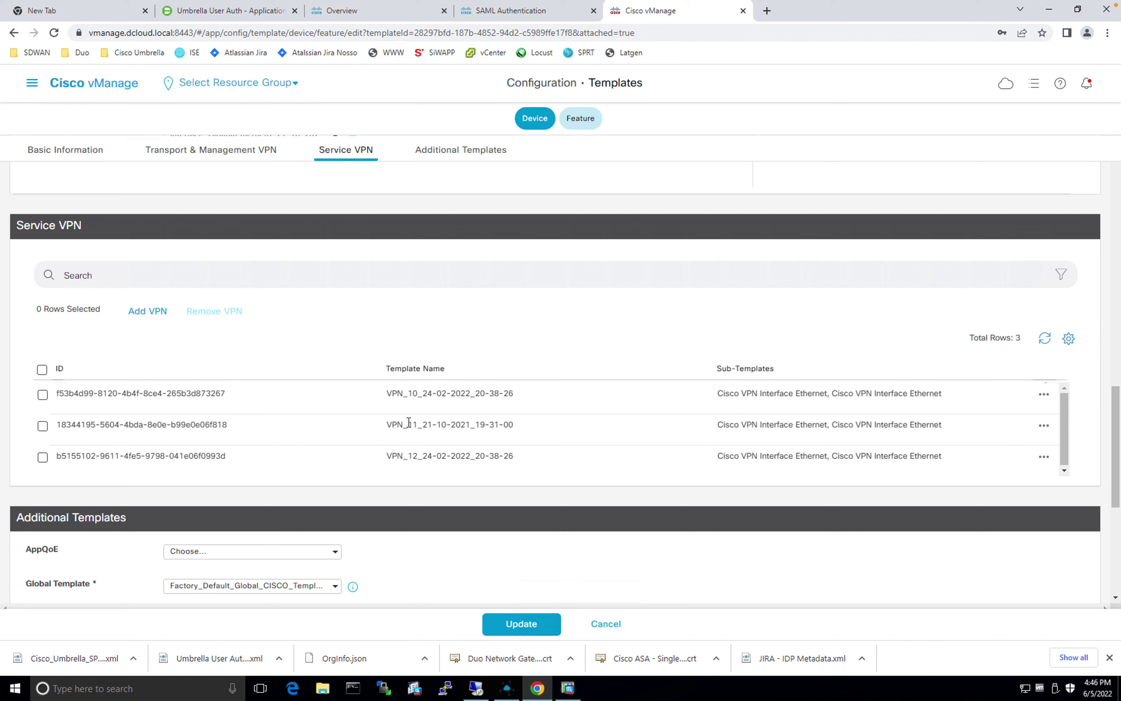
Step: Choose dcloud_cedge_sig_credentials under Cisco SIG Credentials and update the Site300 template
left_click(467, 156)
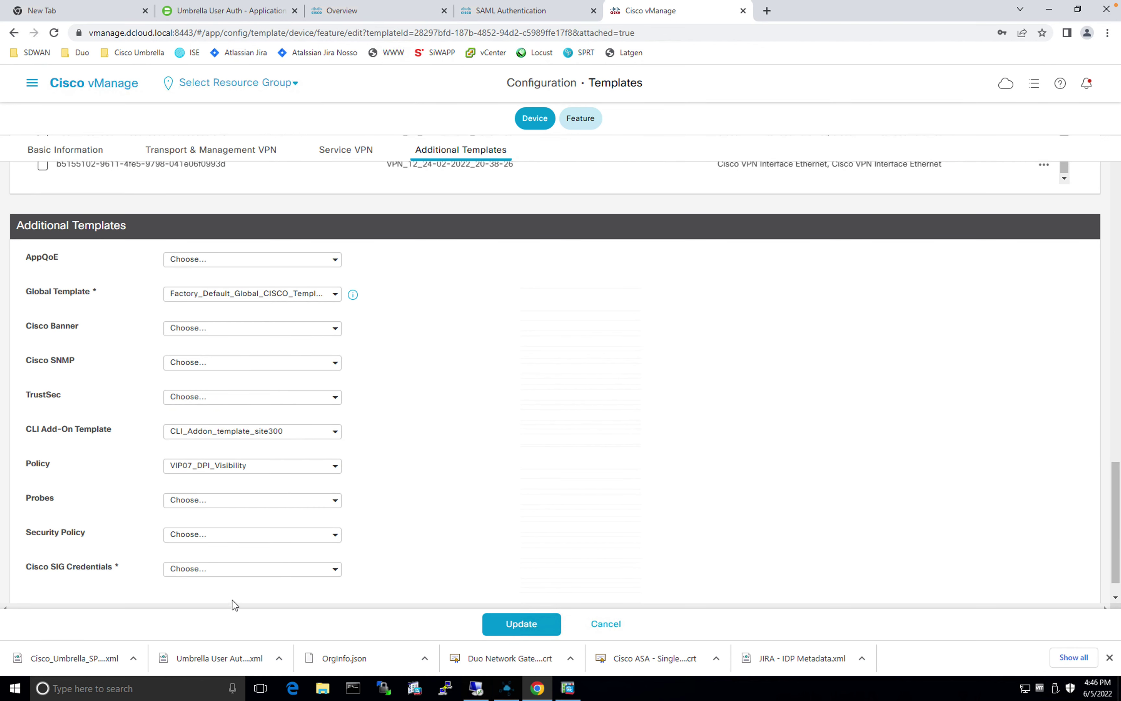
left_click(235, 576)
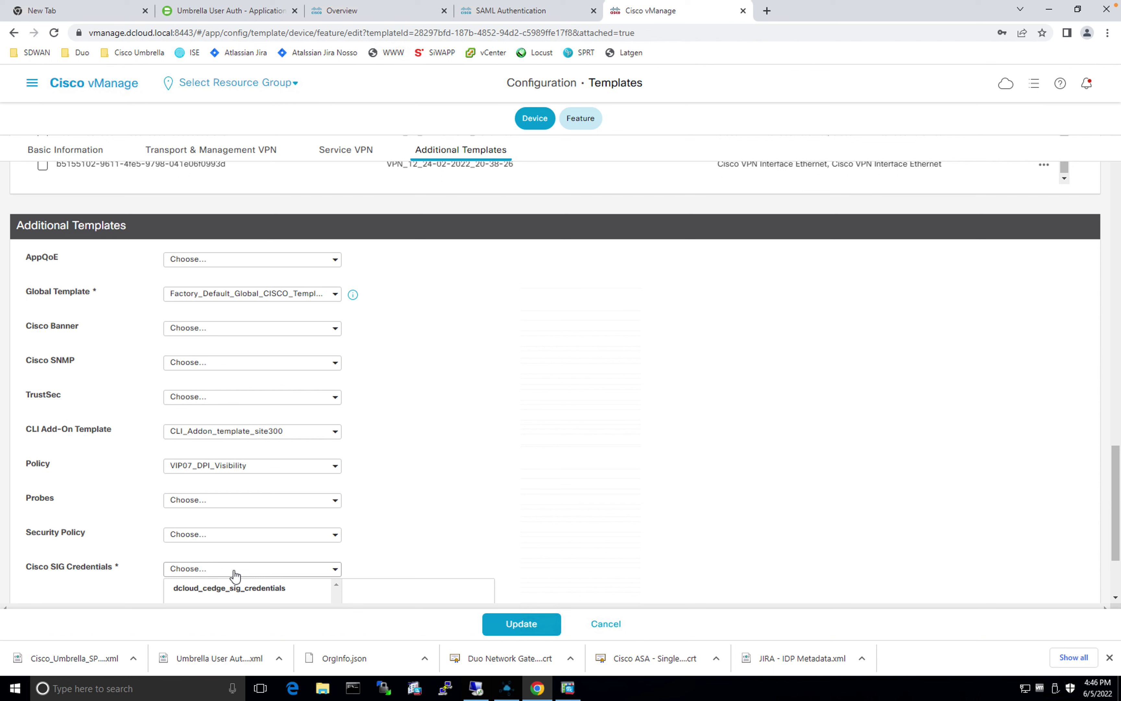
key("Return")
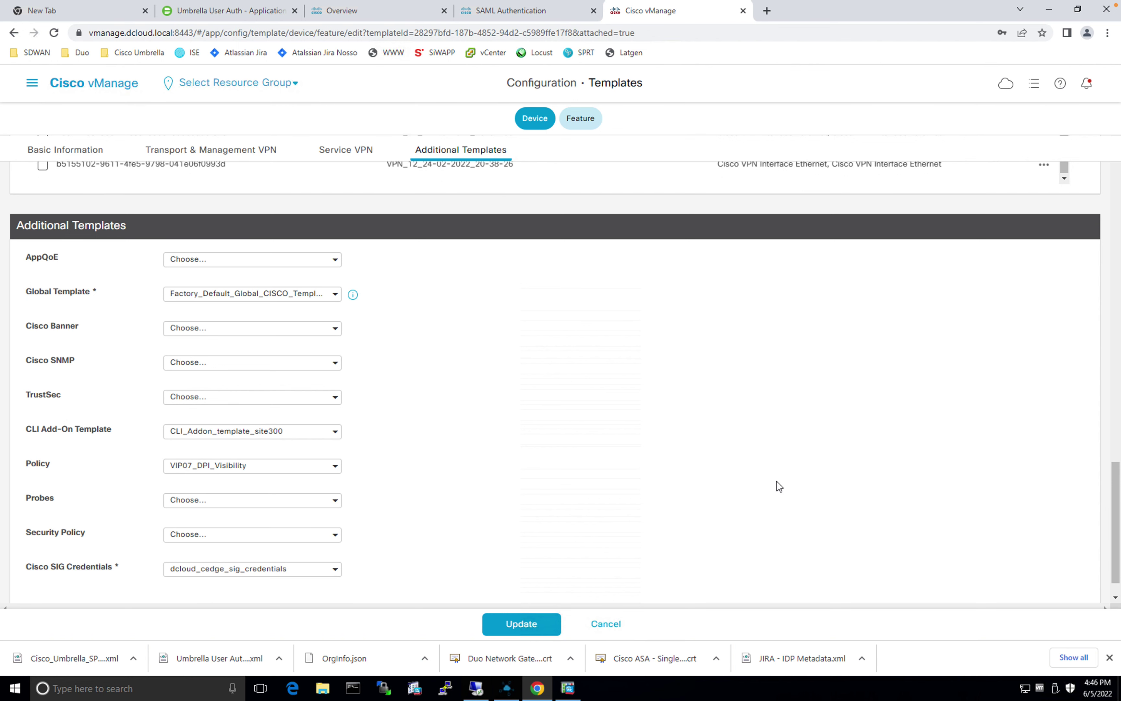
scroll(778, 486, "down", 1)
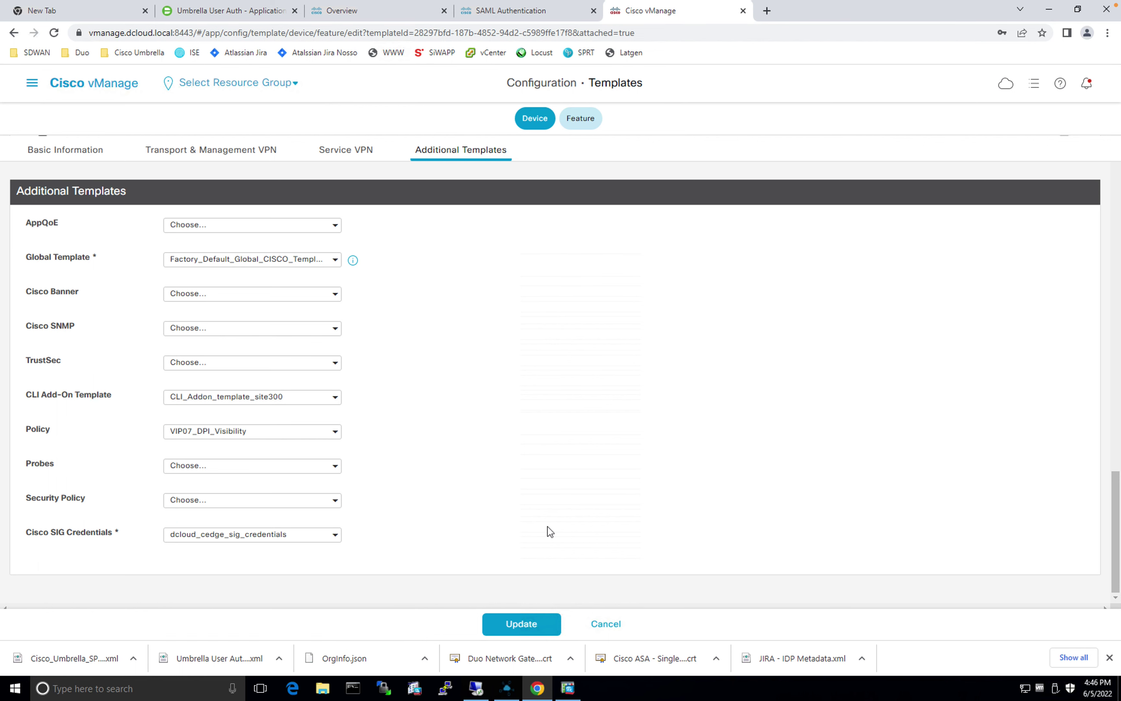
left_click(510, 623)
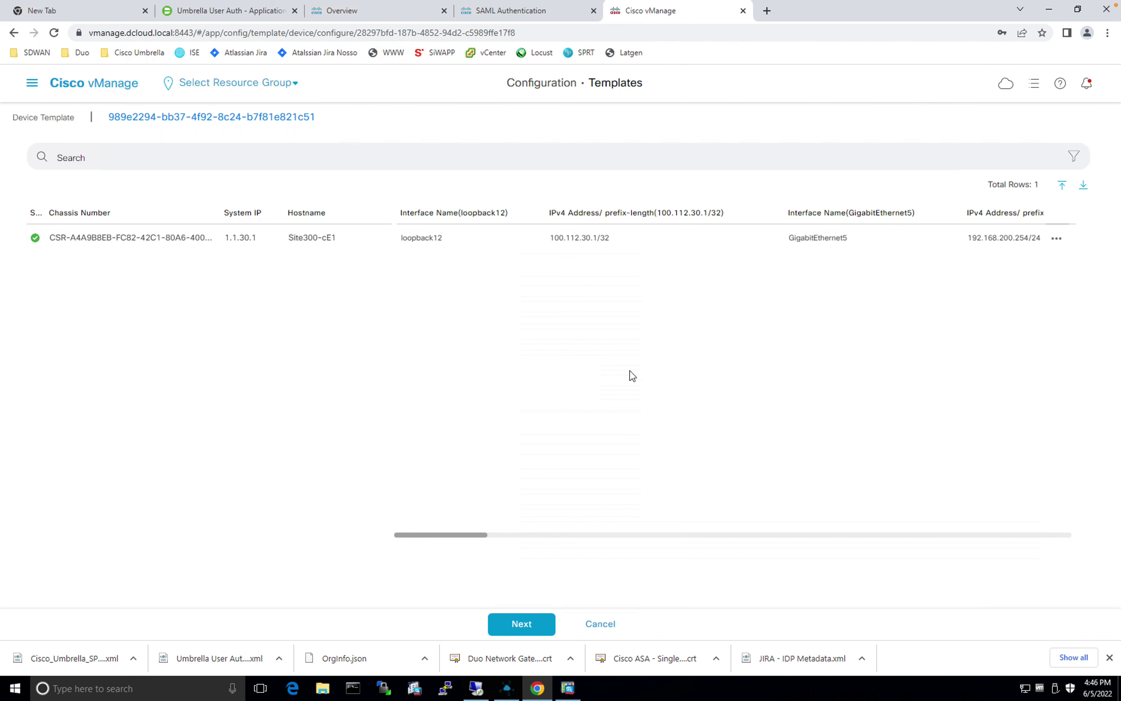
Step: Continue to the configuration preview and select device Site300-cE1
left_click(532, 634)
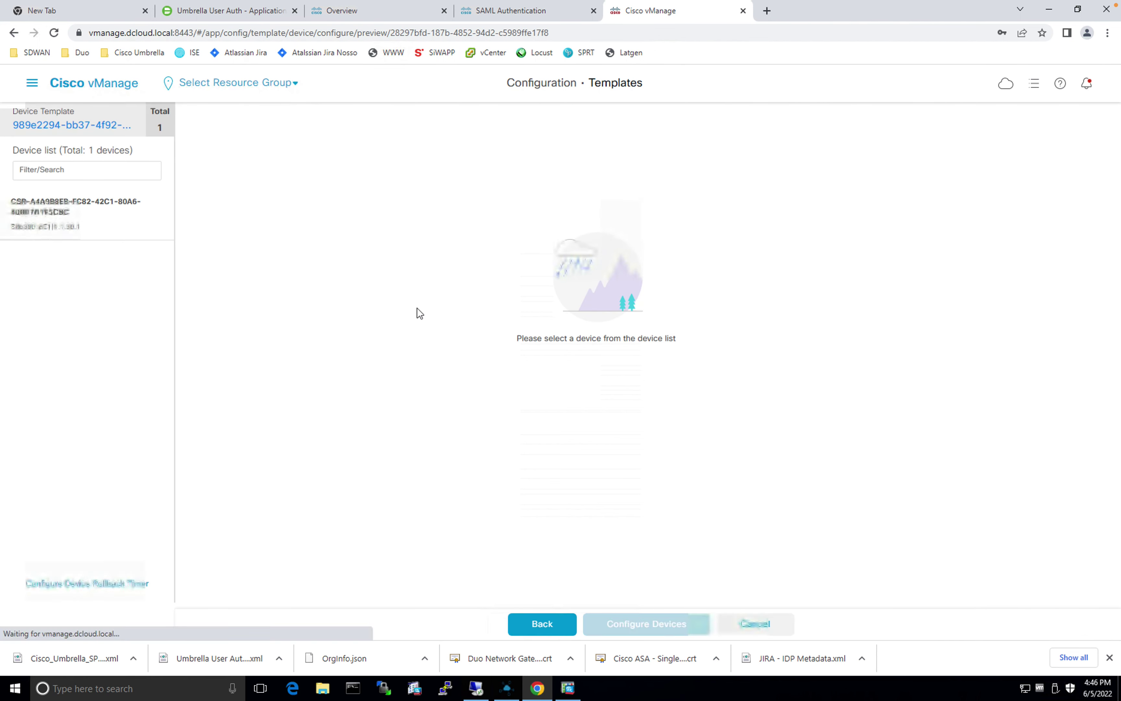
left_click(66, 218)
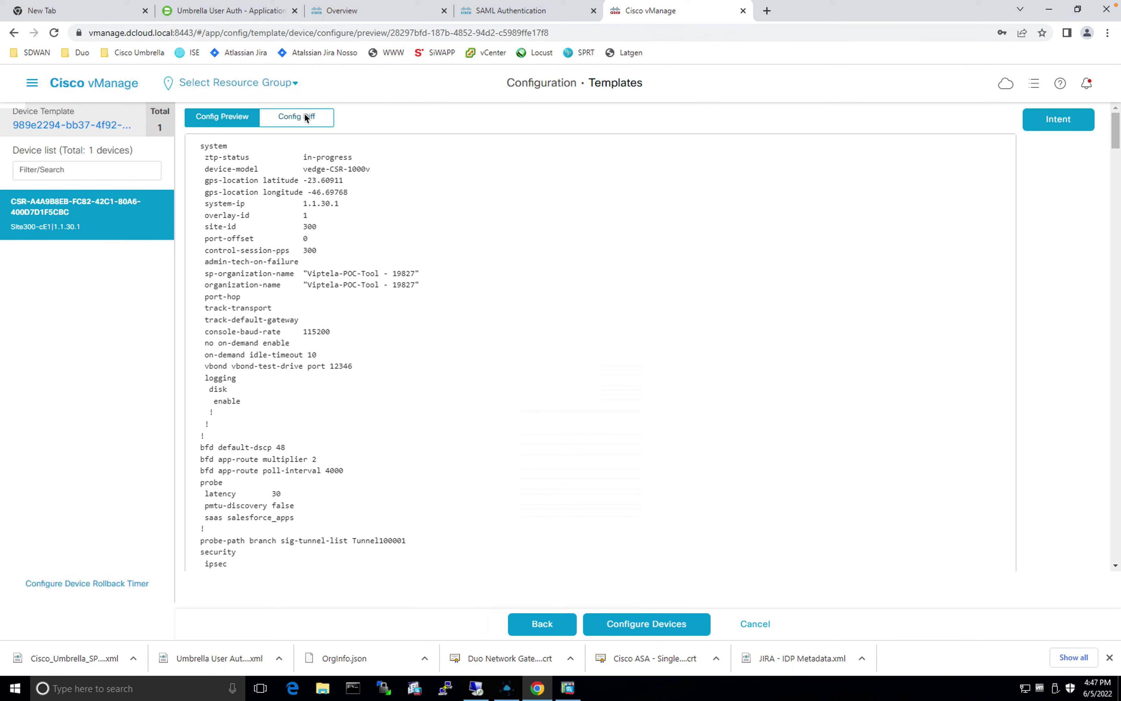
Step: Review the Config Diff's added Umbrella, HA-pair and tunnel lines, then Configure Devices
left_click(306, 117)
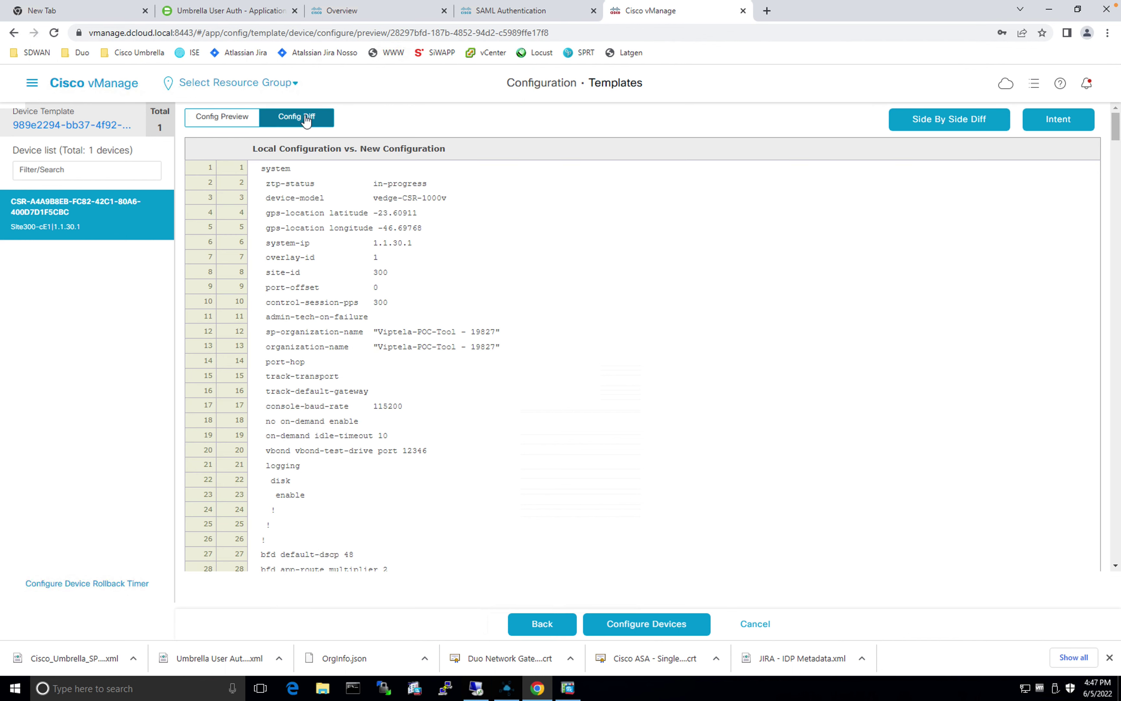
scroll(742, 362, "down", 3)
scroll(739, 357, "down", 5)
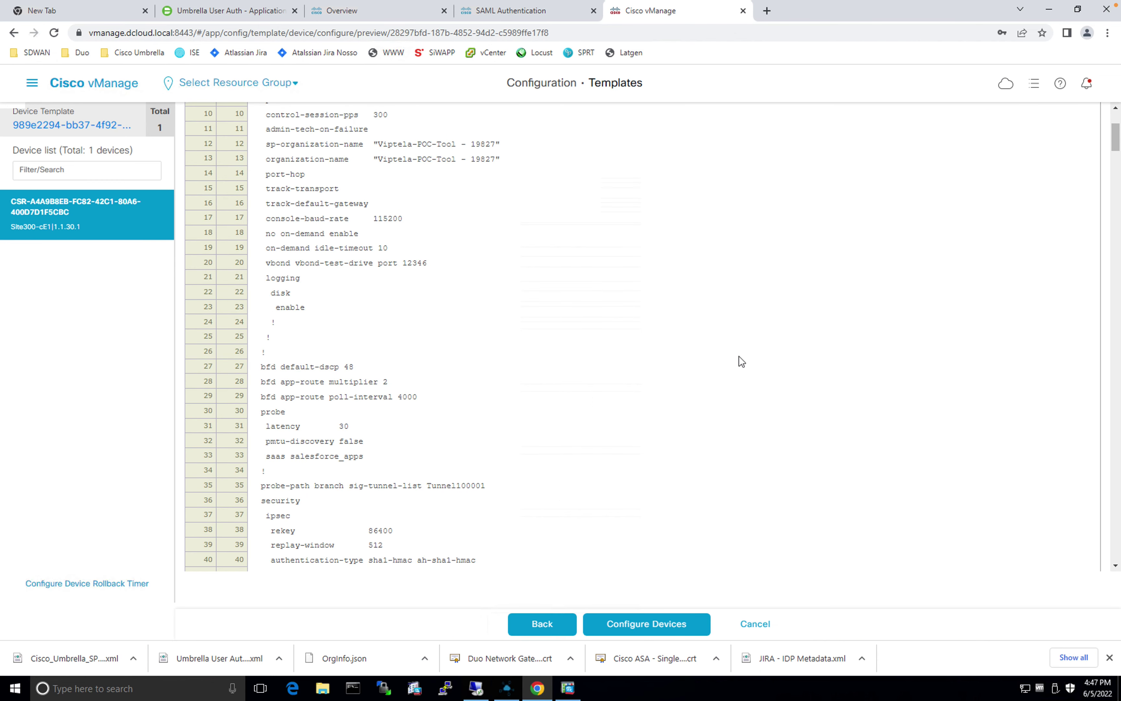
scroll(342, 228, "down", 4)
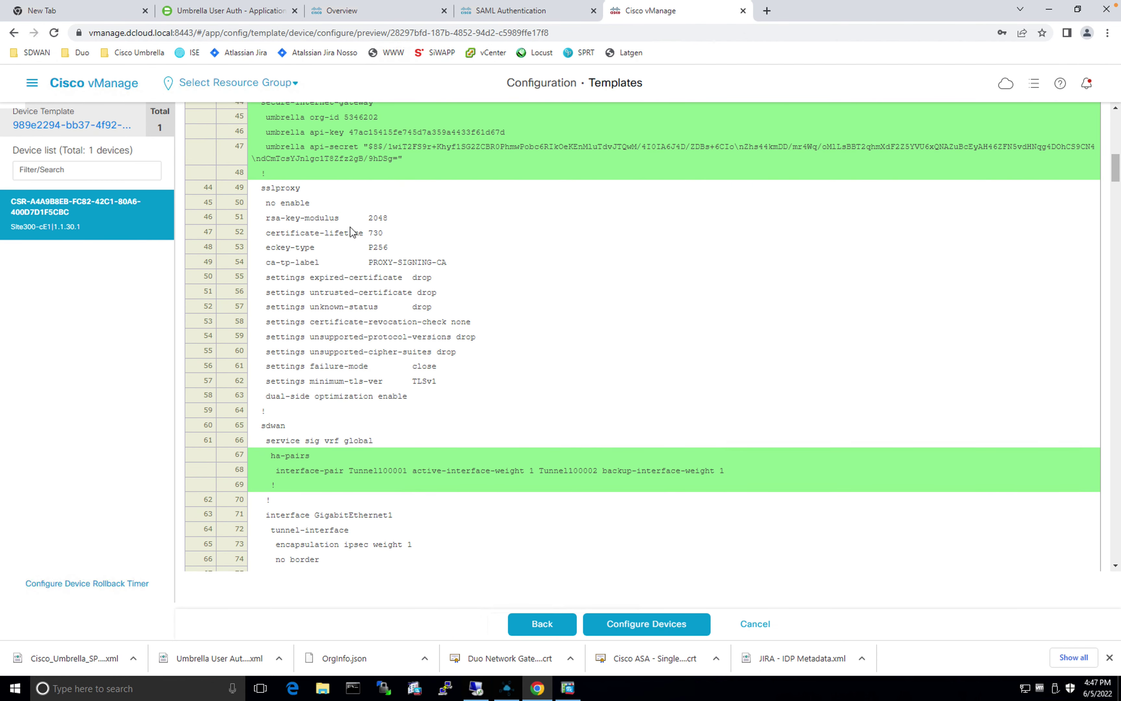
scroll(350, 227, "up", 1)
scroll(371, 207, "down", 6)
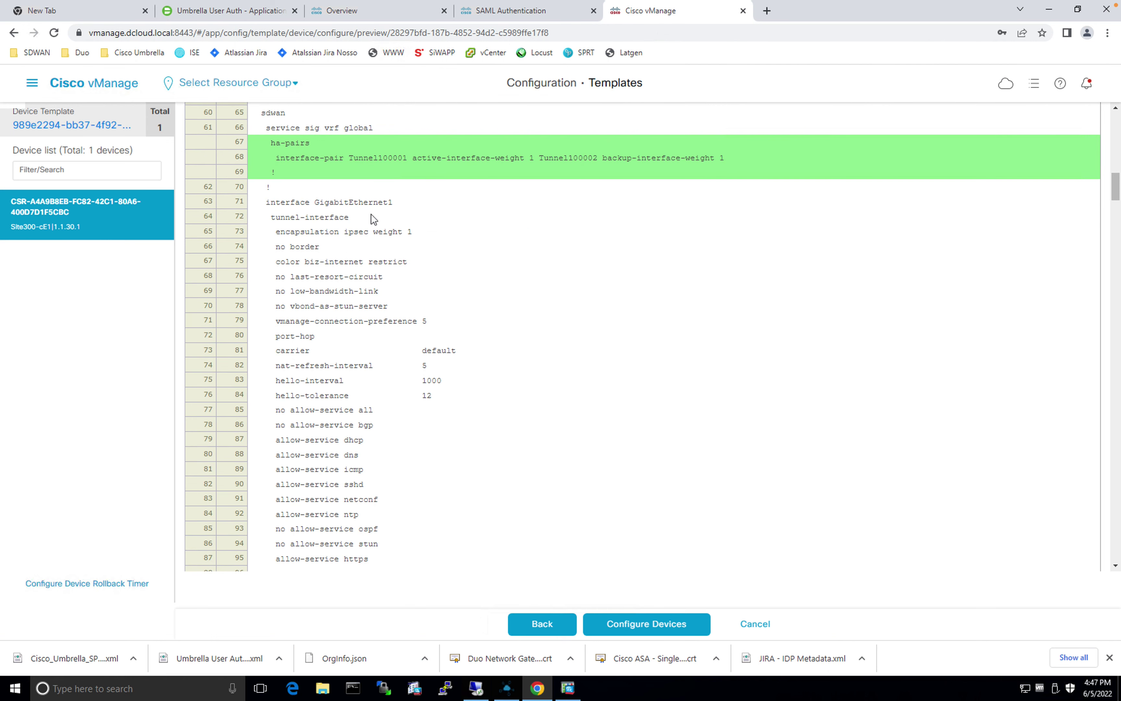
scroll(370, 214, "down", 2)
scroll(371, 214, "down", 14)
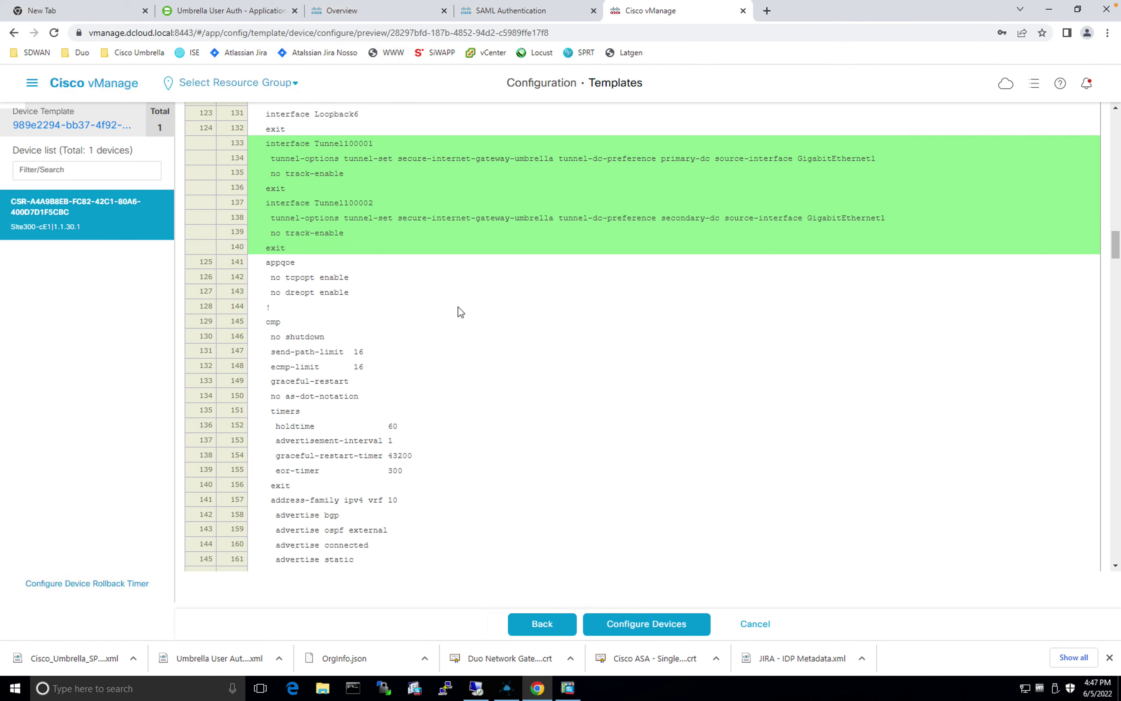
scroll(460, 312, "down", 20)
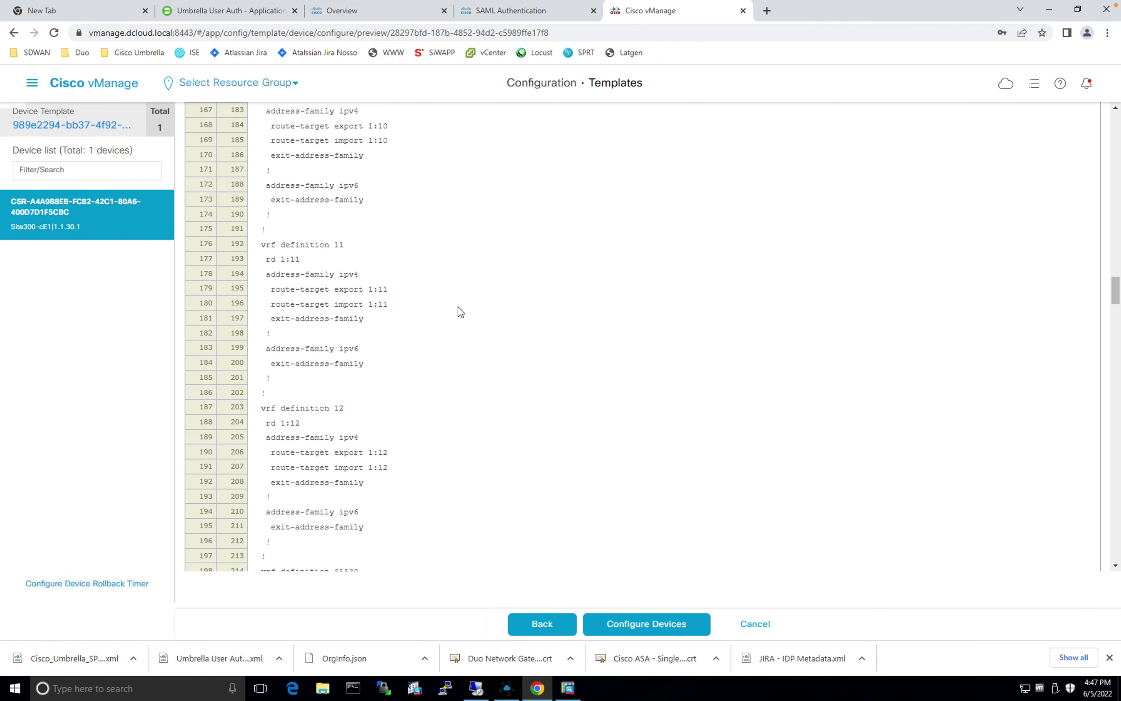
scroll(460, 312, "down", 20)
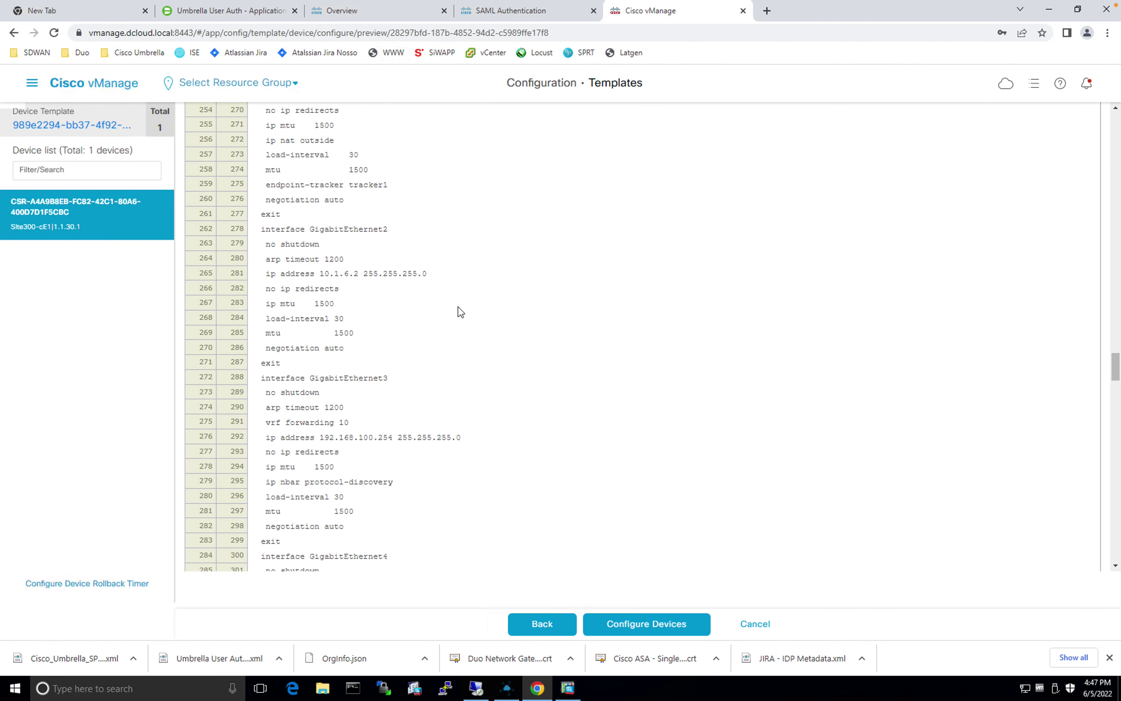
scroll(460, 311, "down", 16)
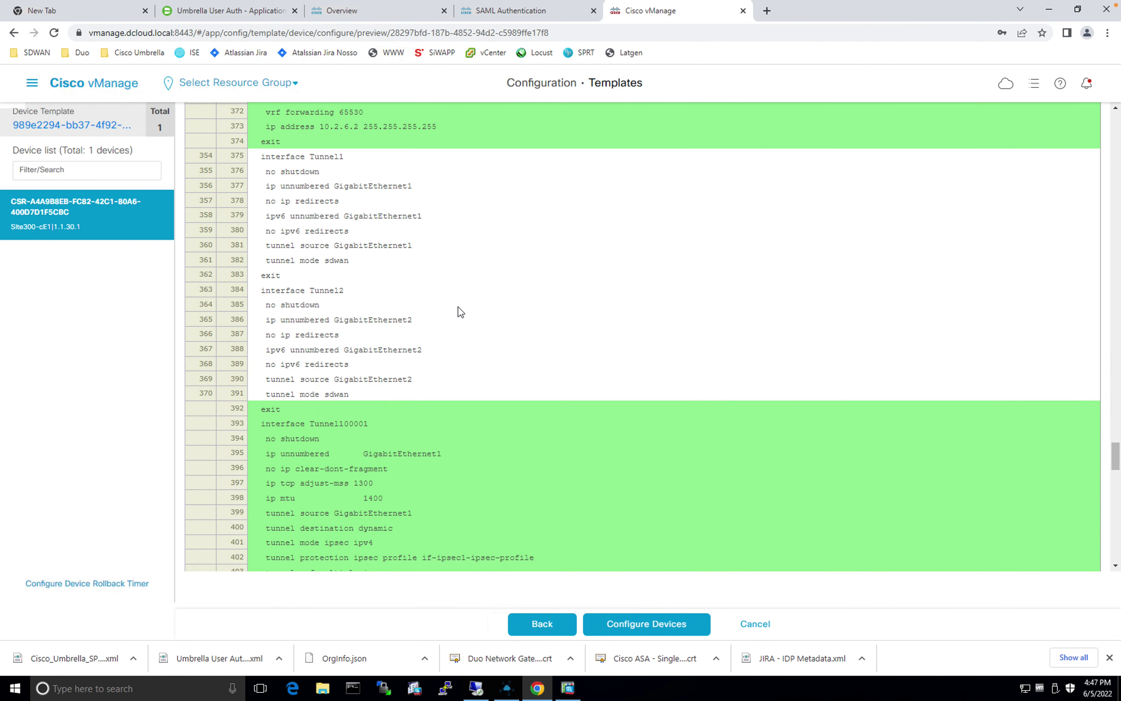
scroll(460, 312, "up", 3)
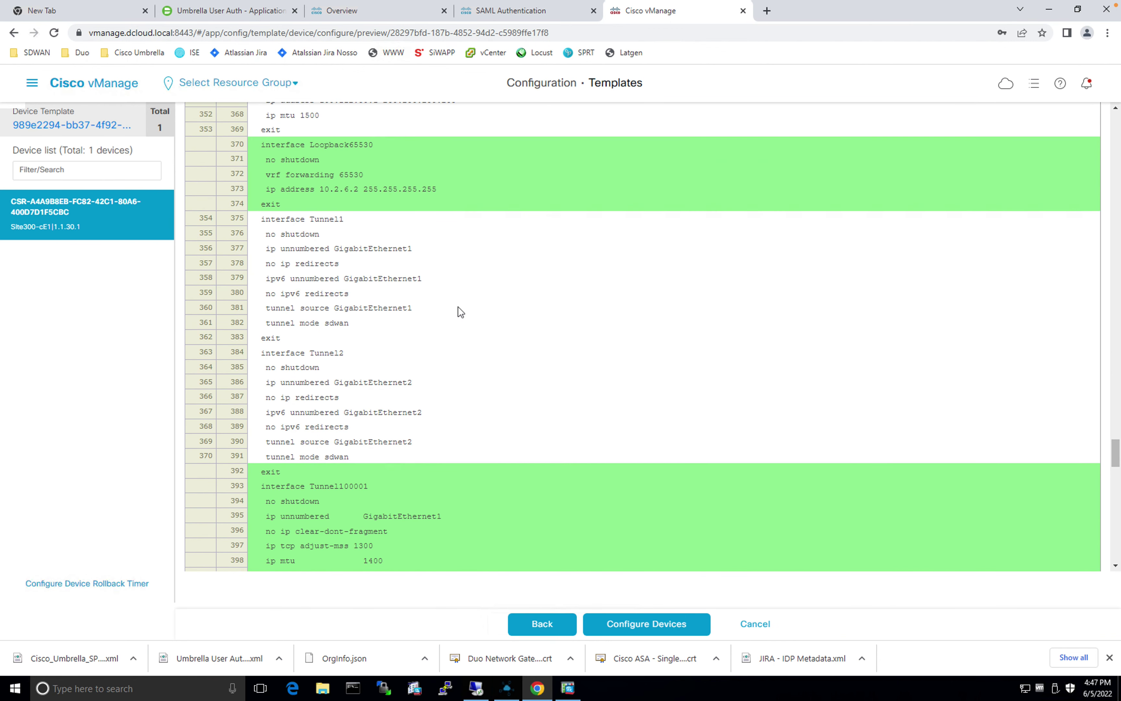
scroll(460, 312, "down", 3)
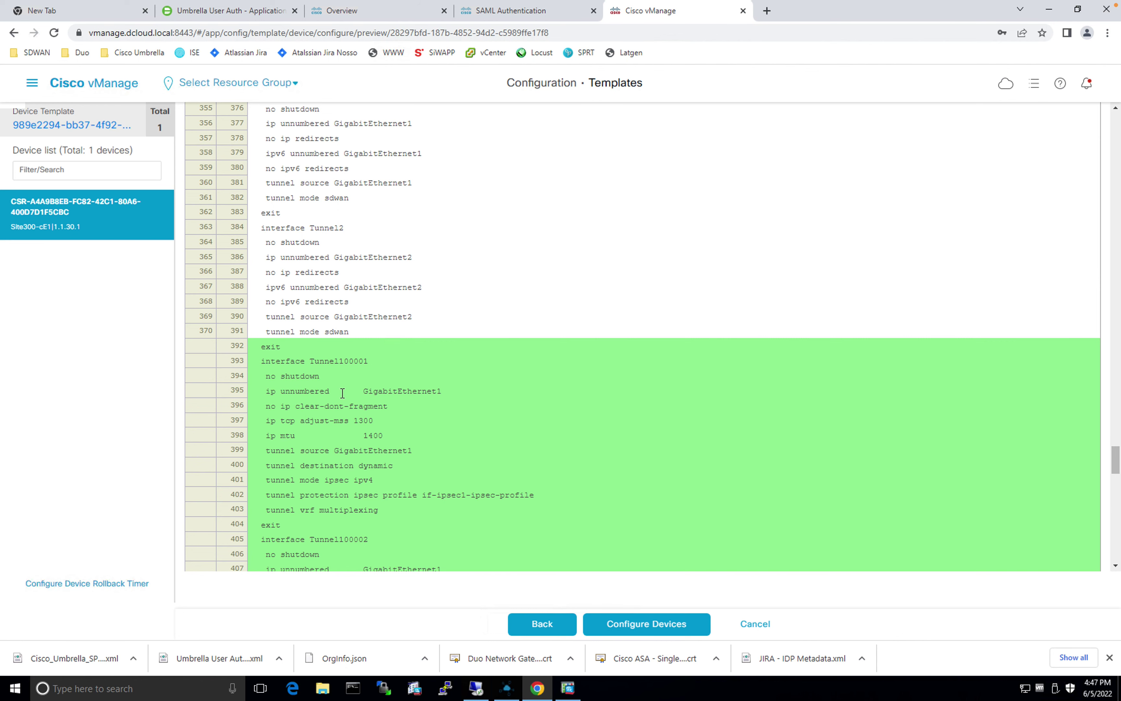
scroll(337, 395, "down", 1)
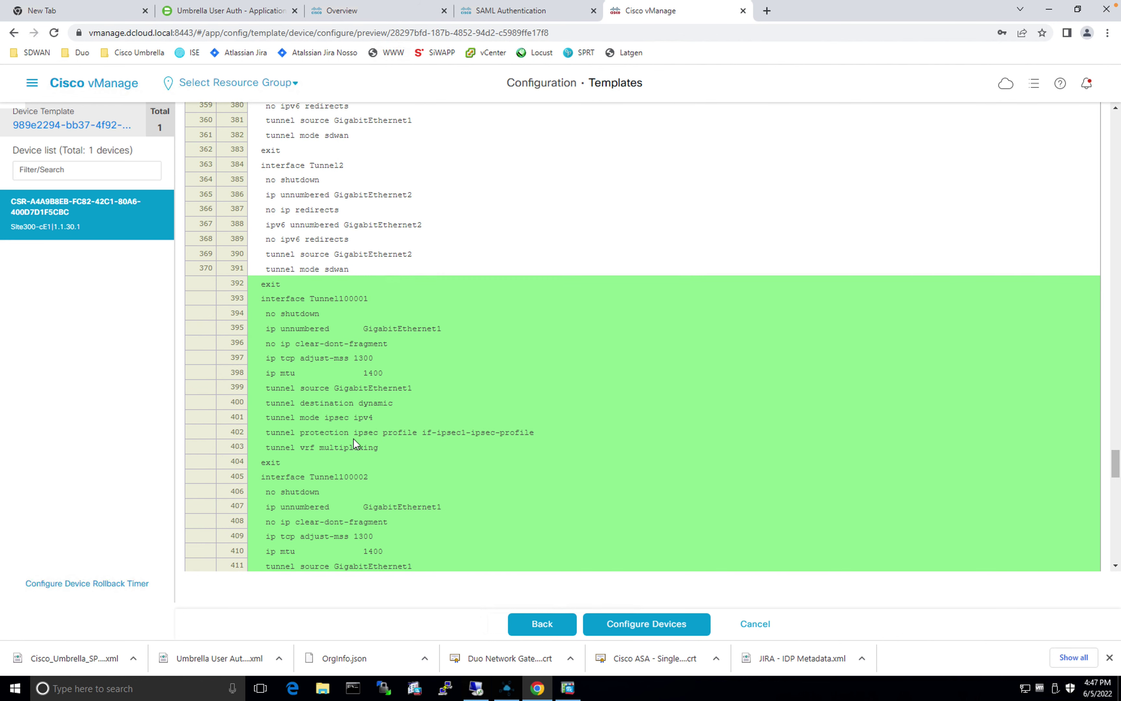
scroll(651, 385, "down", 5)
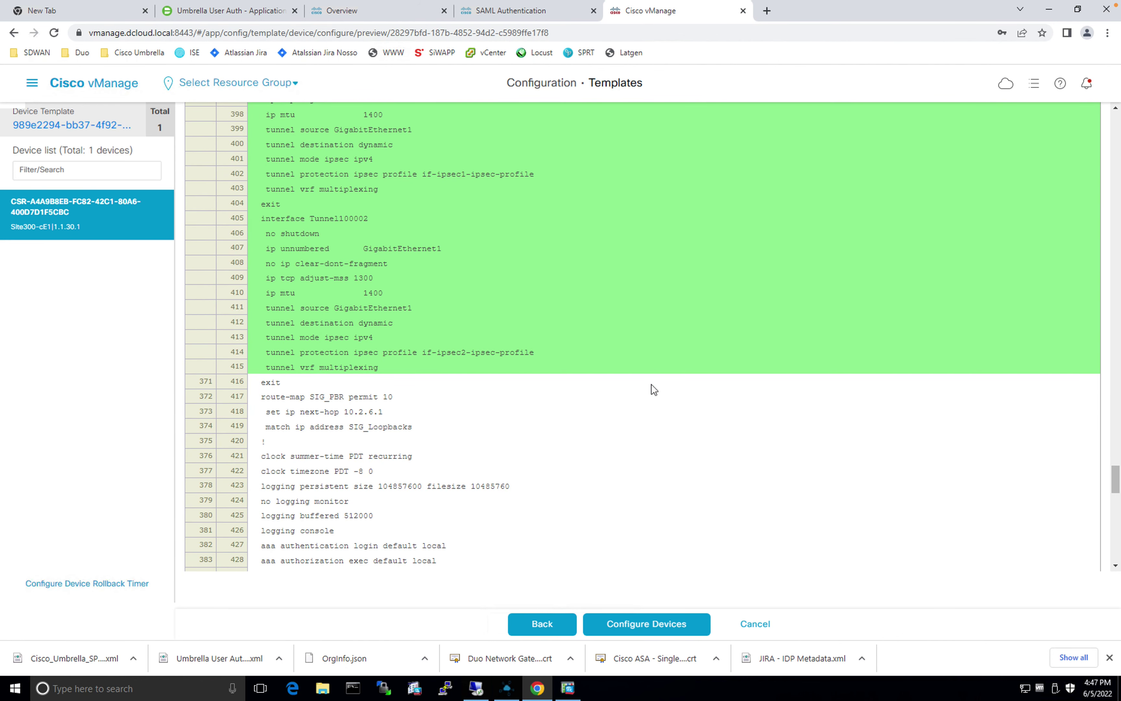
scroll(463, 334, "down", 10)
scroll(402, 282, "up", 12)
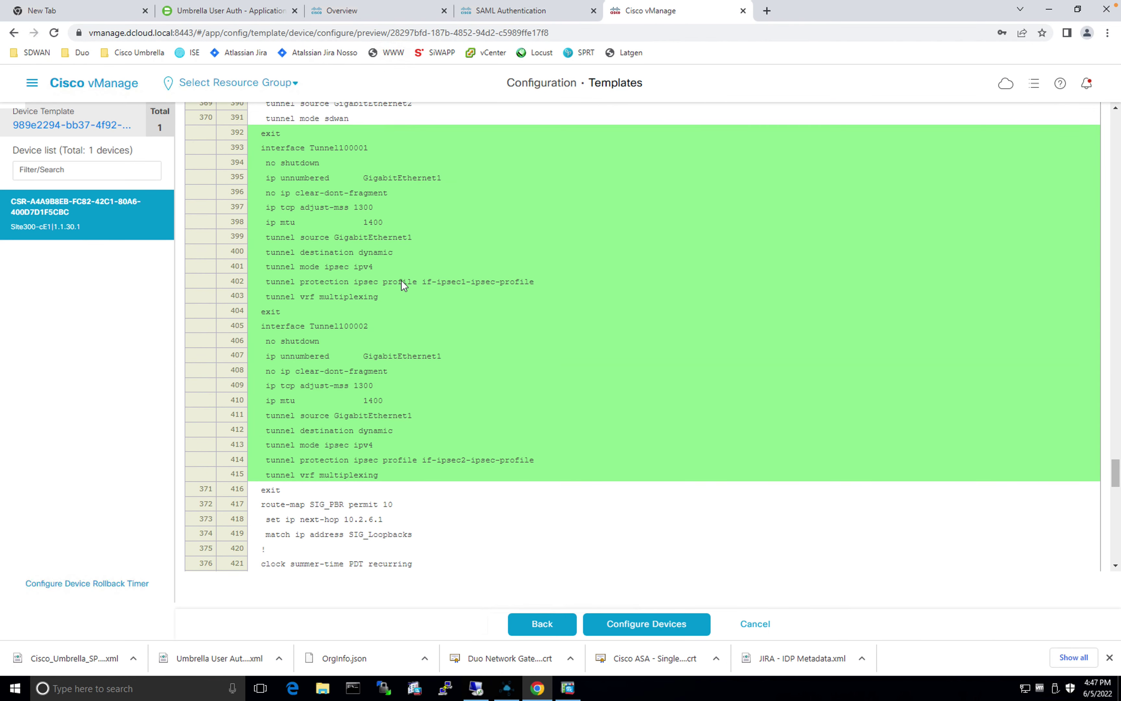
scroll(402, 283, "up", 5)
scroll(402, 282, "down", 4)
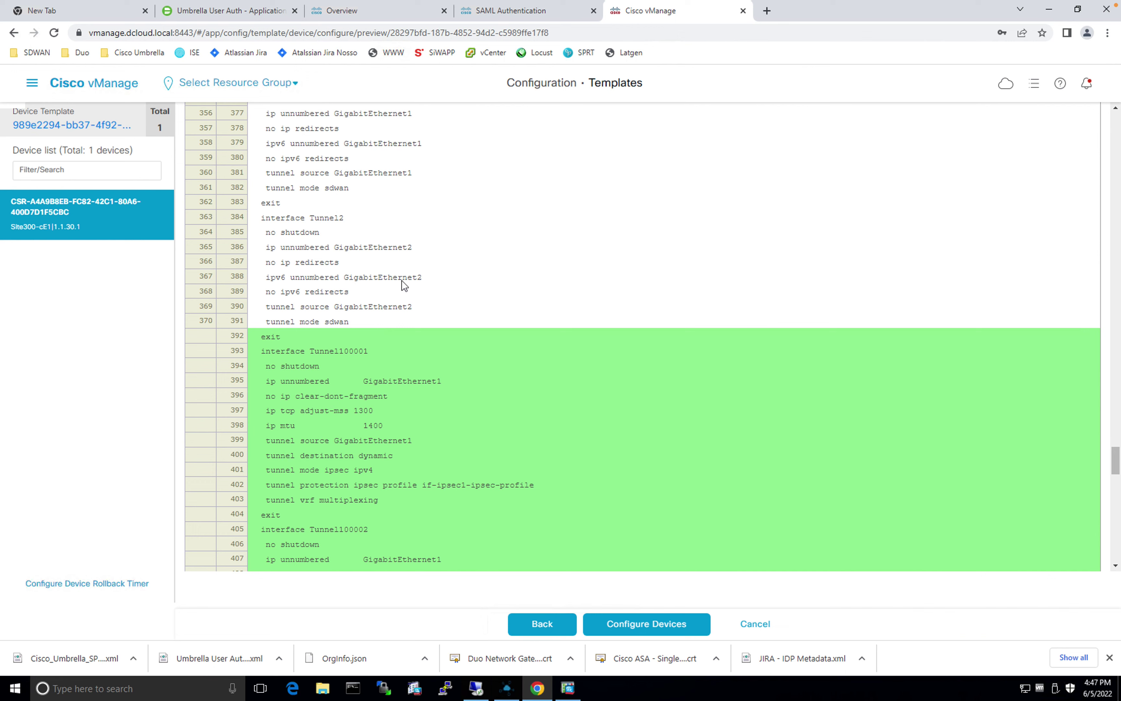
scroll(402, 280, "down", 20)
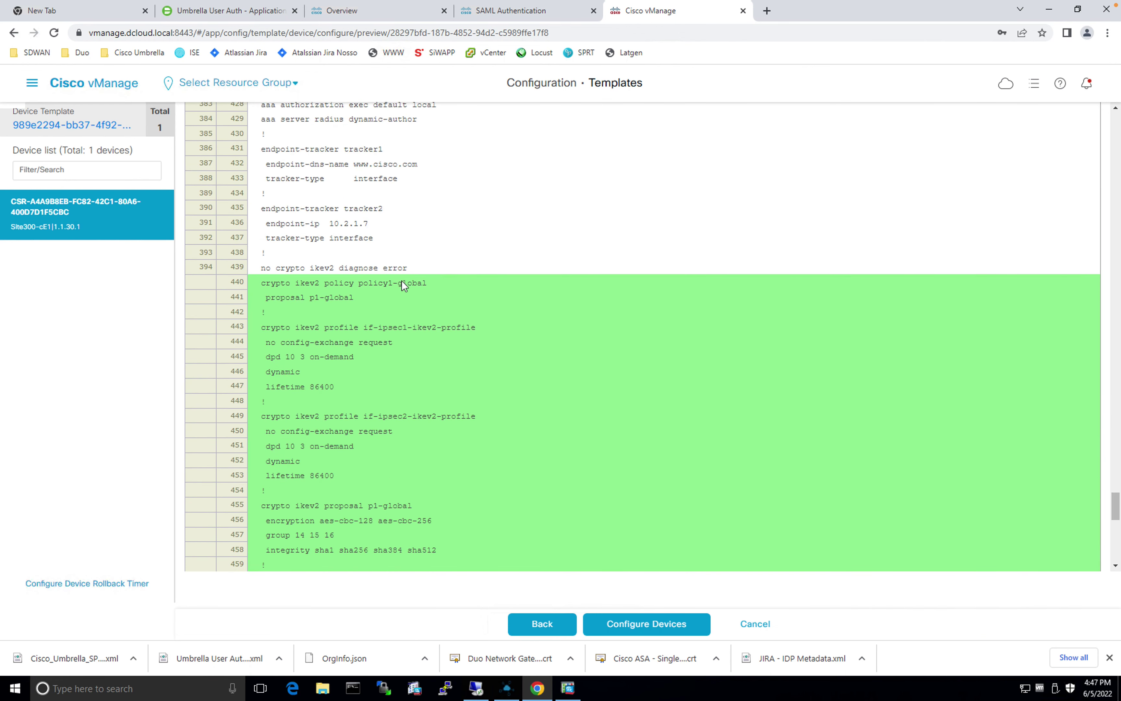
scroll(402, 280, "down", 9)
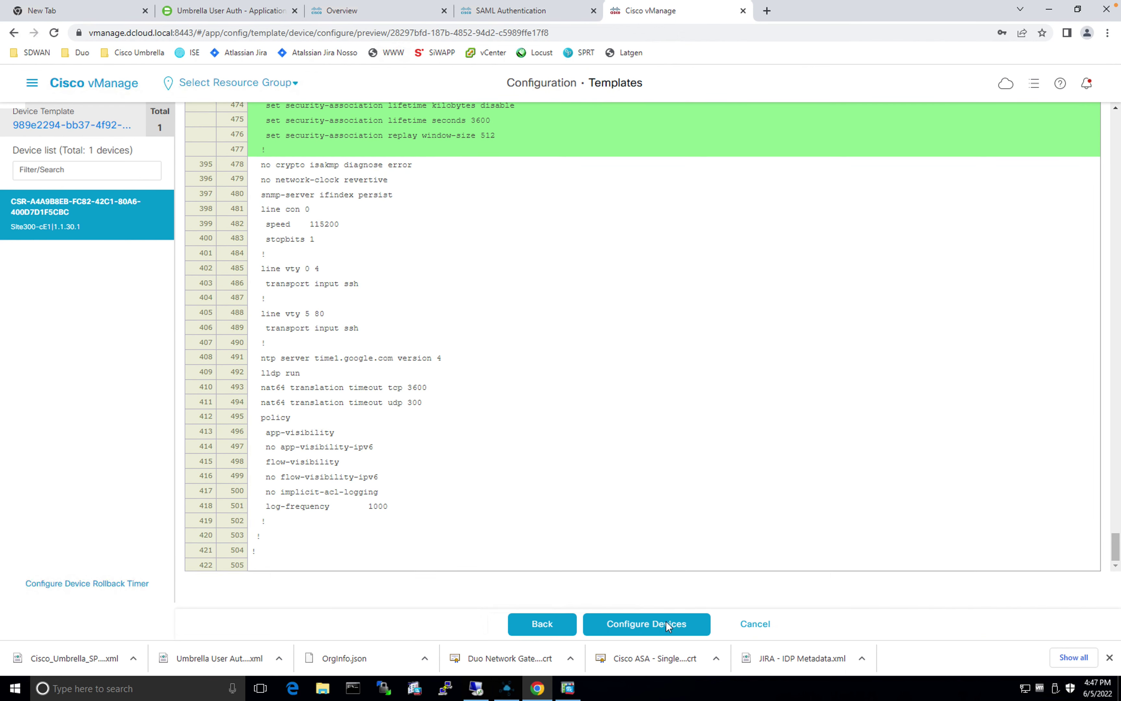
left_click(647, 624)
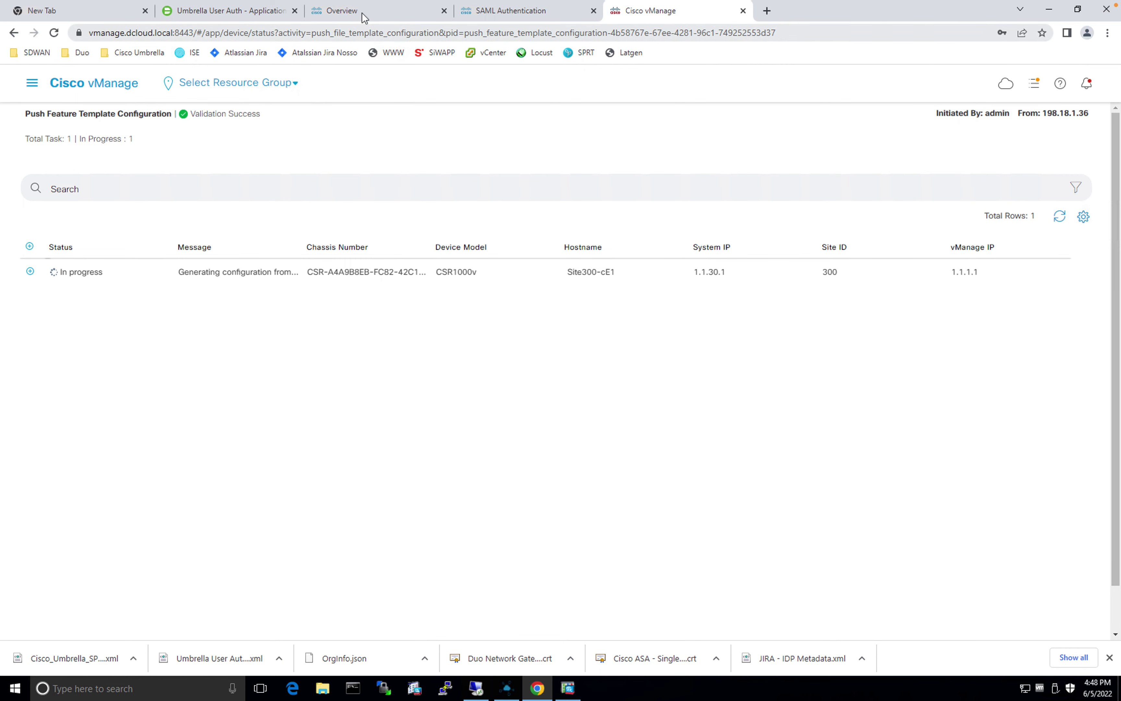
Step: Switch to the Umbrella dashboard while the Site300-cE1 push runs
left_click(364, 18)
Step: From the Umbrella Overview, open the Active Network Tunnels list
left_click(72, 120)
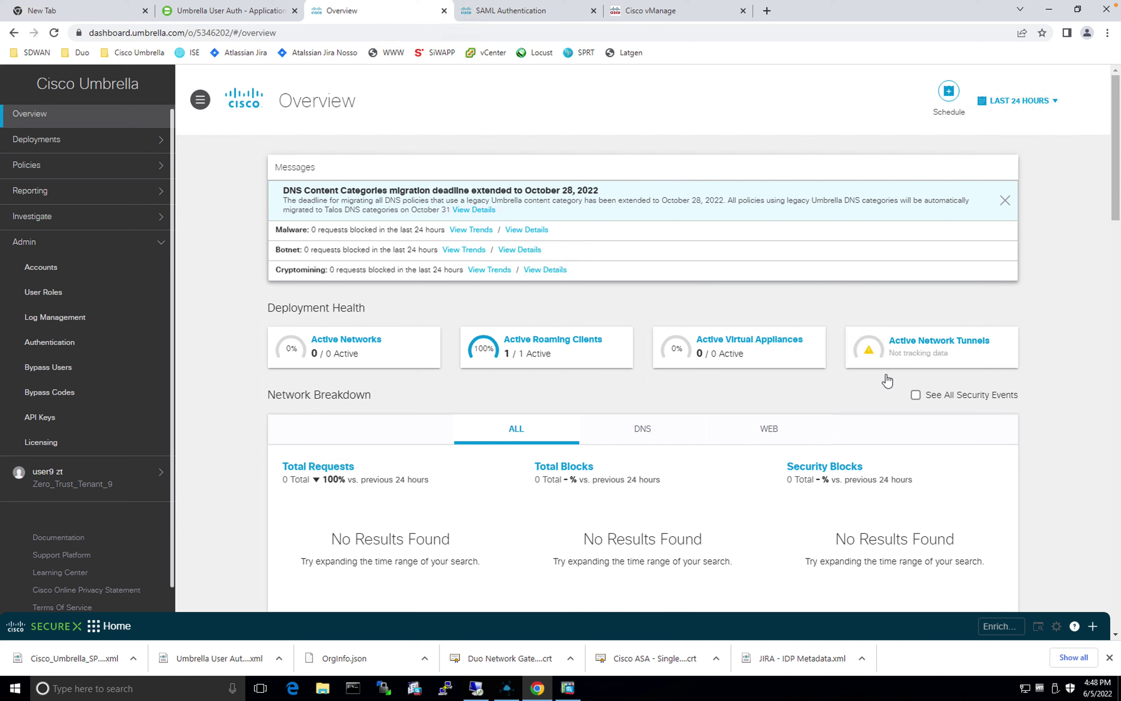
left_click(962, 347)
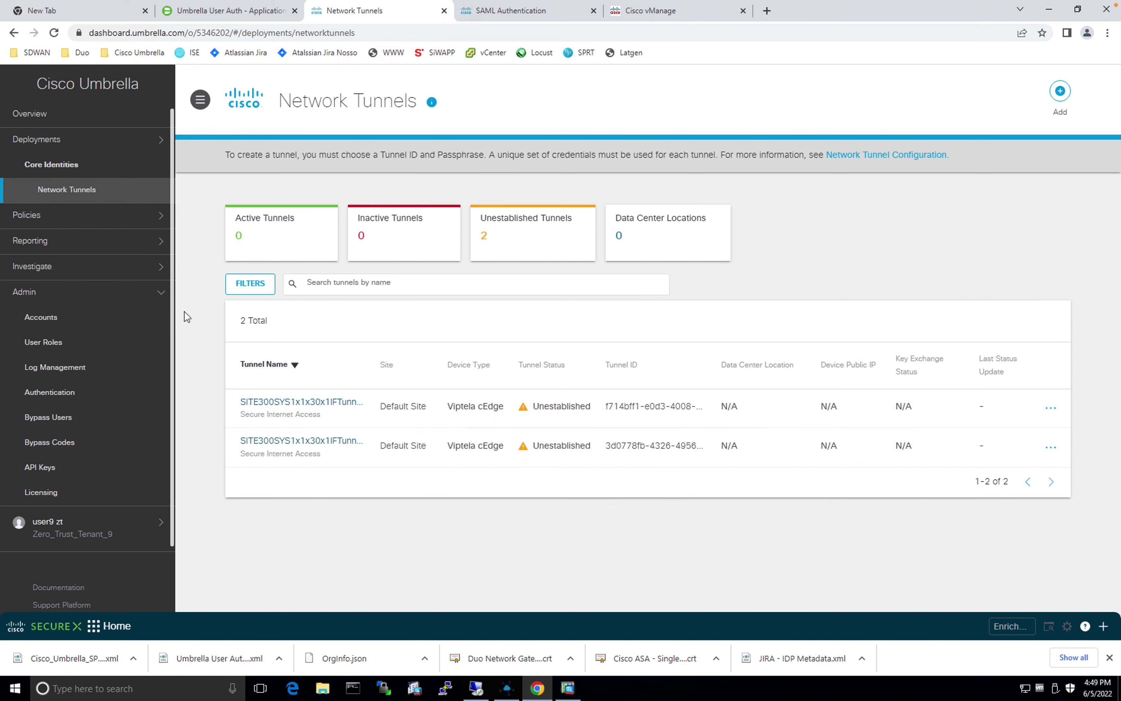
Step: Open the SAML edit dialog of the Default Web Policy ruleset under Policies > Web Policy
left_click(62, 222)
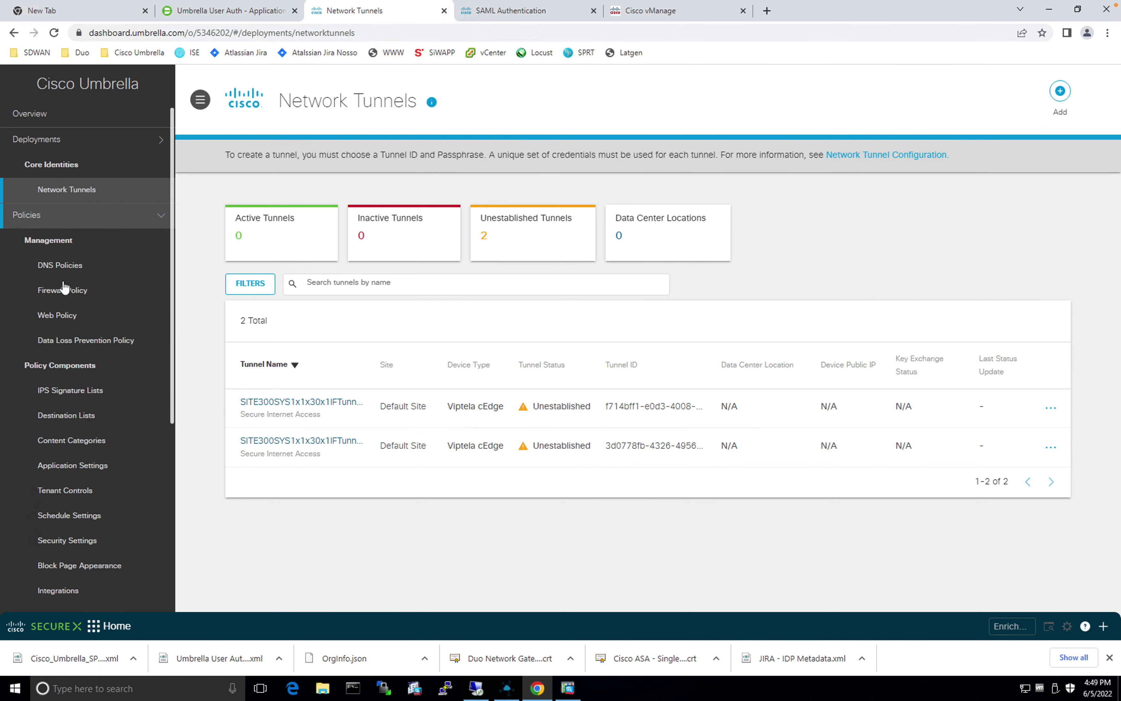
left_click(60, 315)
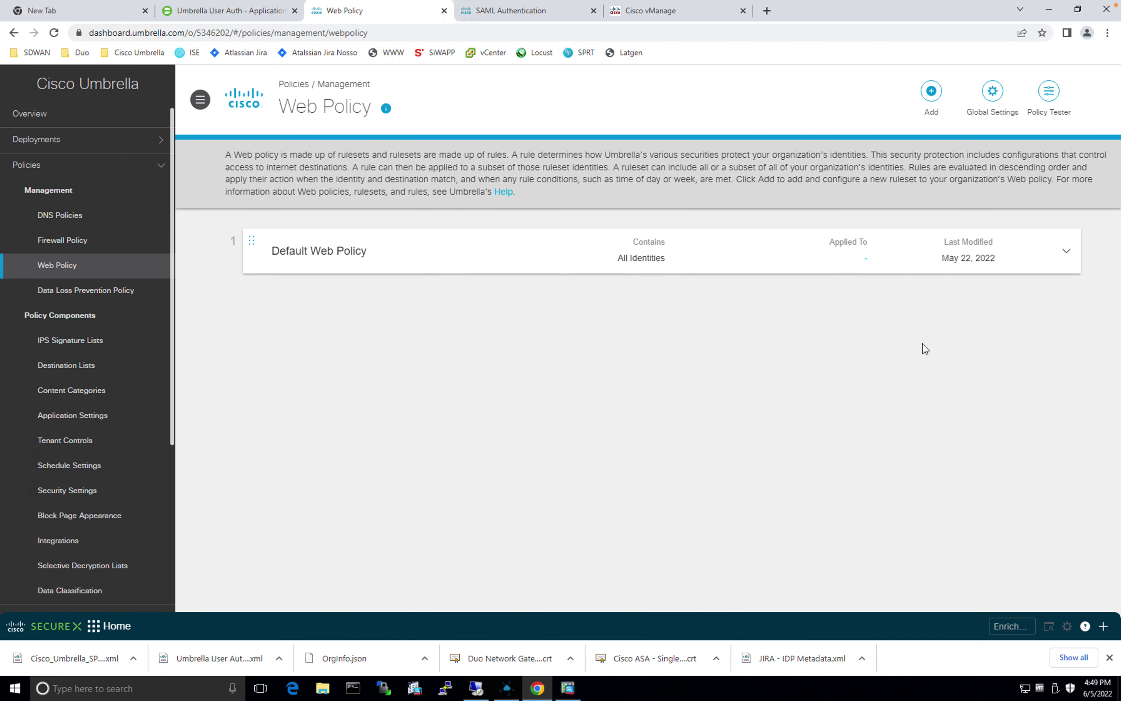
left_click(1069, 253)
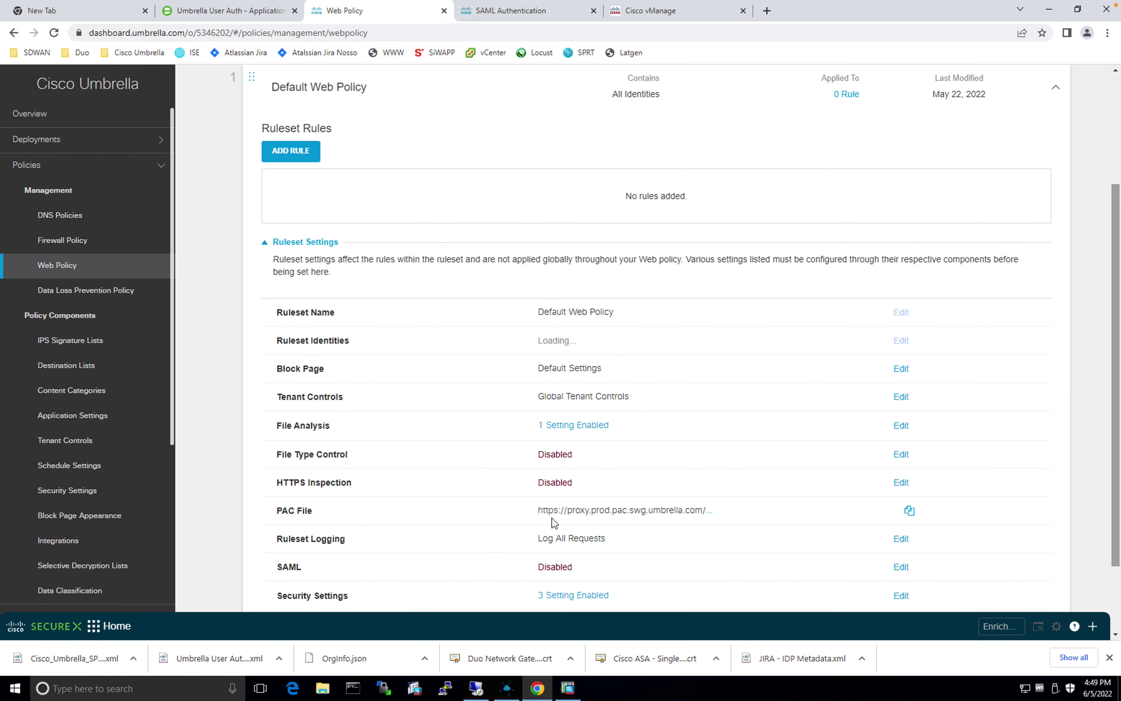
scroll(514, 509, "down", 2)
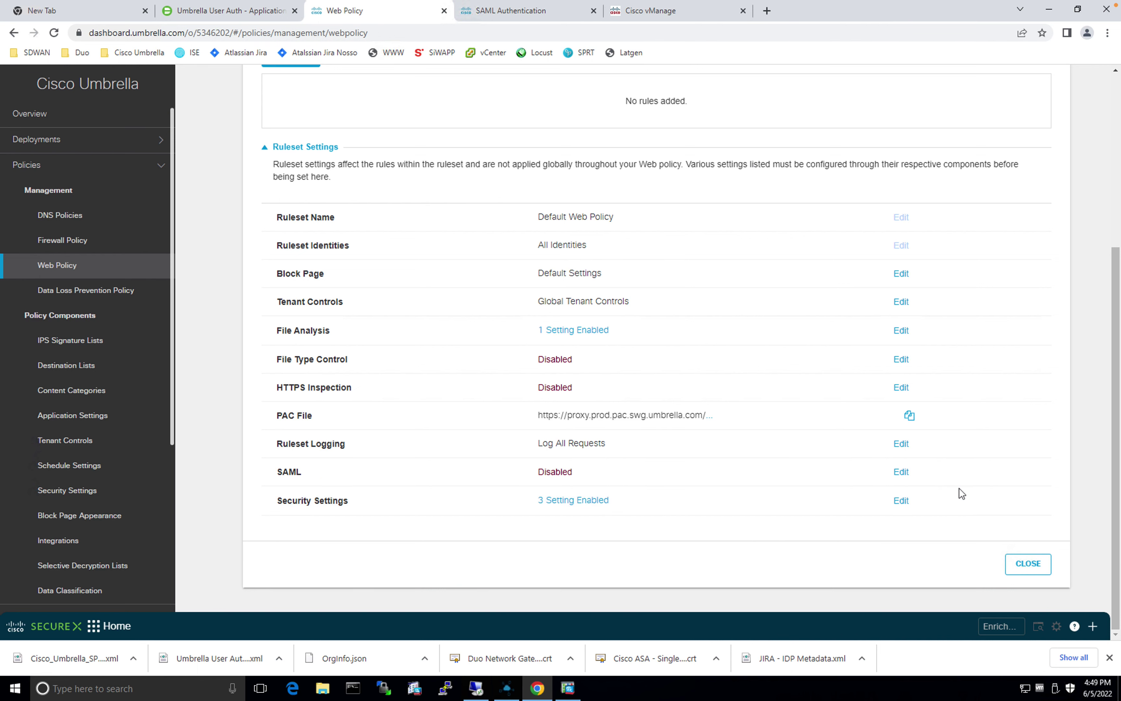
left_click(900, 472)
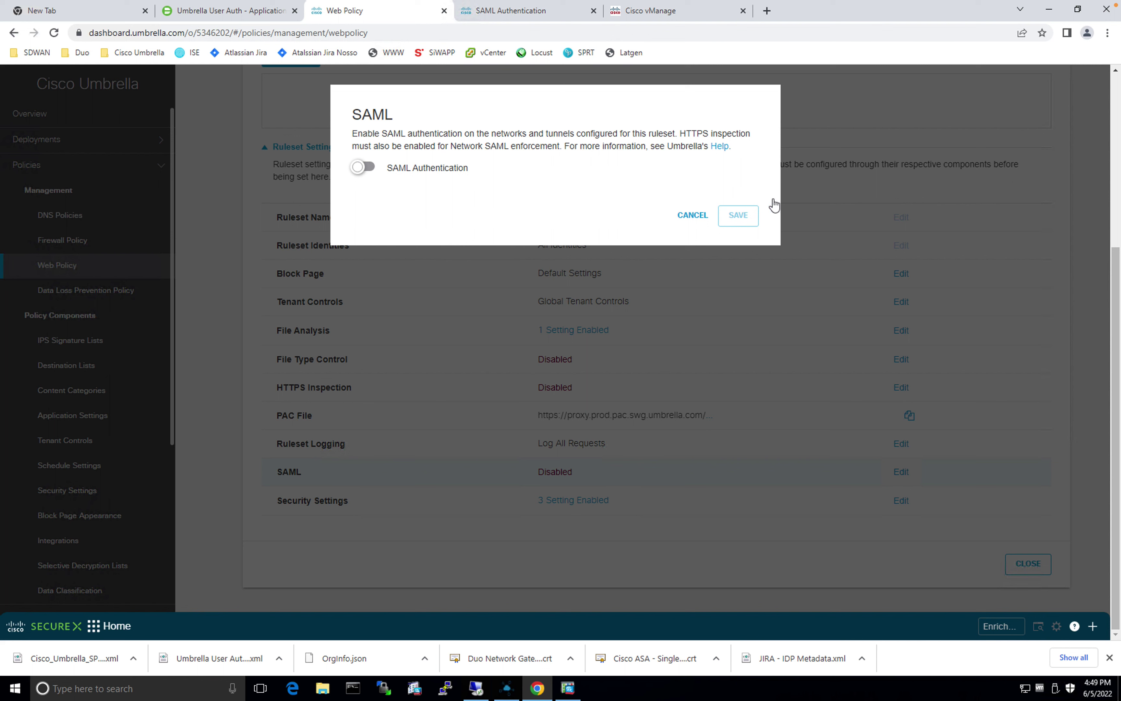
Step: Switch SAML Authentication on for the Default Web Policy ruleset and save the change
left_click(366, 168)
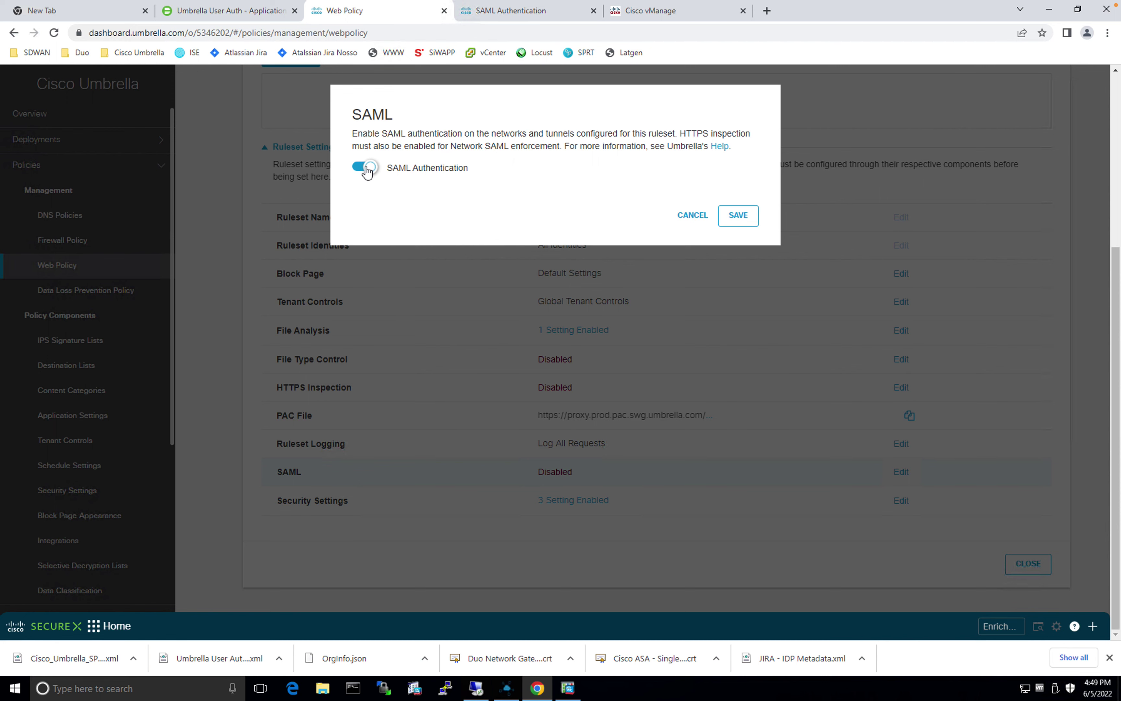
left_click(755, 222)
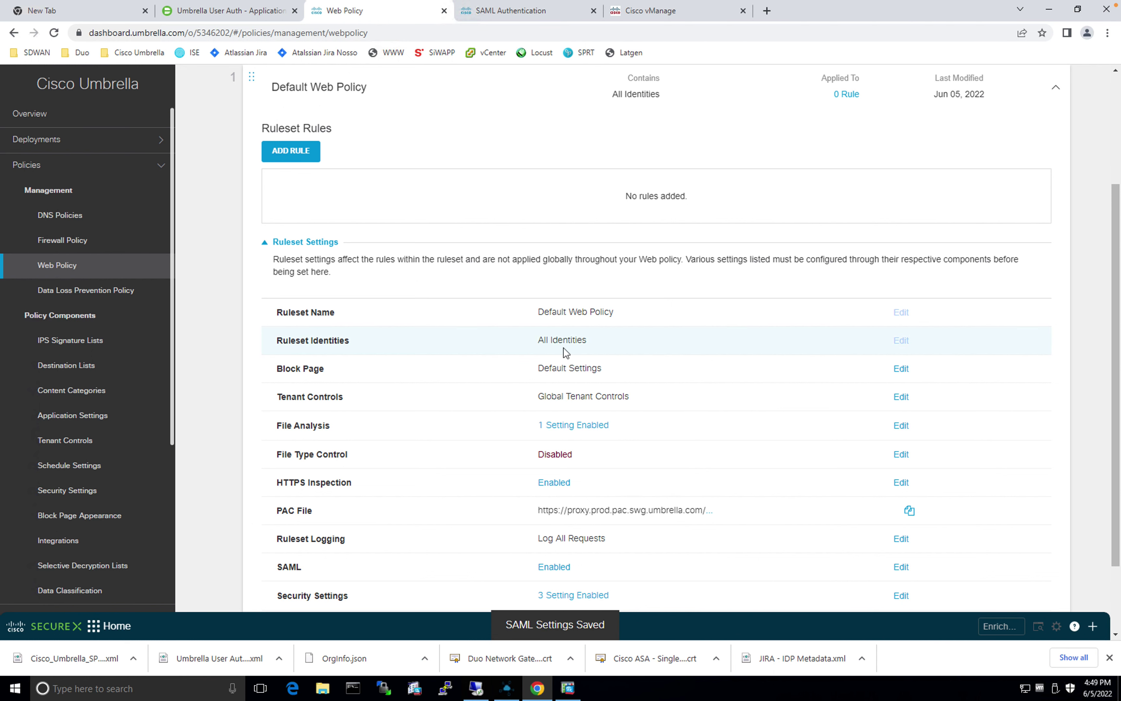
scroll(756, 425, "down", 2)
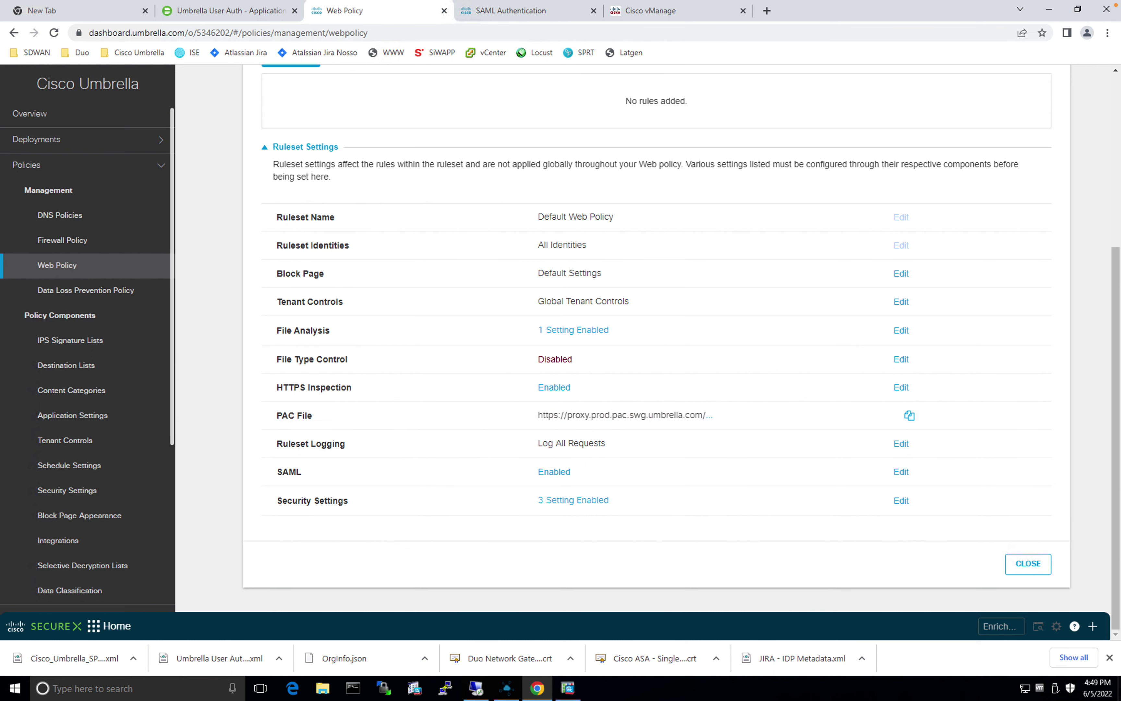
Step: Recheck the unestablished network tunnels from Overview, then go to the Firewall Policy page
left_click(1025, 563)
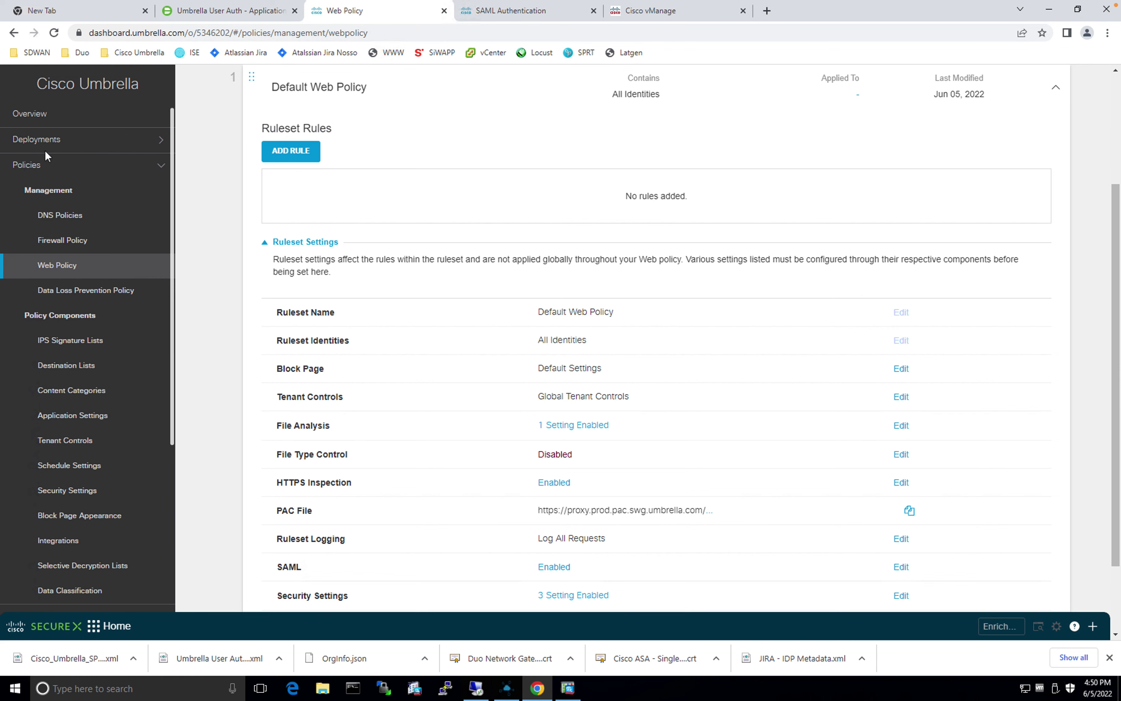
left_click(50, 117)
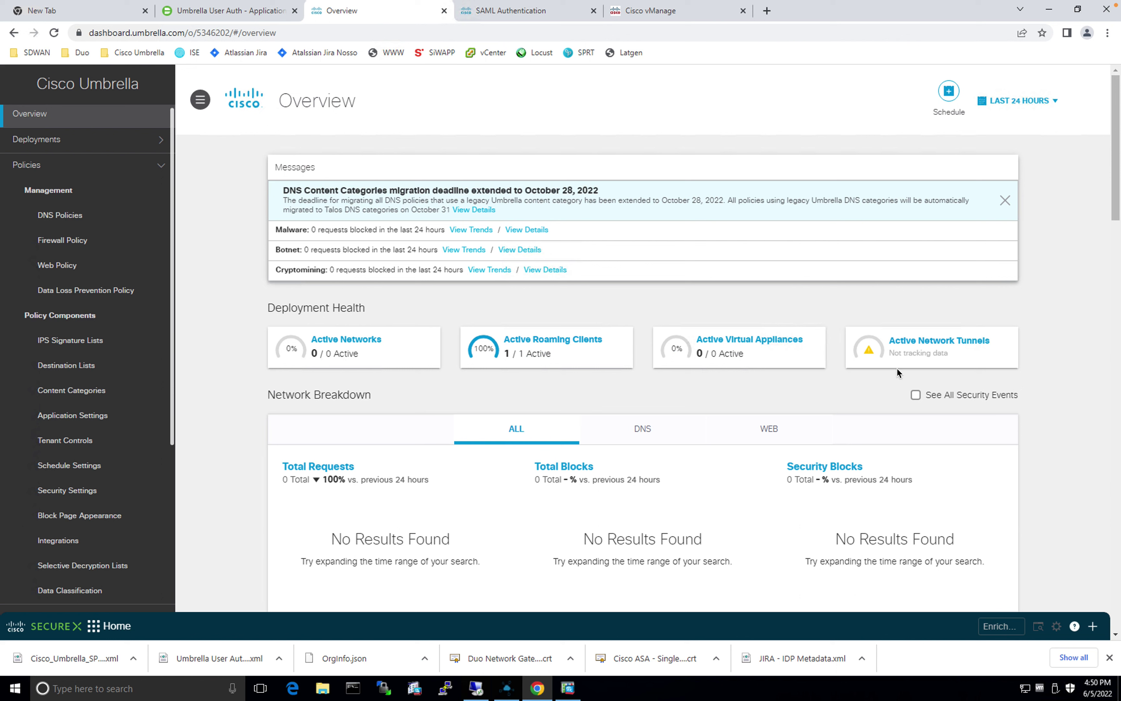
left_click(917, 347)
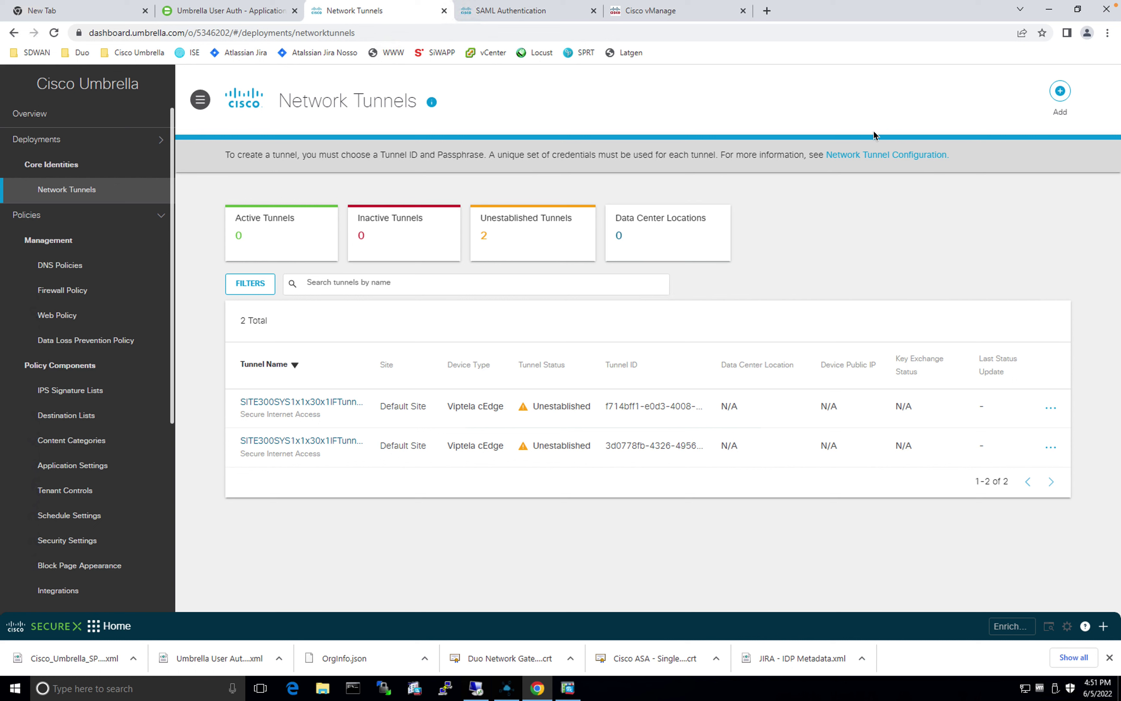
left_click(61, 292)
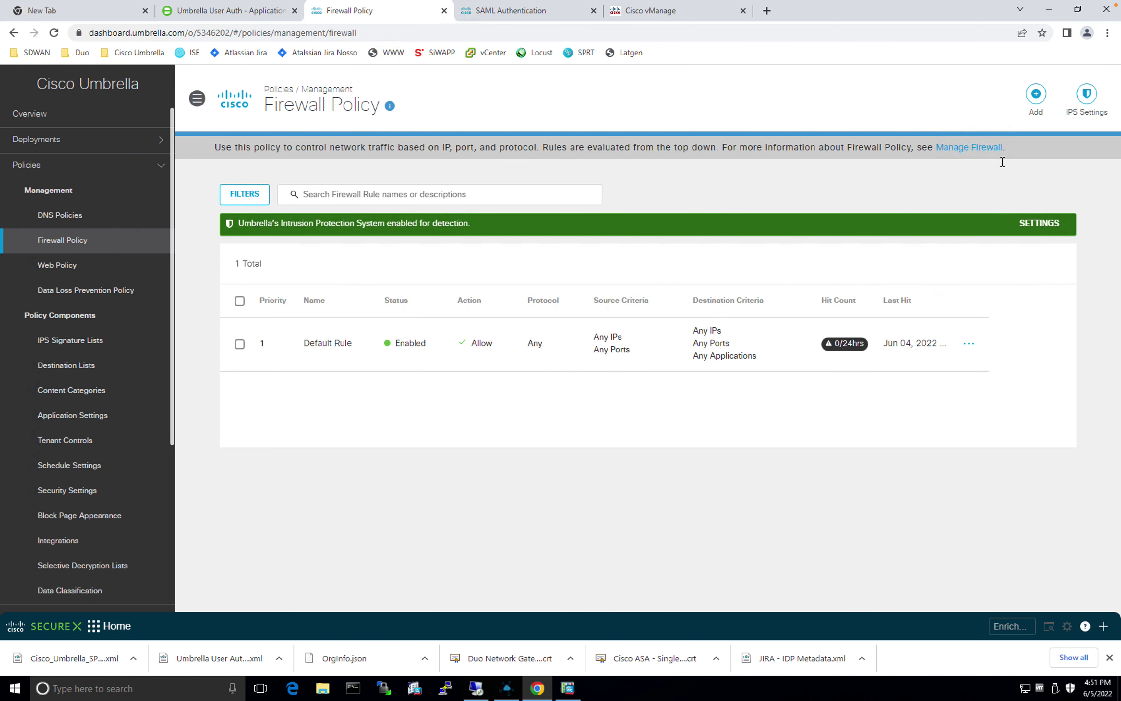
Step: Add a new firewall rule named 'Block ICMP to google DNS' with priority Last Before Default
left_click(1036, 94)
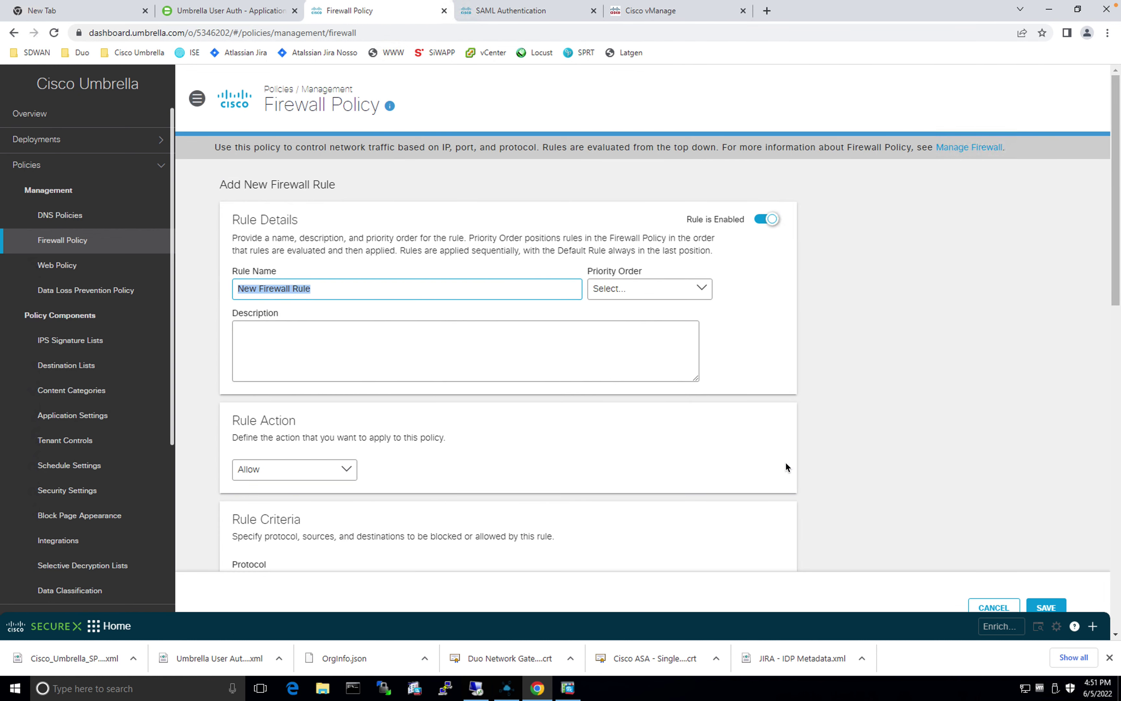
left_click(261, 285)
left_click_drag(310, 288, 244, 289)
type("Block")
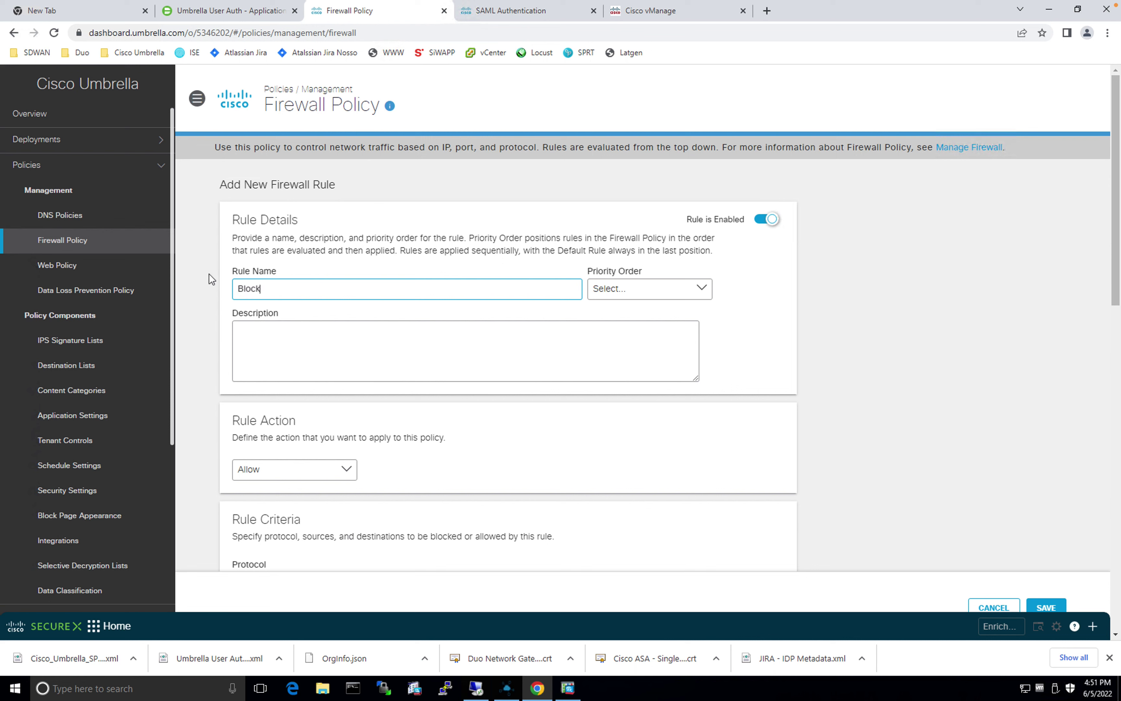
type(" ICMP to google DNS")
left_click(696, 287)
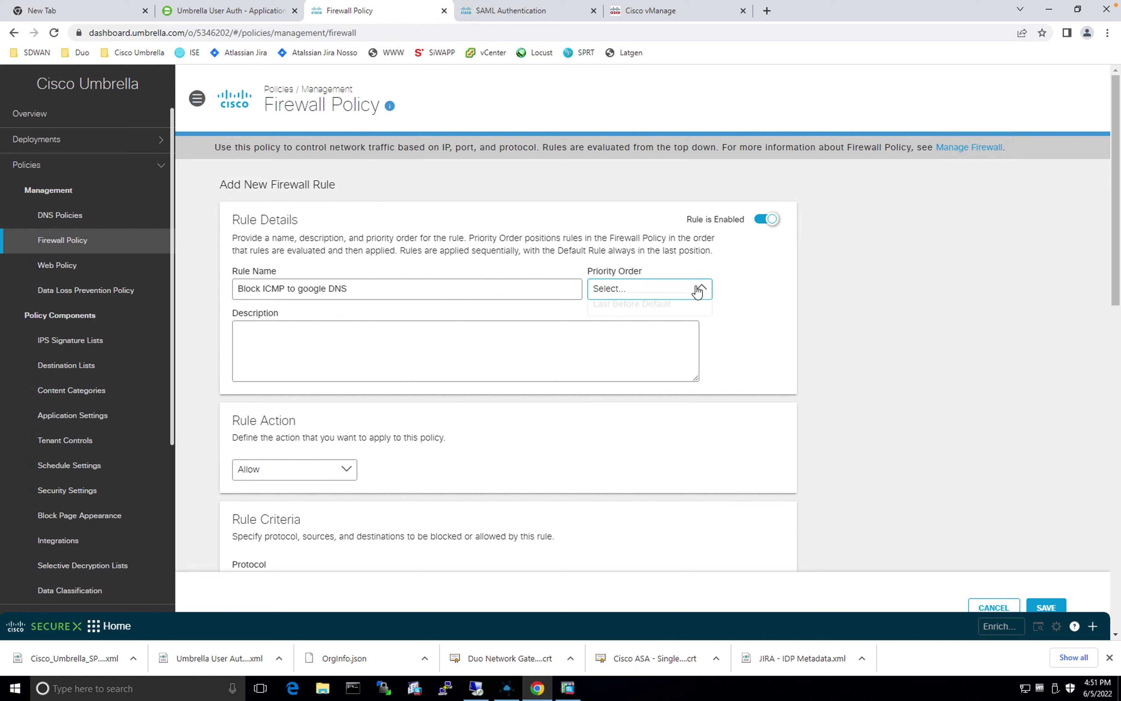
left_click(660, 312)
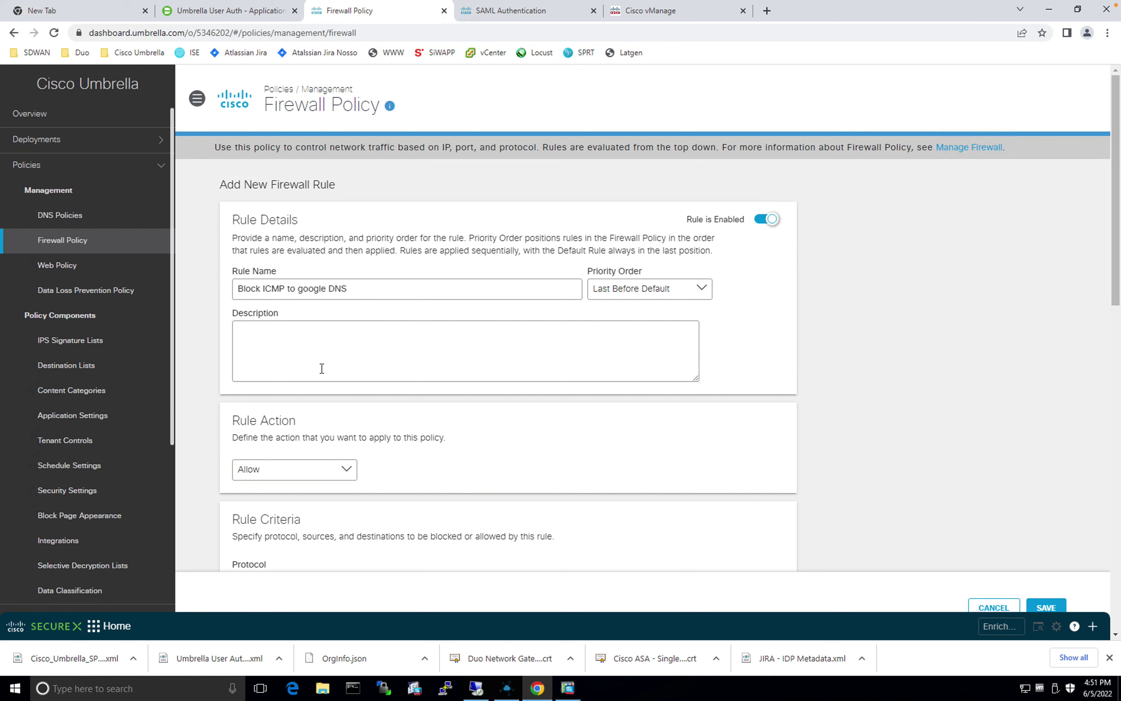
scroll(297, 413, "down", 5)
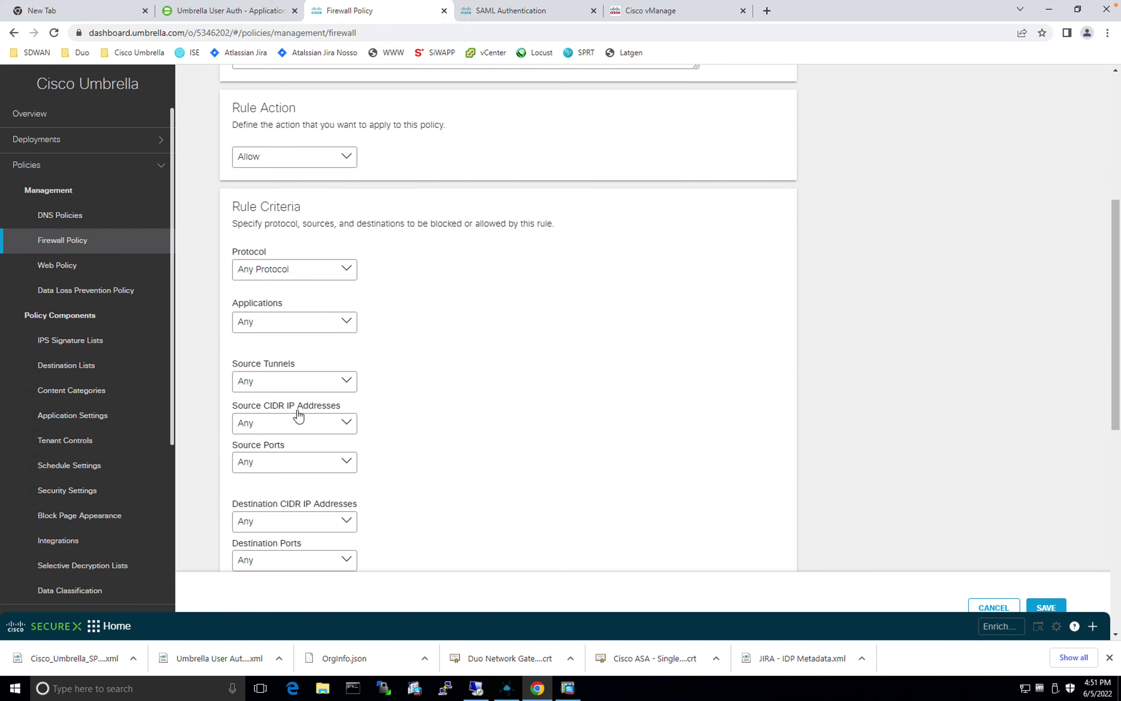
Step: Set the rule action to Block and the protocol to ICMP
left_click(346, 156)
left_click(263, 204)
left_click(325, 274)
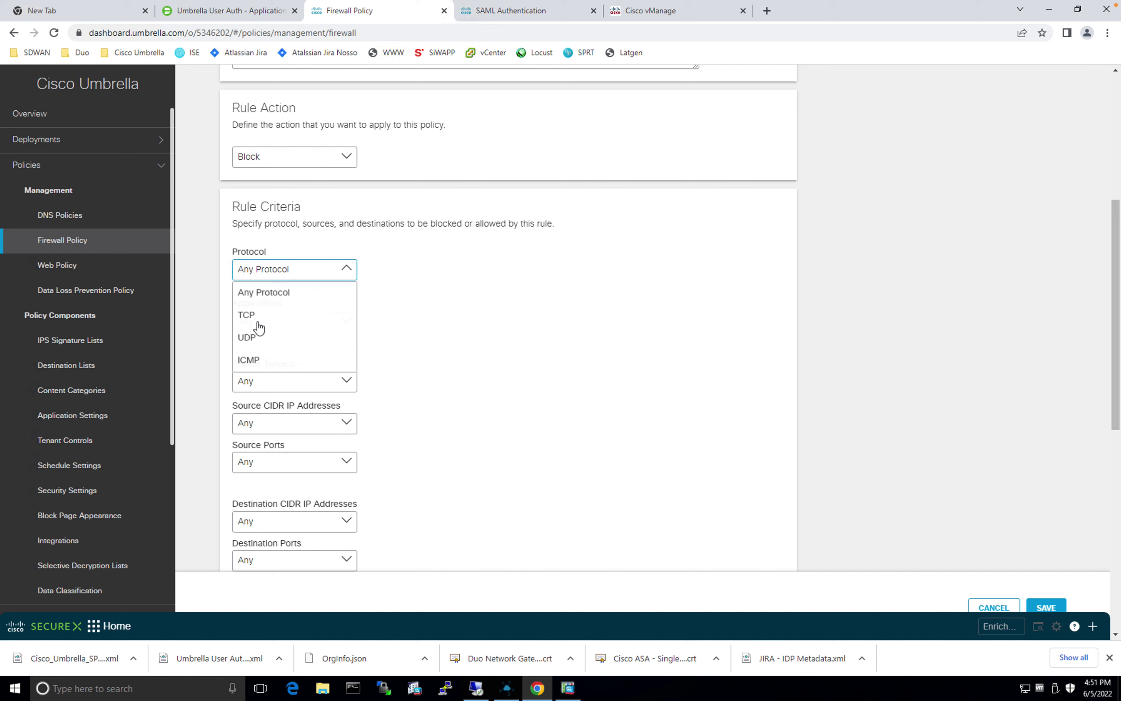
left_click(253, 363)
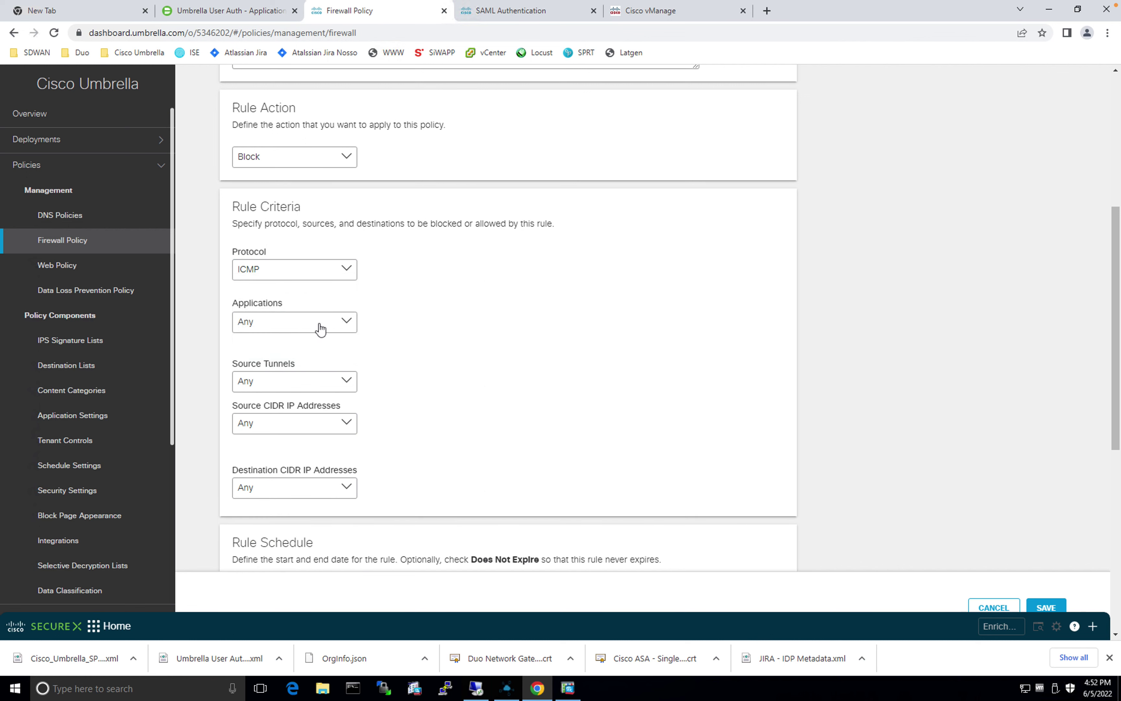
scroll(321, 328, "down", 1)
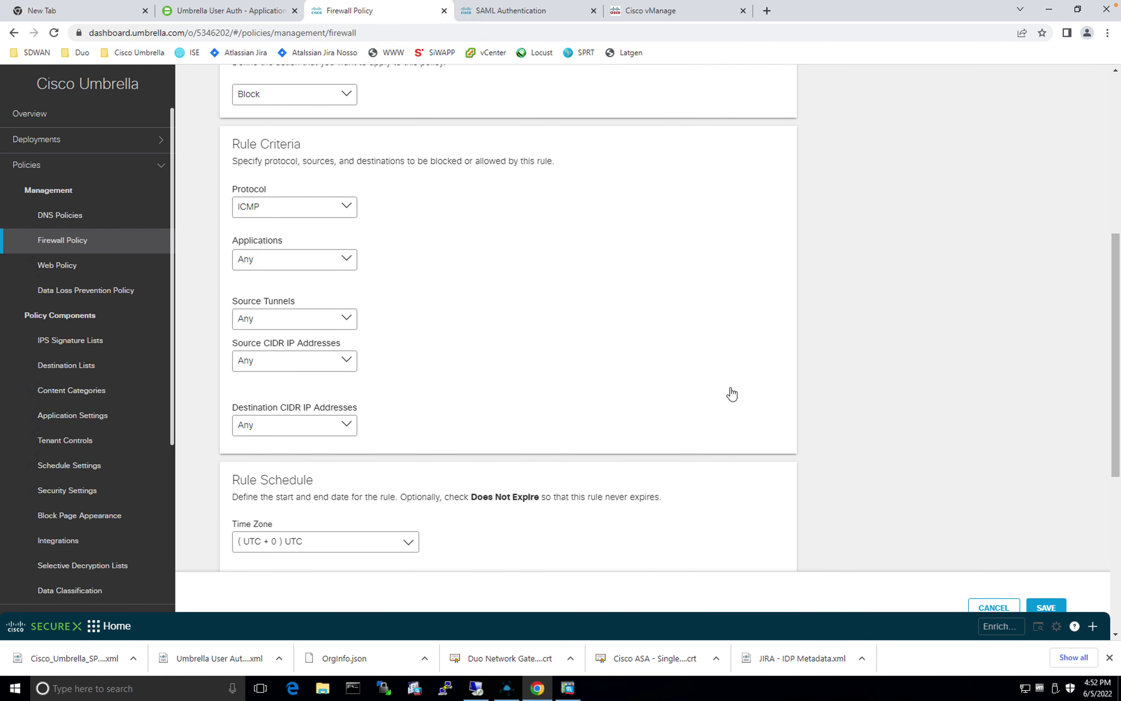
scroll(732, 394, "down", 1)
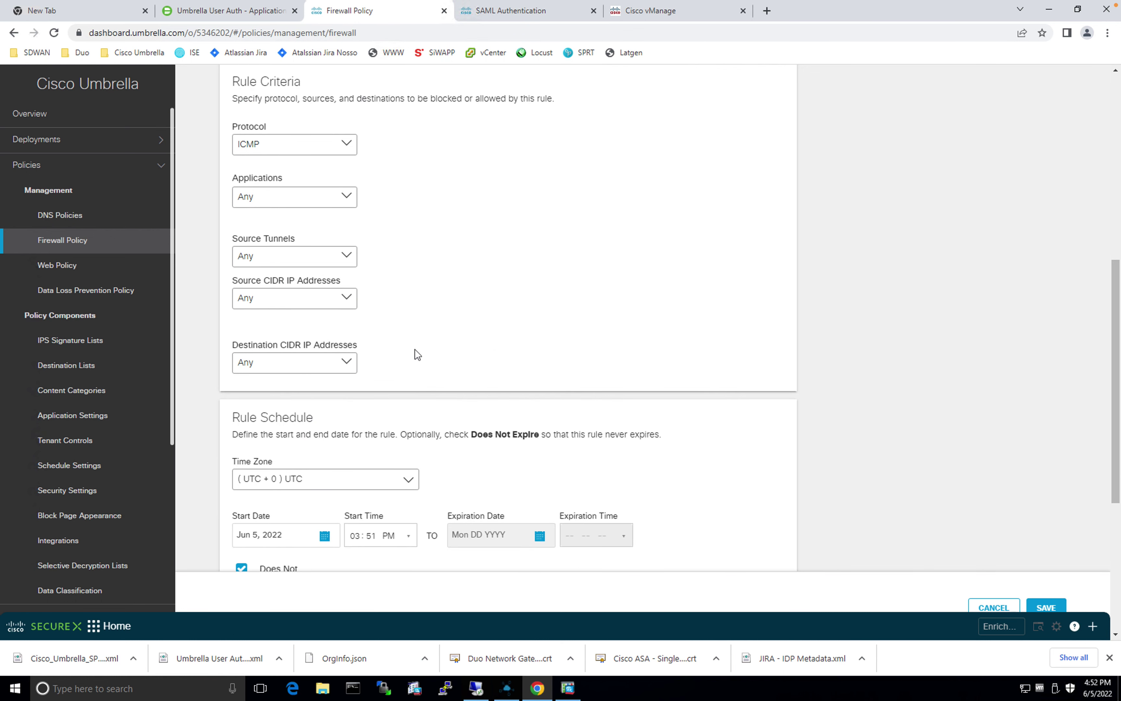
Step: Keep the source as Any and set the destination to the specific IP 8.8.8.8
left_click(322, 299)
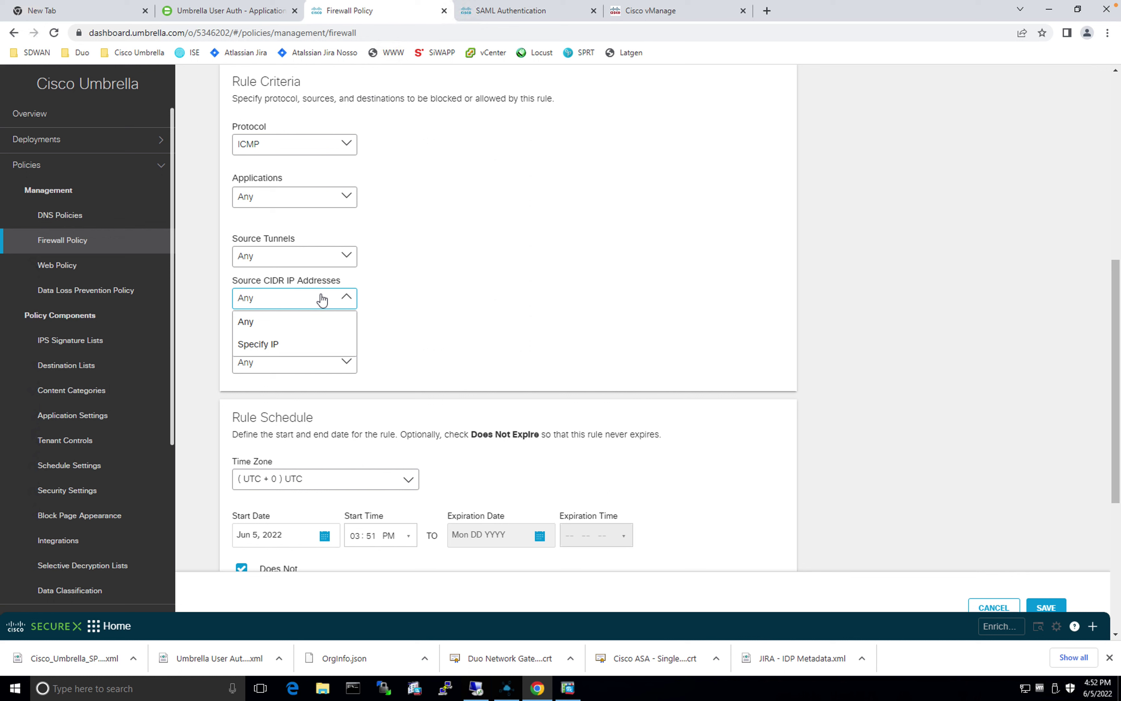
left_click(707, 316)
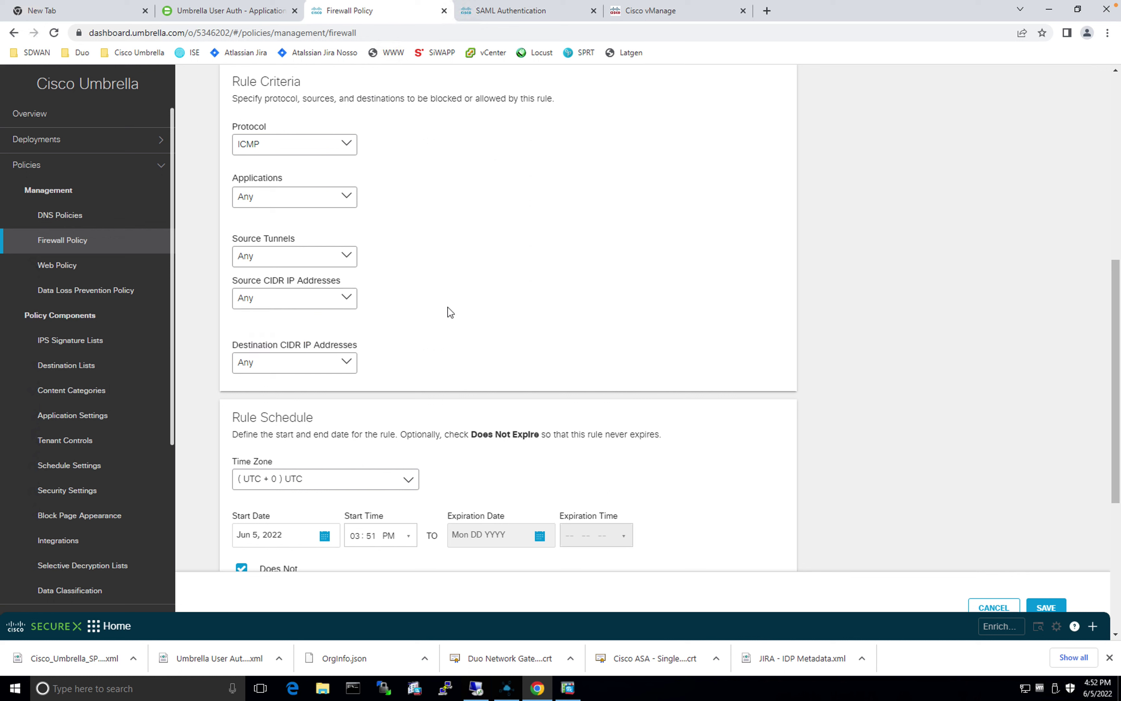
left_click(311, 369)
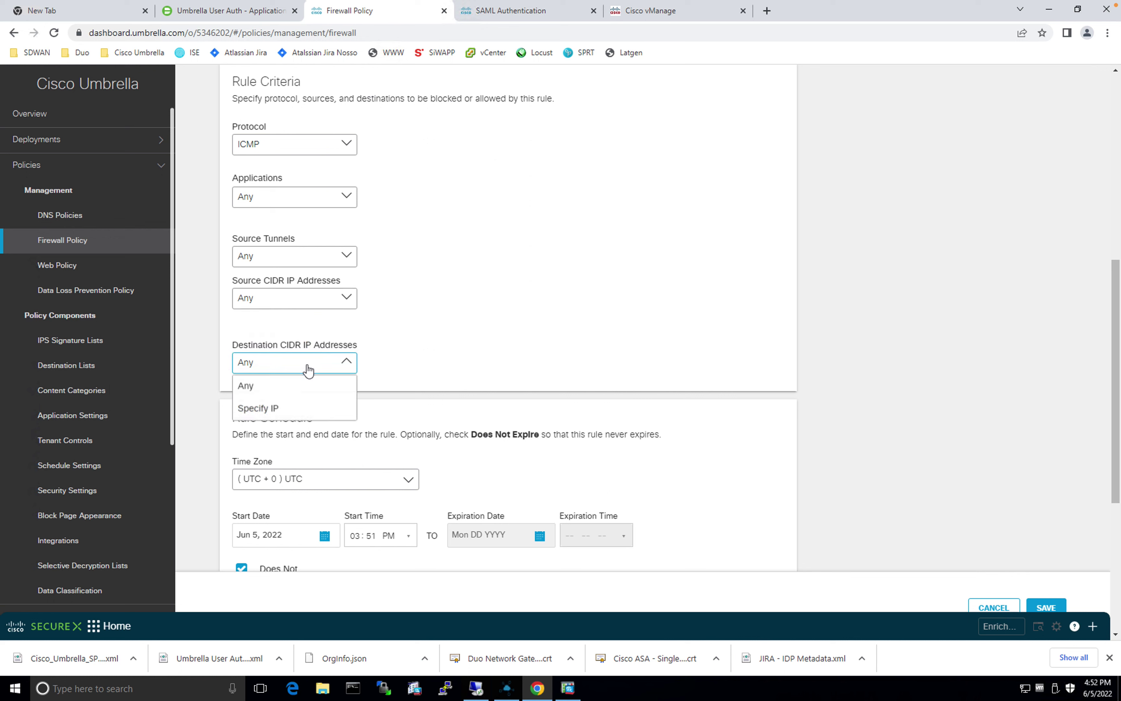
left_click(264, 409)
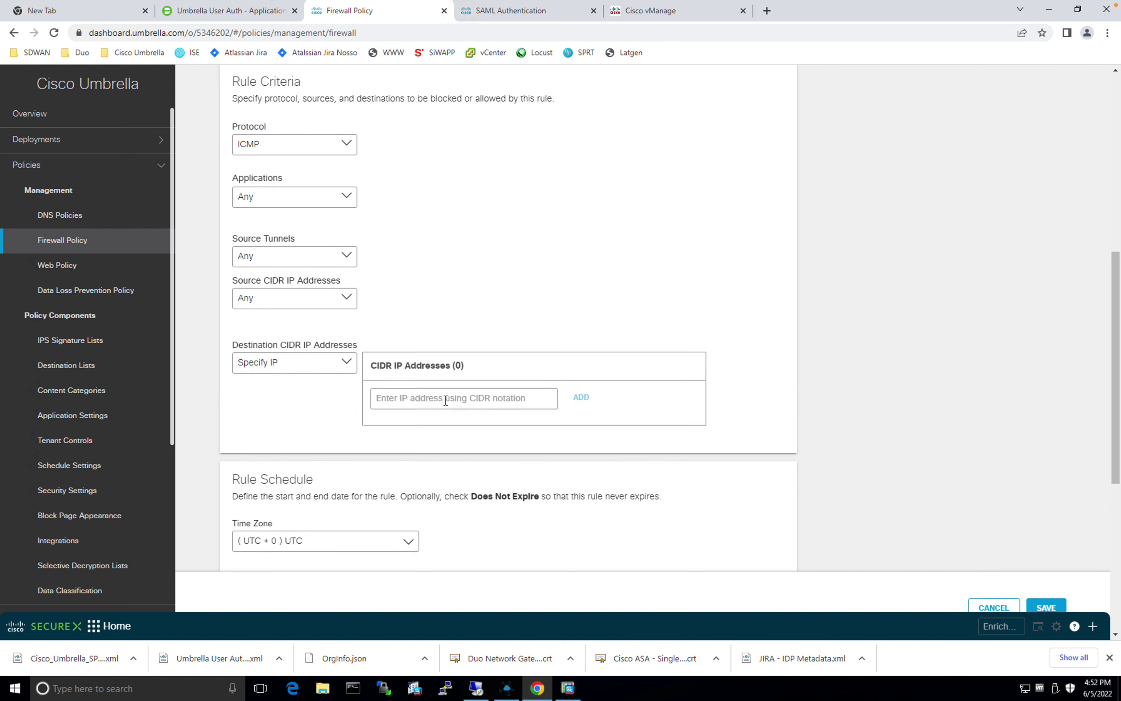
left_click(446, 400)
type("8.8.8.8.")
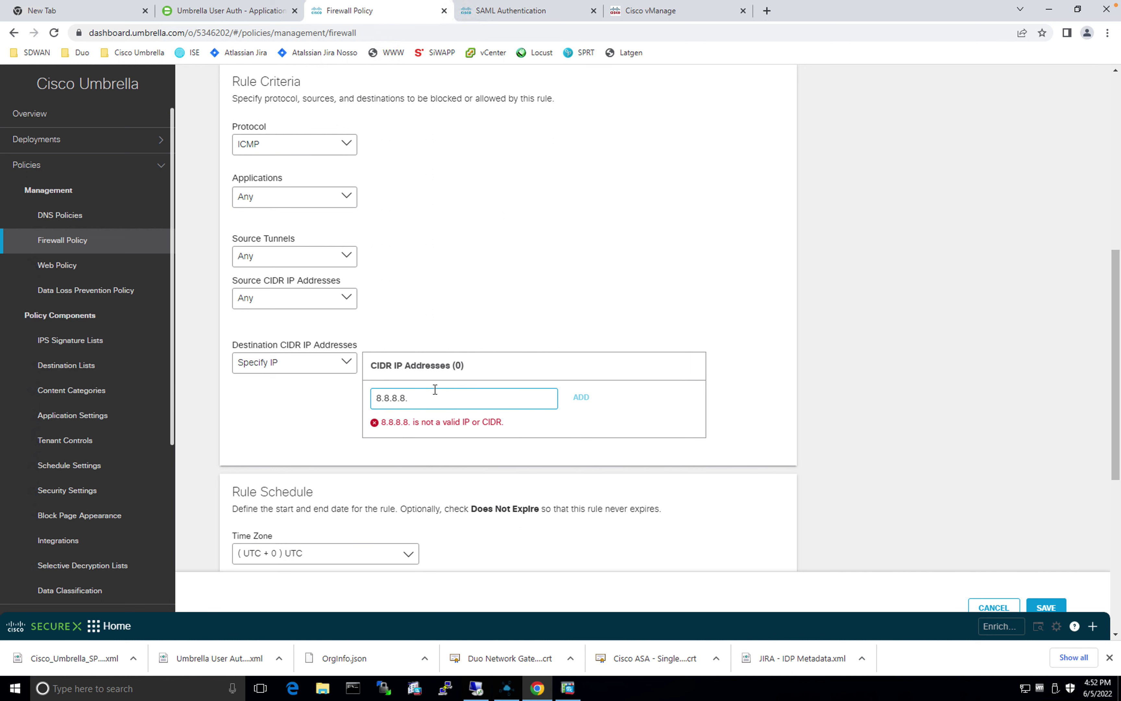
key("BackSpace")
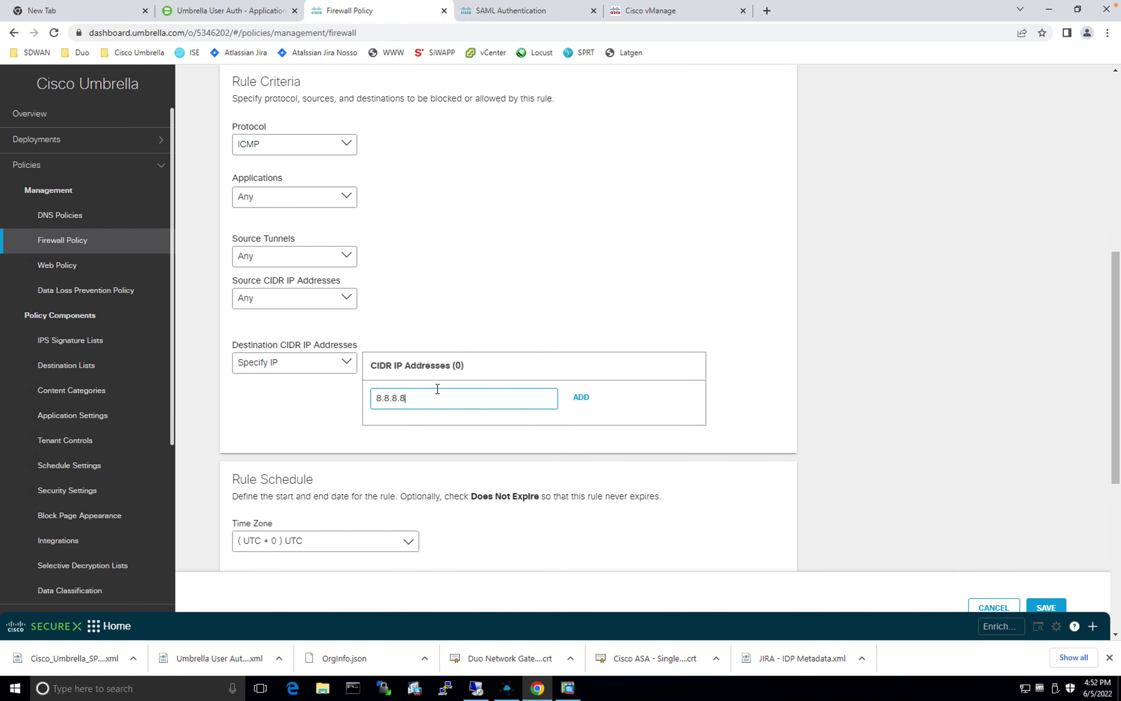
left_click(593, 397)
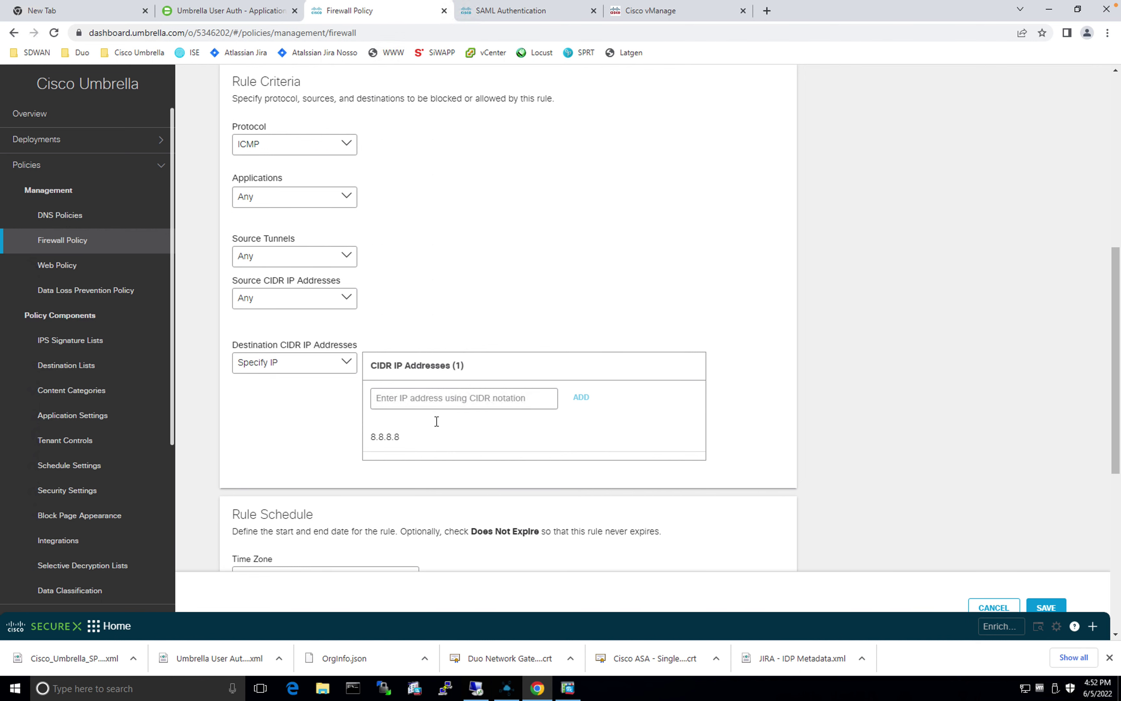
Step: Enable logging for the rule and save it into the firewall policy
scroll(383, 466, "down", 6)
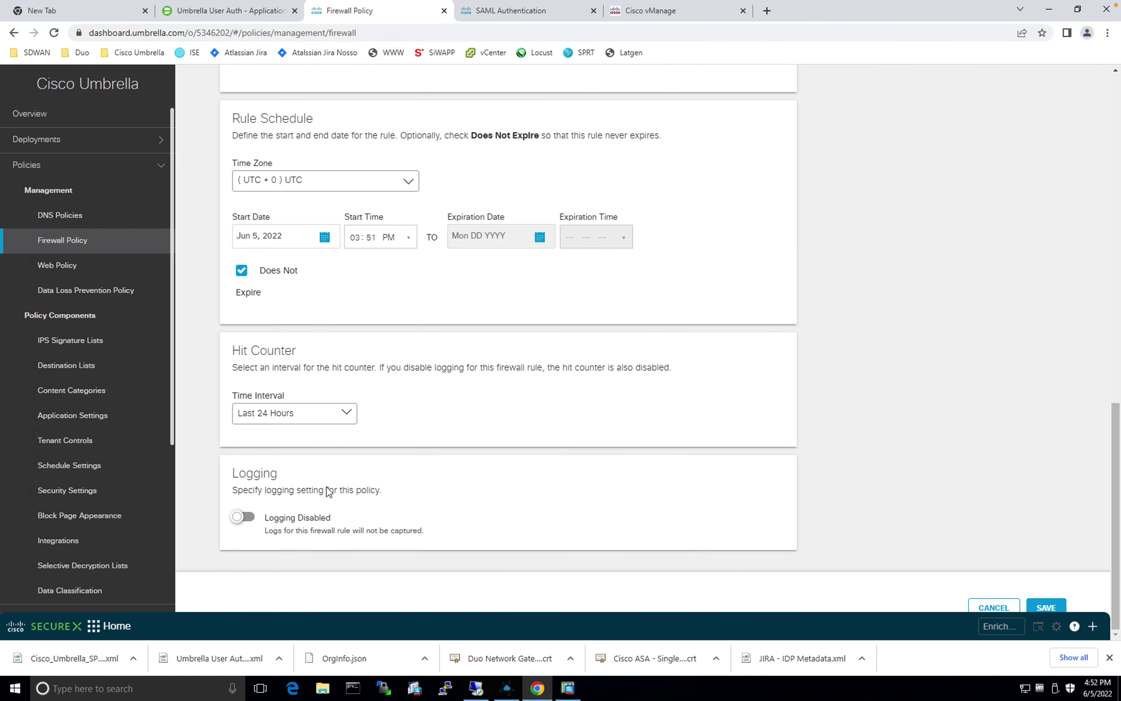
left_click(244, 517)
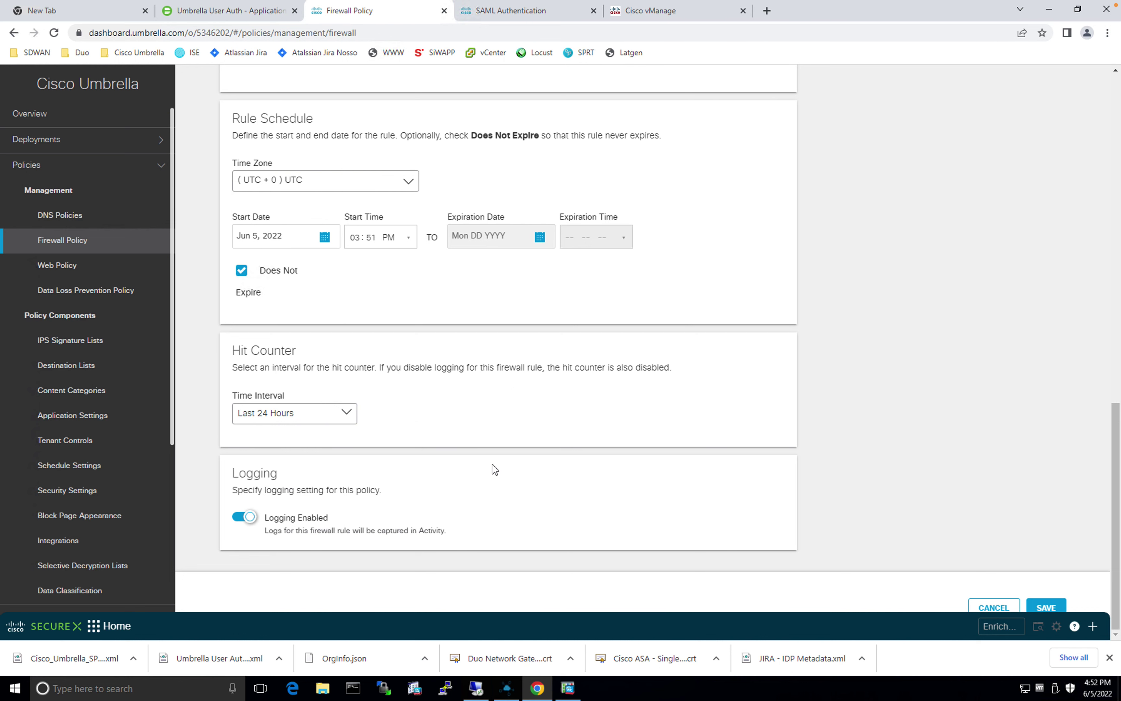
scroll(495, 469, "up", 3)
scroll(494, 469, "up", 1)
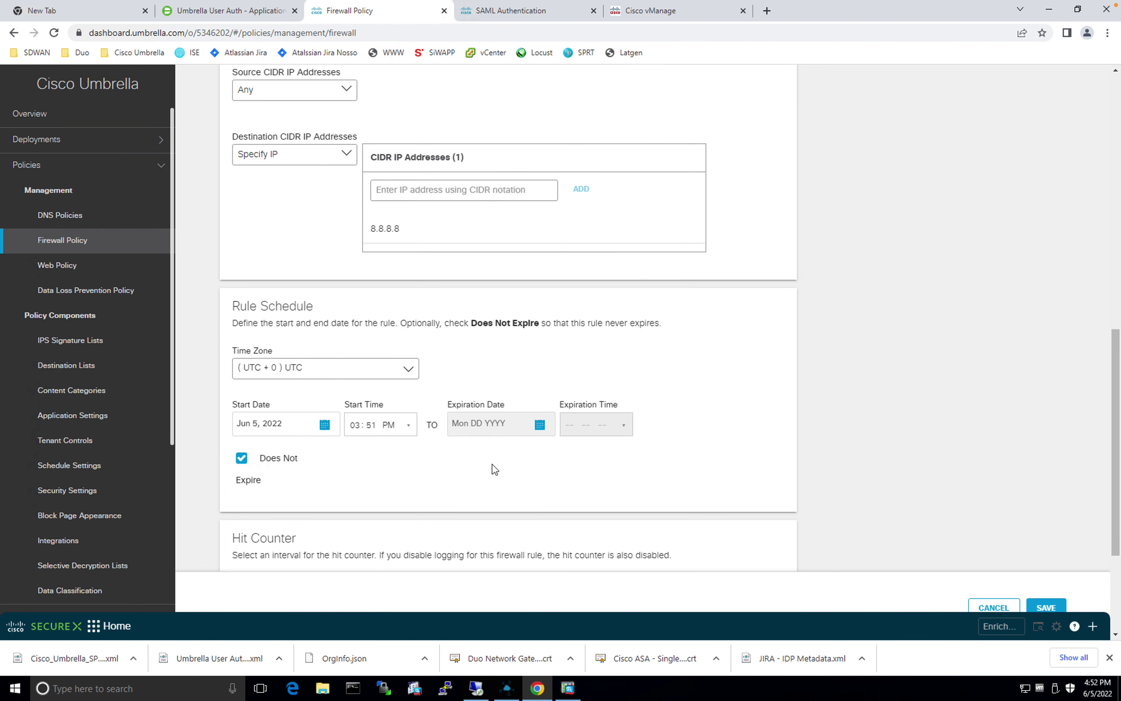
scroll(493, 468, "up", 1)
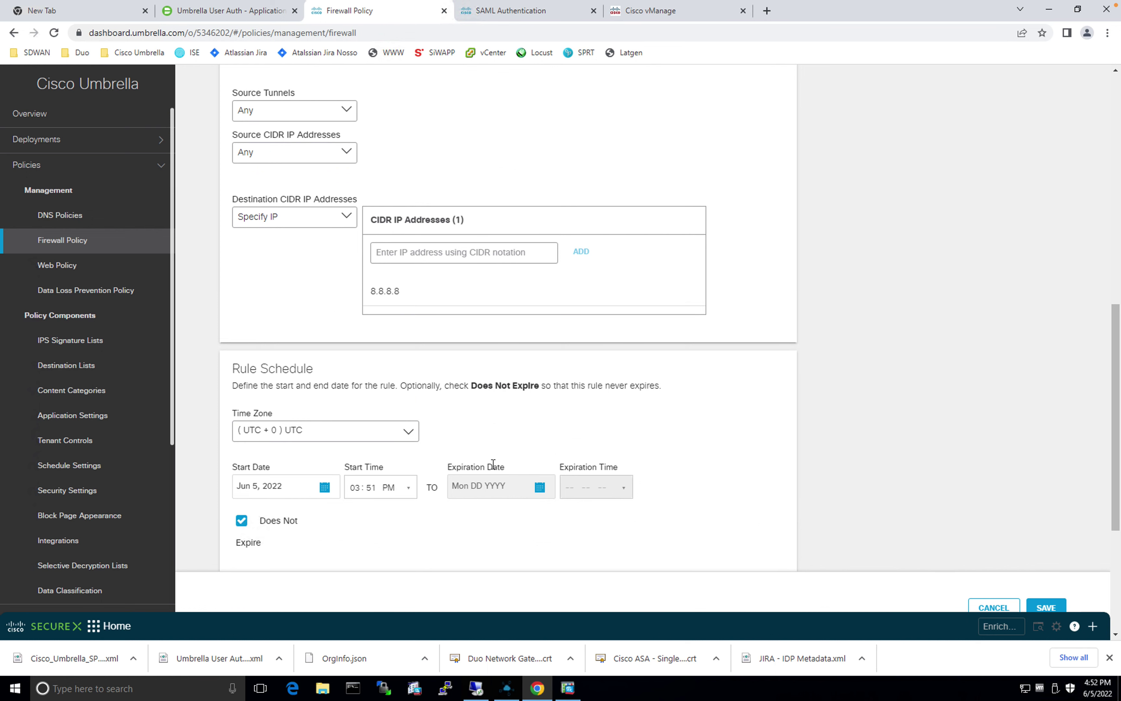
scroll(494, 464, "up", 5)
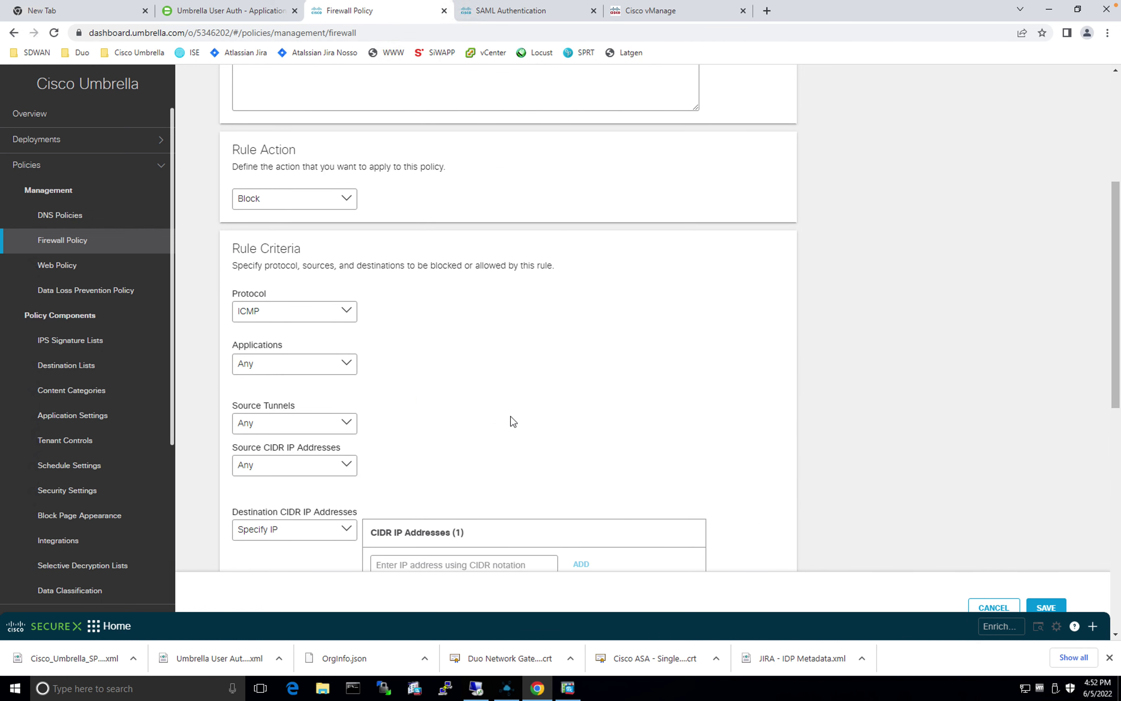
scroll(697, 384, "up", 4)
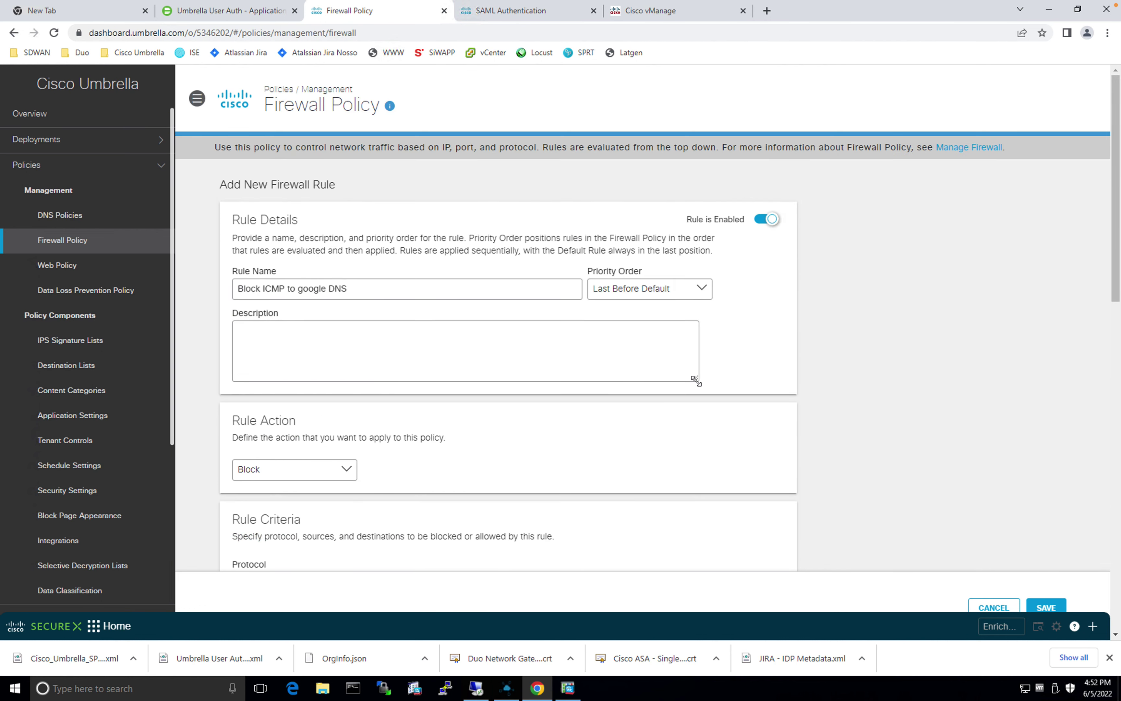
scroll(696, 380, "down", 15)
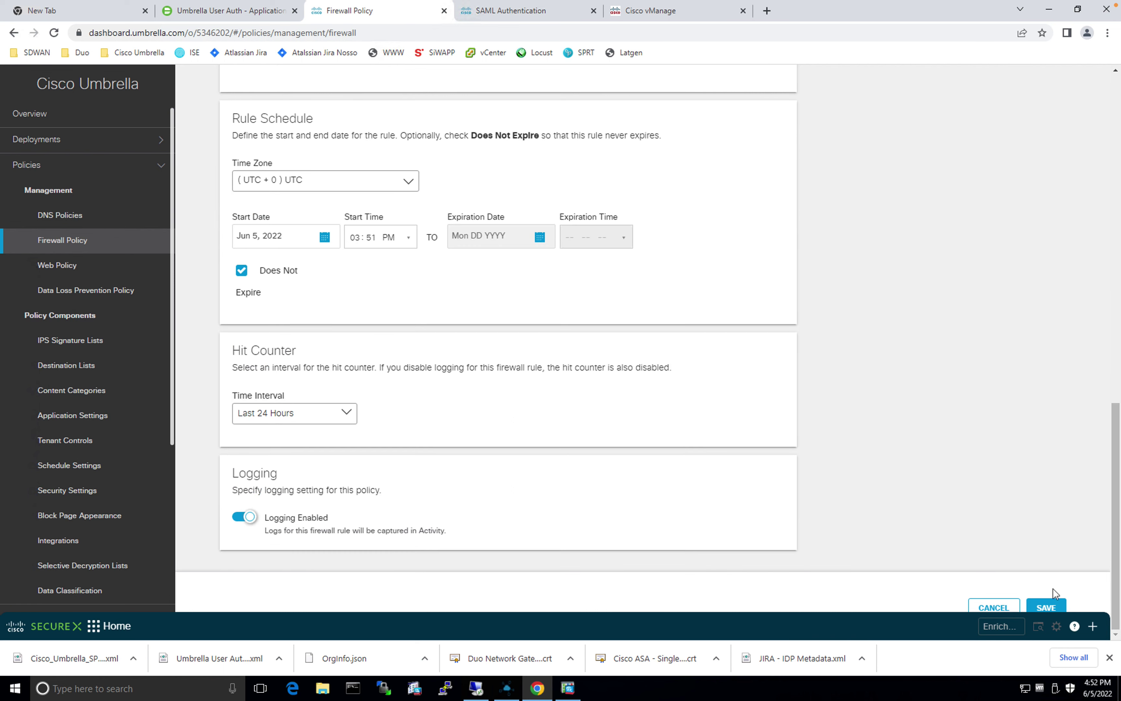
left_click(1049, 604)
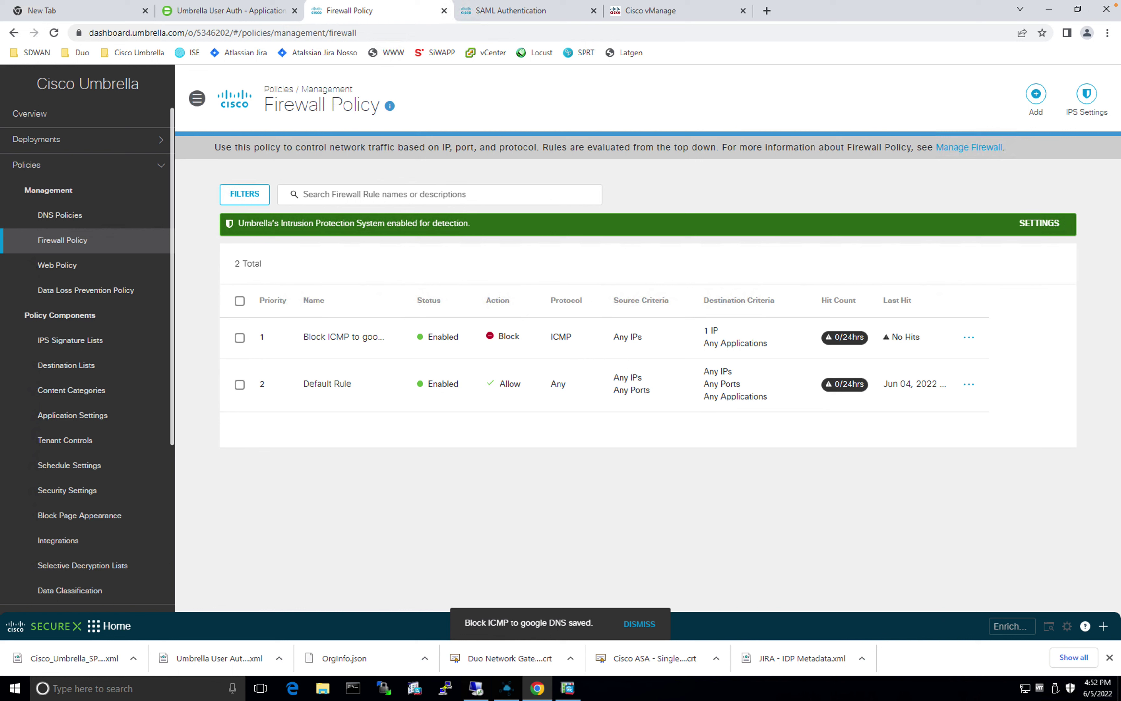
Step: Open Network Tunnels from Overview to see both Site300 tunnels Active with keys Established
left_click(52, 111)
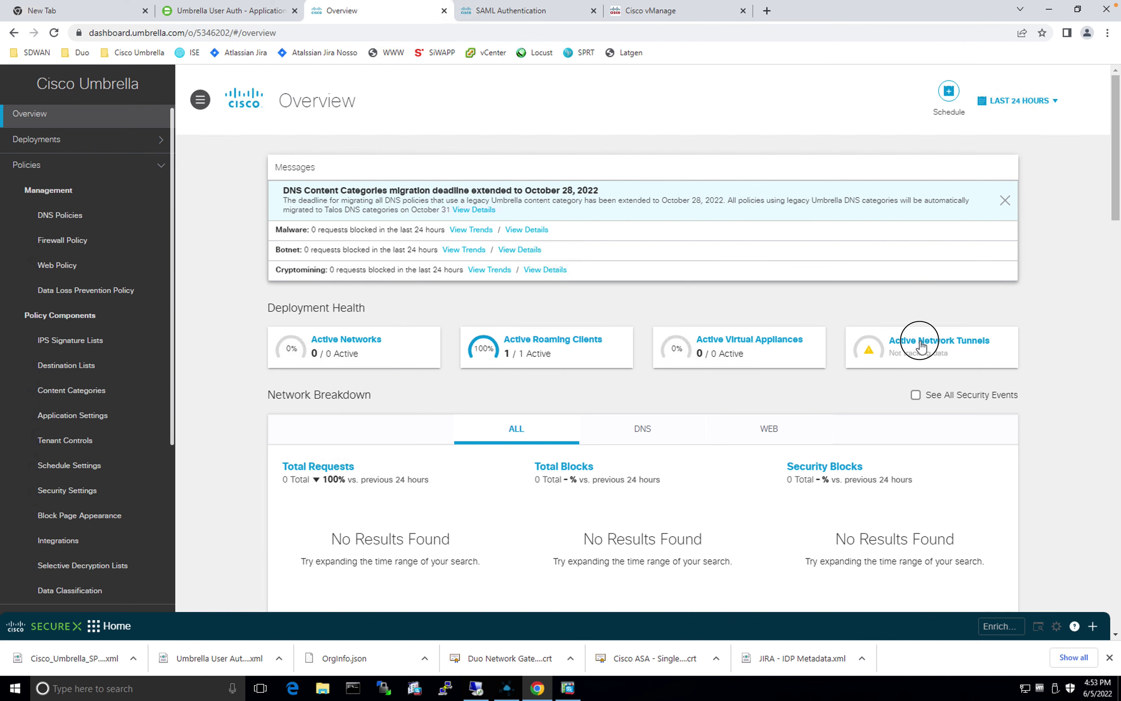
left_click(921, 345)
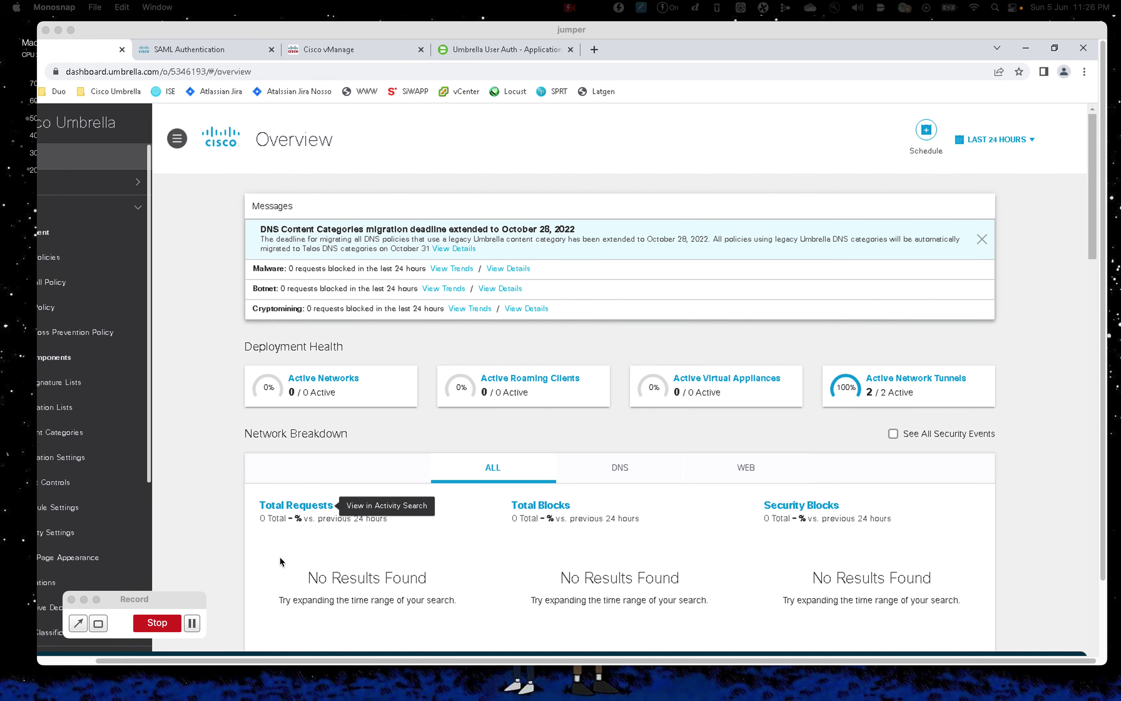
left_click_drag(135, 599, 809, 509)
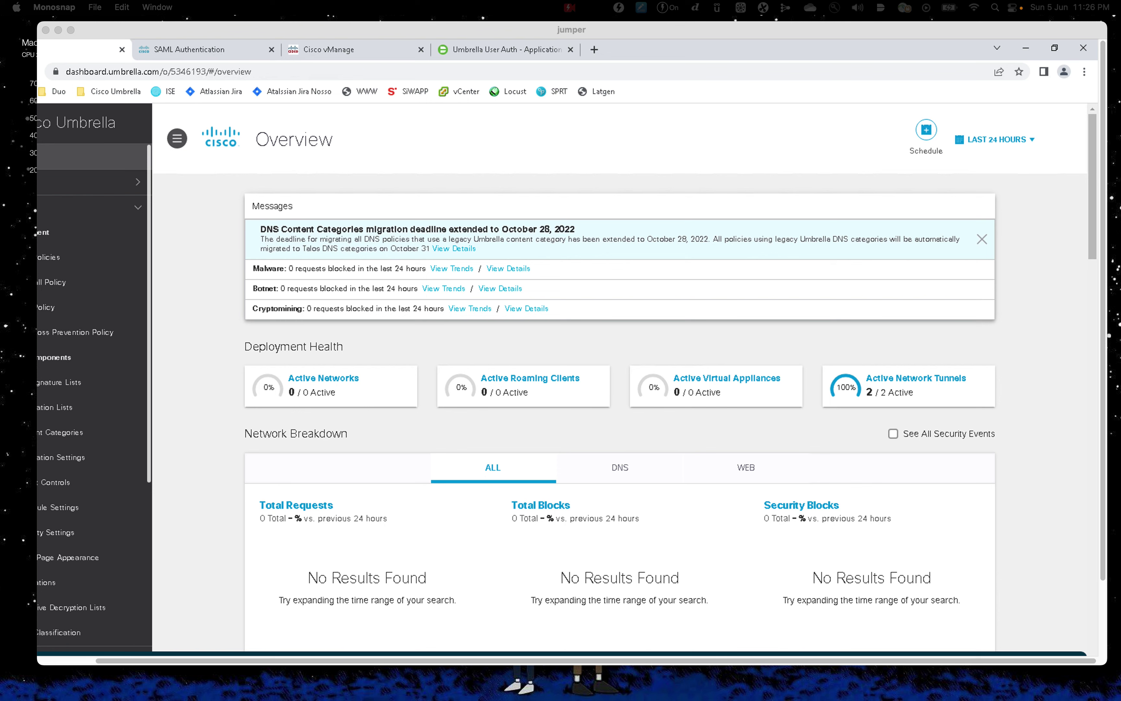
left_click(546, 425)
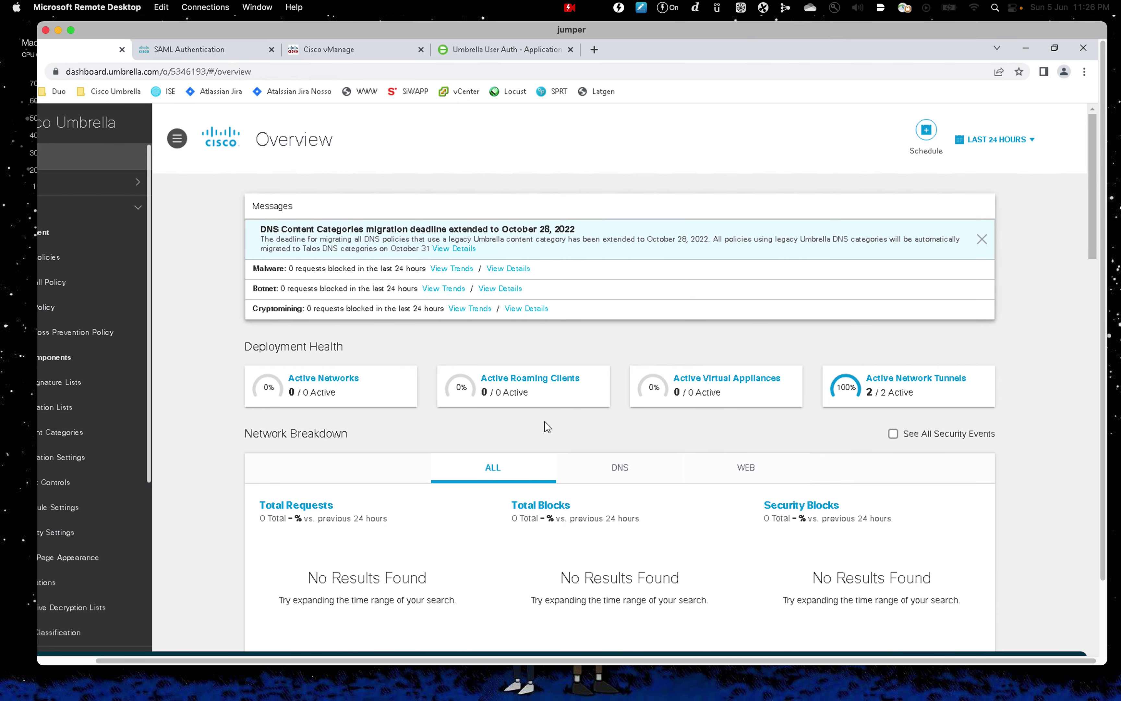
left_click(936, 381)
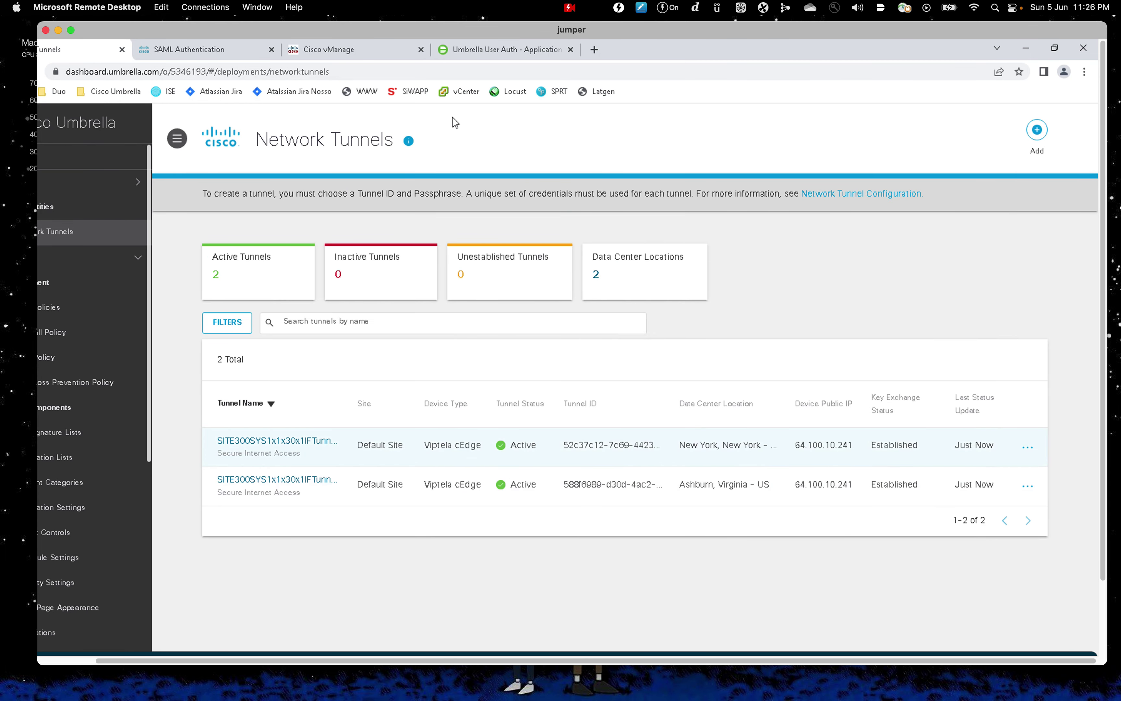
mouse_move(429, 41)
left_mouse_down()
mouse_move(501, 103)
mouse_move(432, 41)
left_mouse_up()
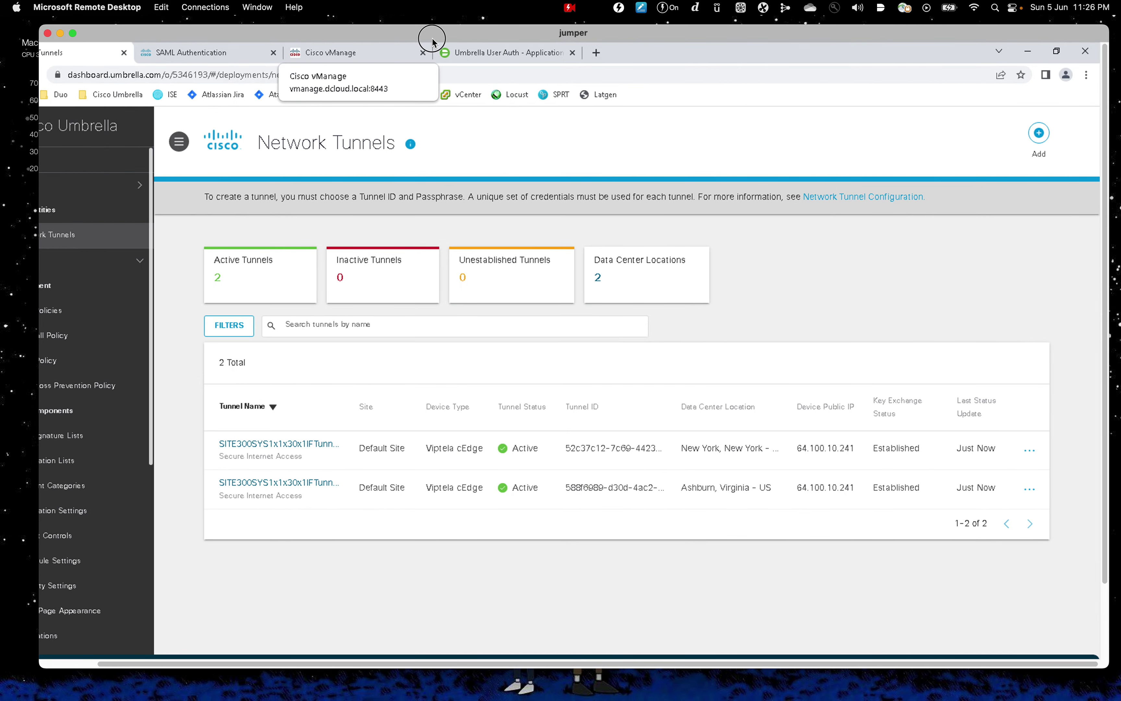
Step: Switch to the br1wkst Windows desktop, after glancing at the Zero Trust space, and launch Chrome
key("ctrl+Up")
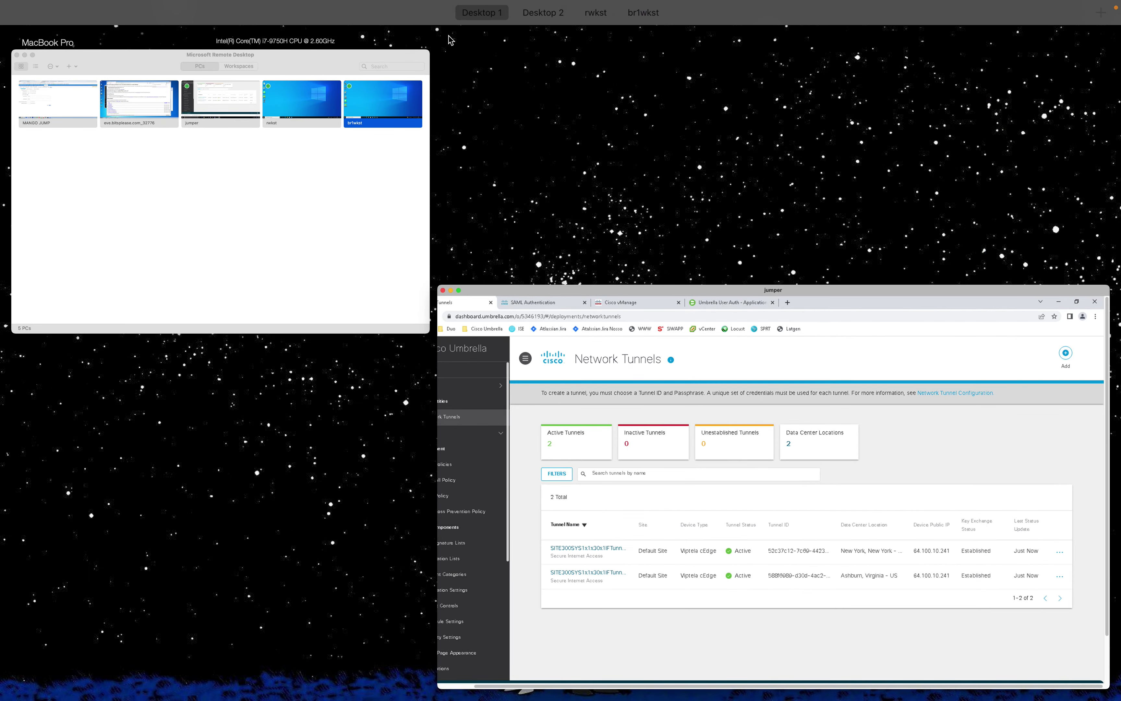
left_click(725, 45)
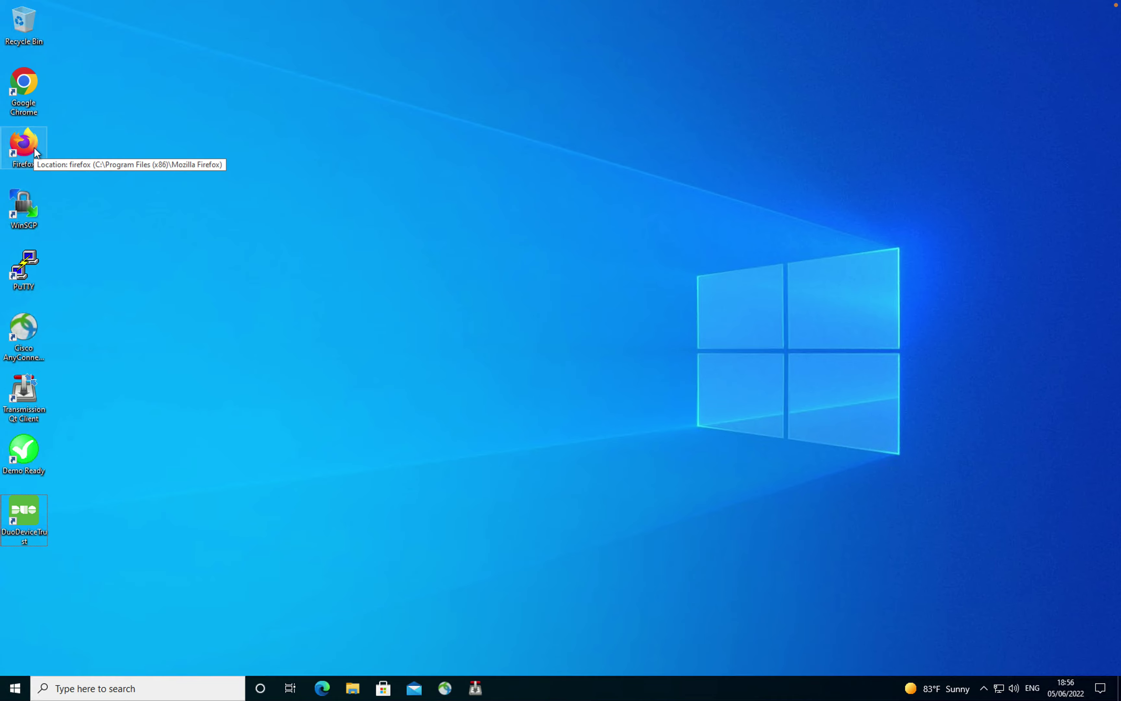
key("ctrl+Up")
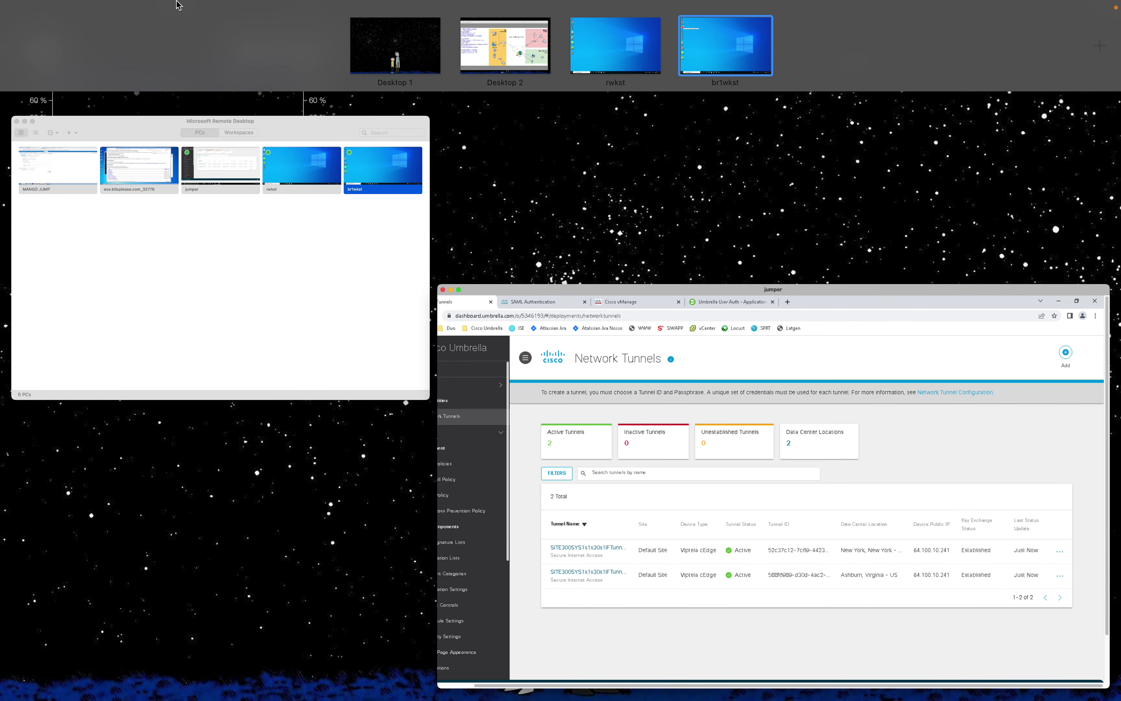
left_click(513, 74)
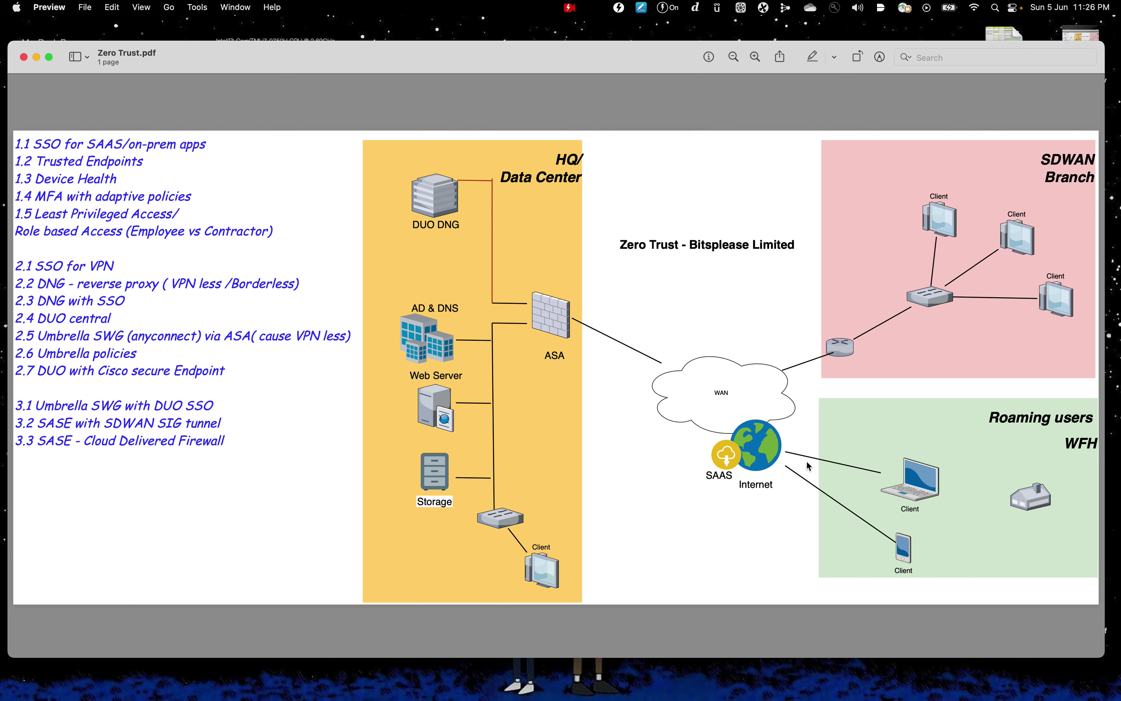
key("ctrl+Up")
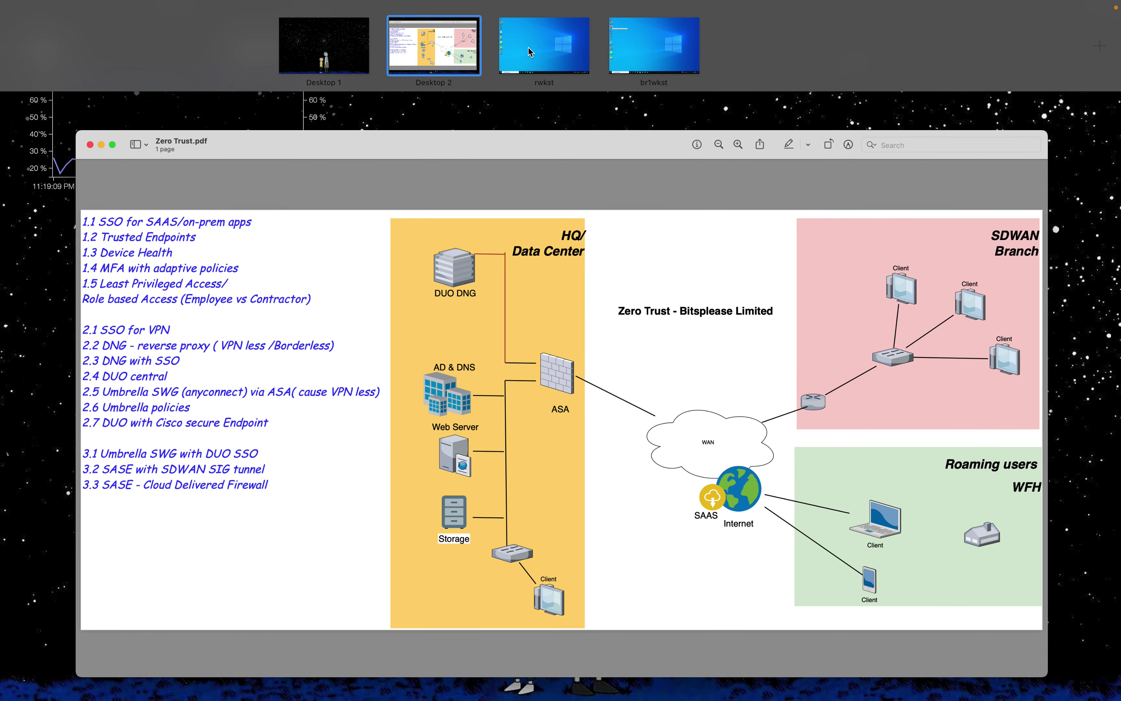
left_click(677, 45)
left_click(25, 84)
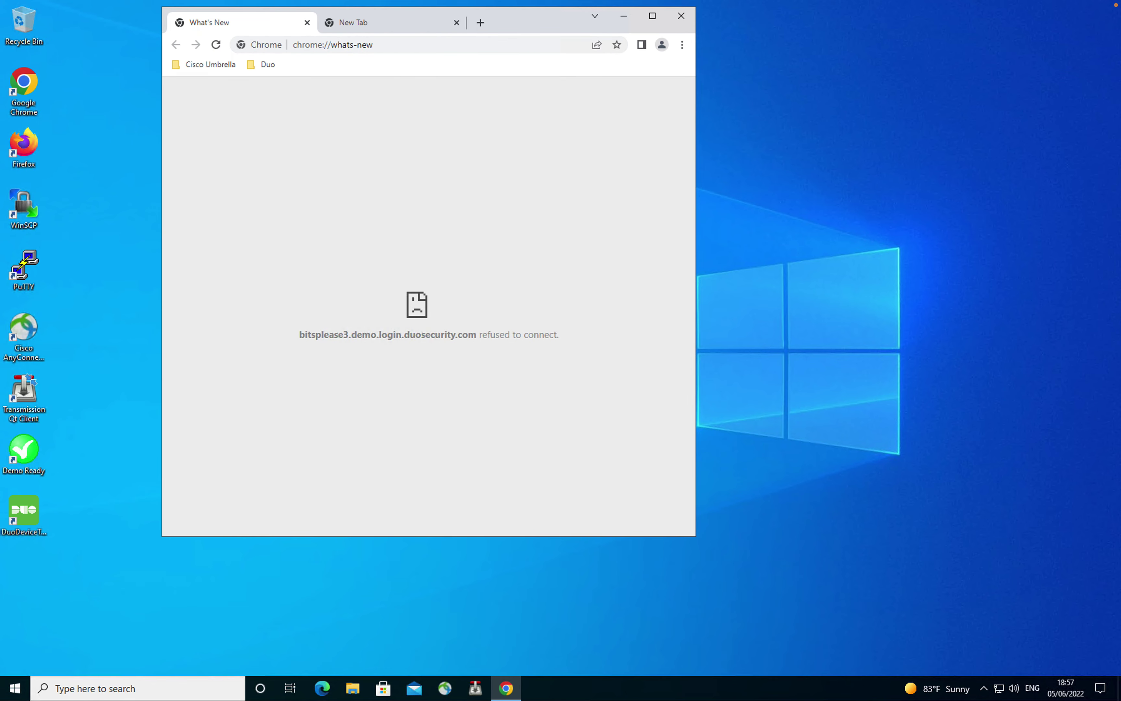
key("ctrl+w")
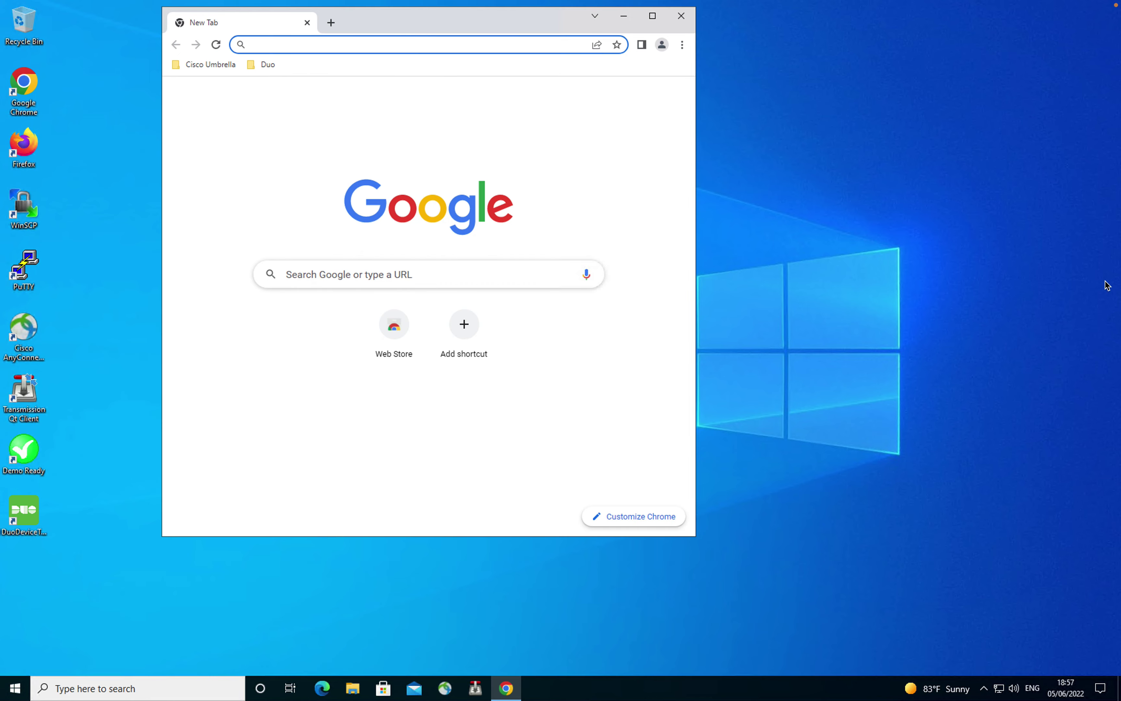
type("www")
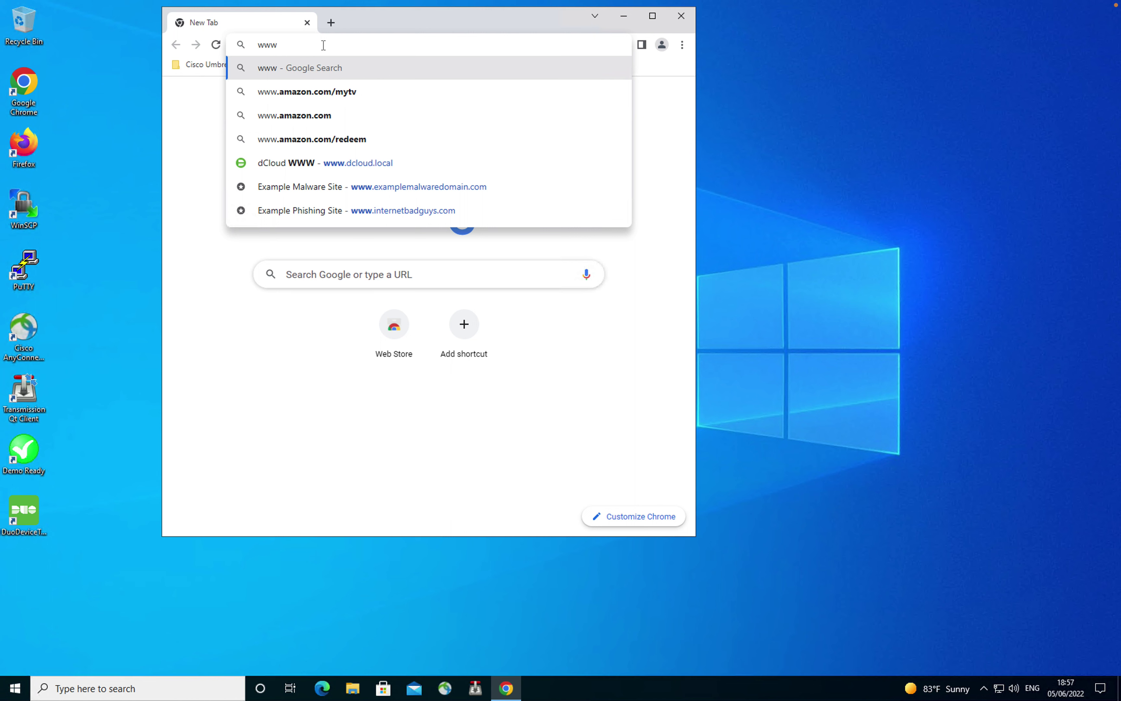
type(".cisco.com")
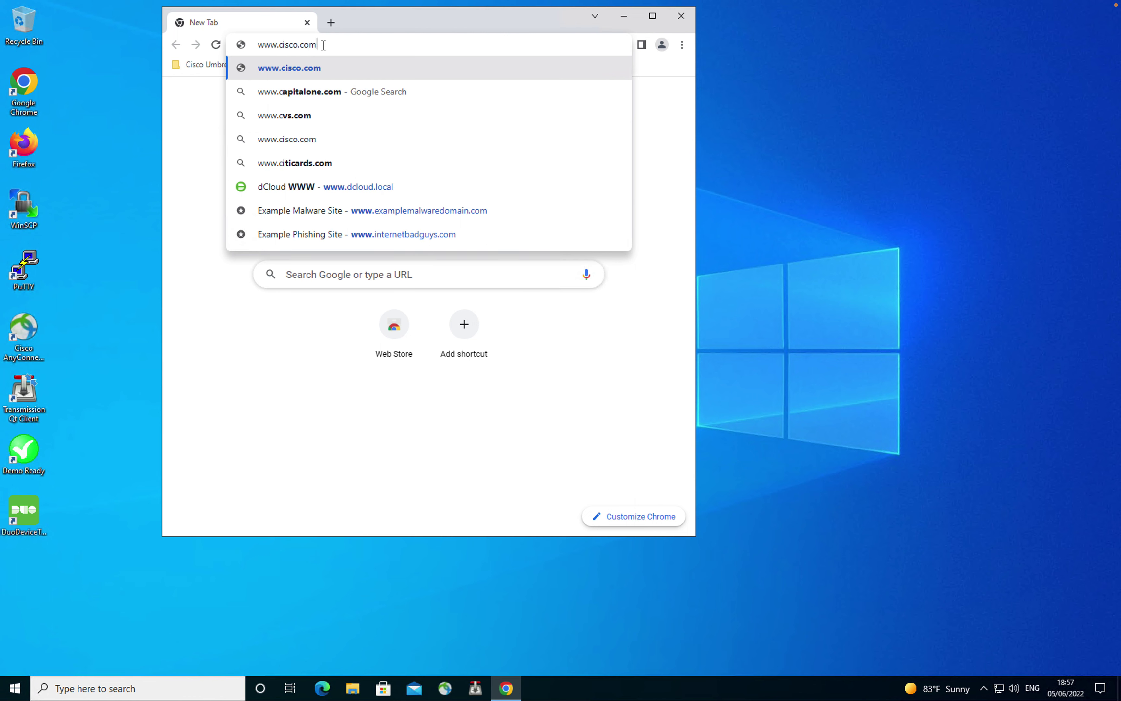
key("Return")
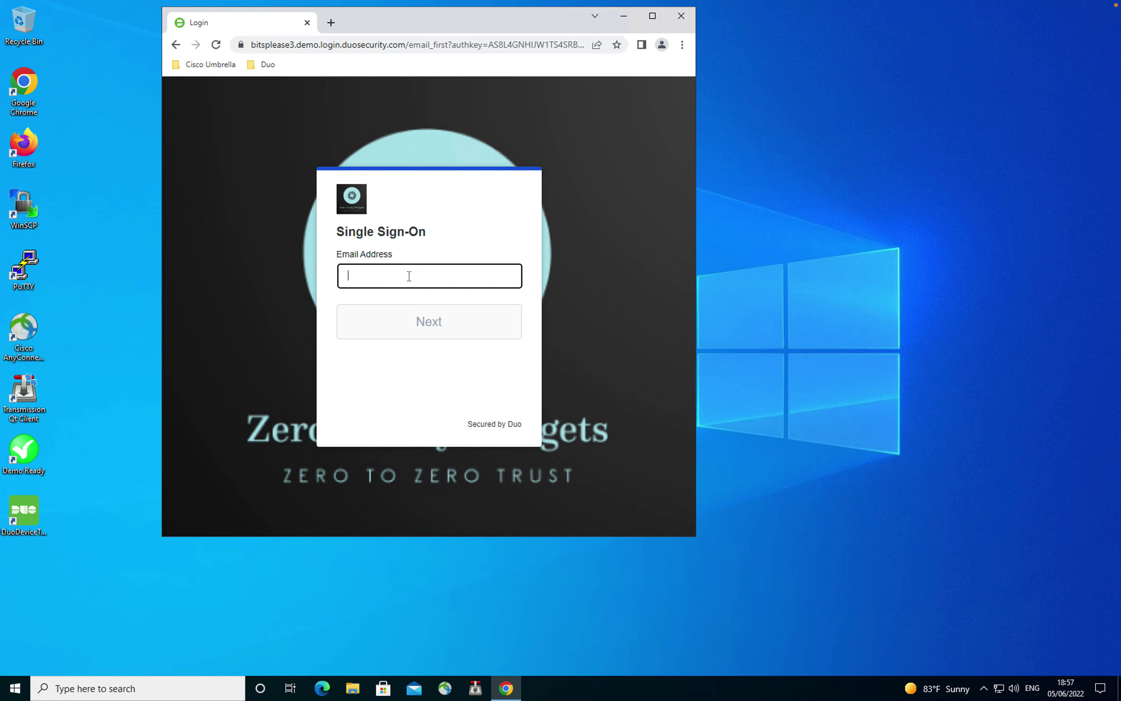
Step: Sign in to Duo SSO with the user's pasted email and password to load cisco.com
left_click(408, 276)
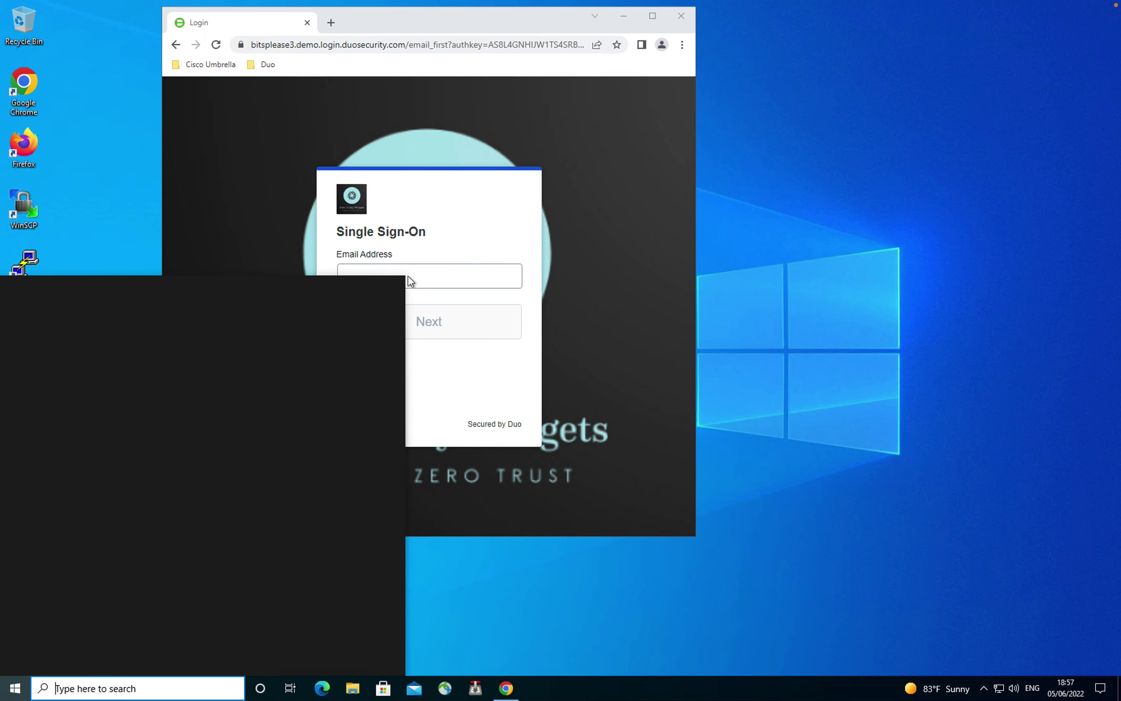
key("ctrl+v")
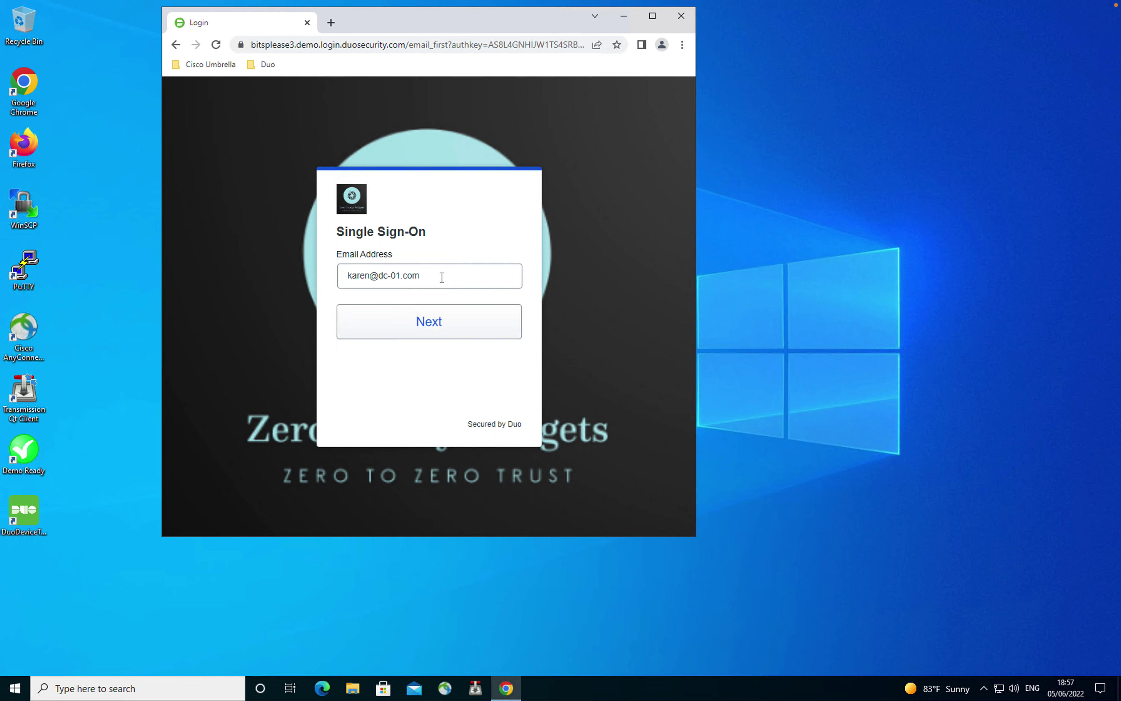
left_click(442, 321)
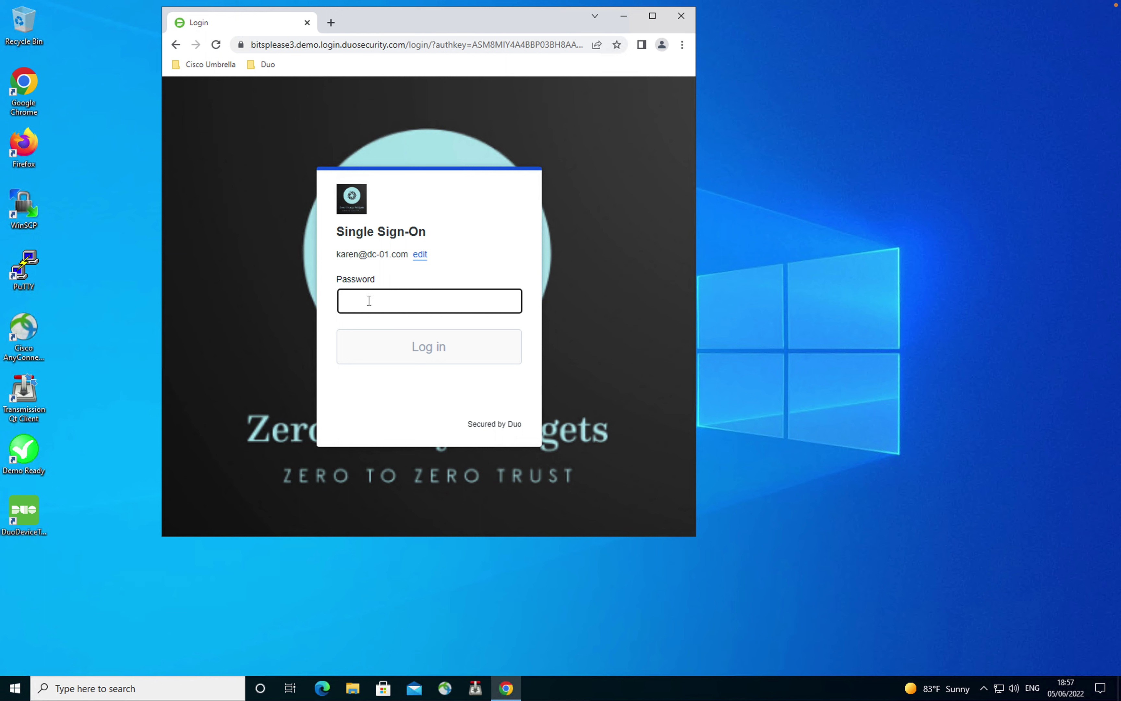
key("ctrl+v")
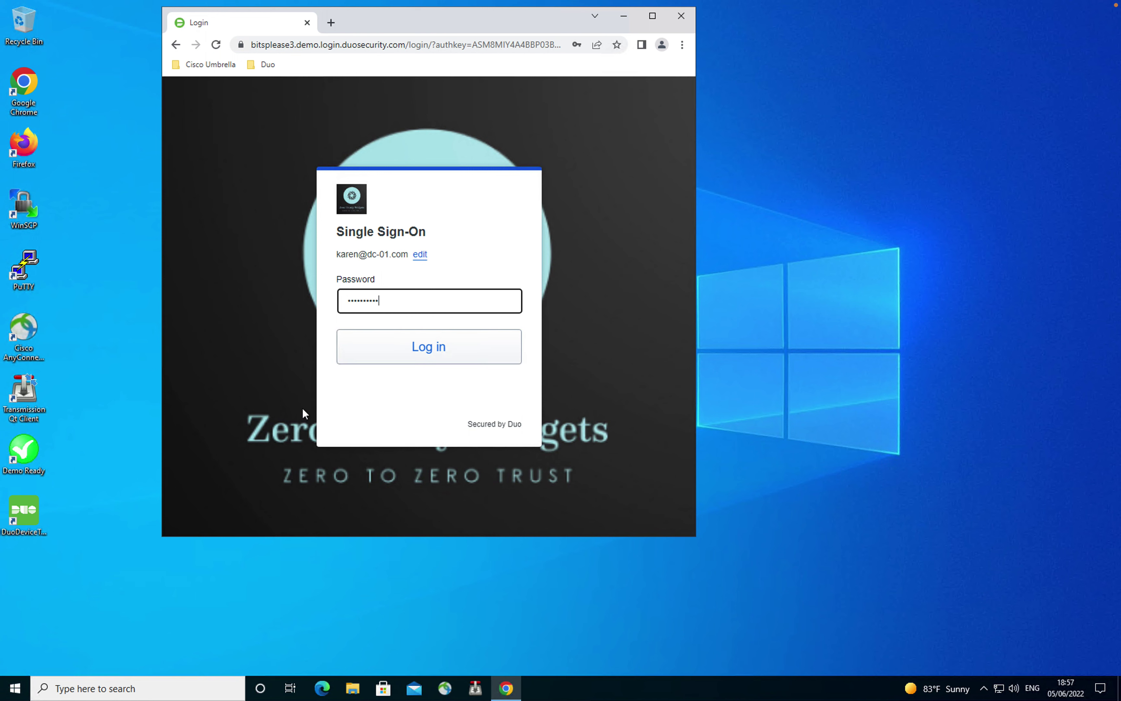
left_click(375, 359)
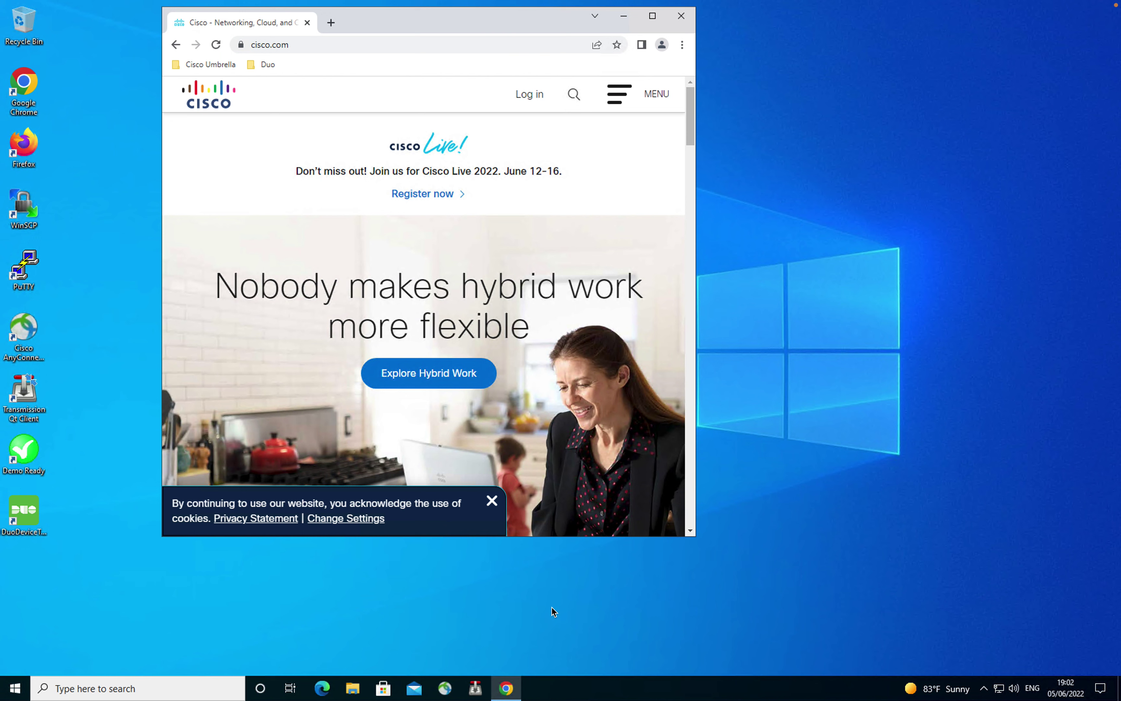
Step: Open Command Prompt and ping 4.2.2.1, which gets replies
left_click(169, 691)
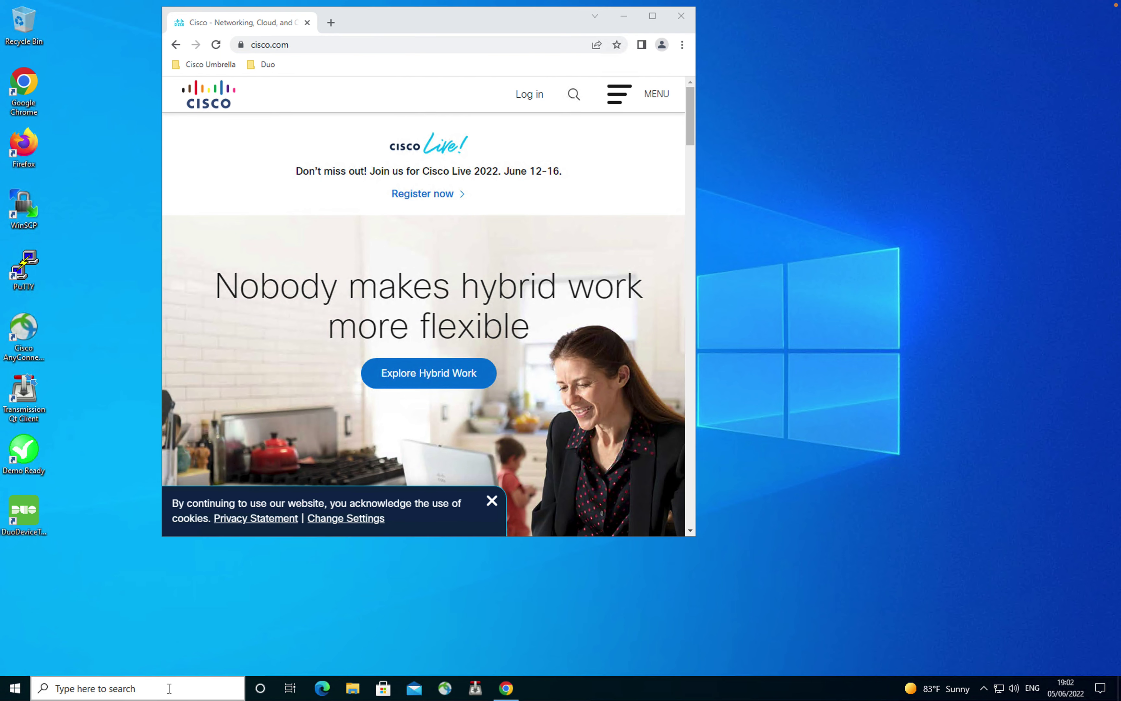
type("cmd")
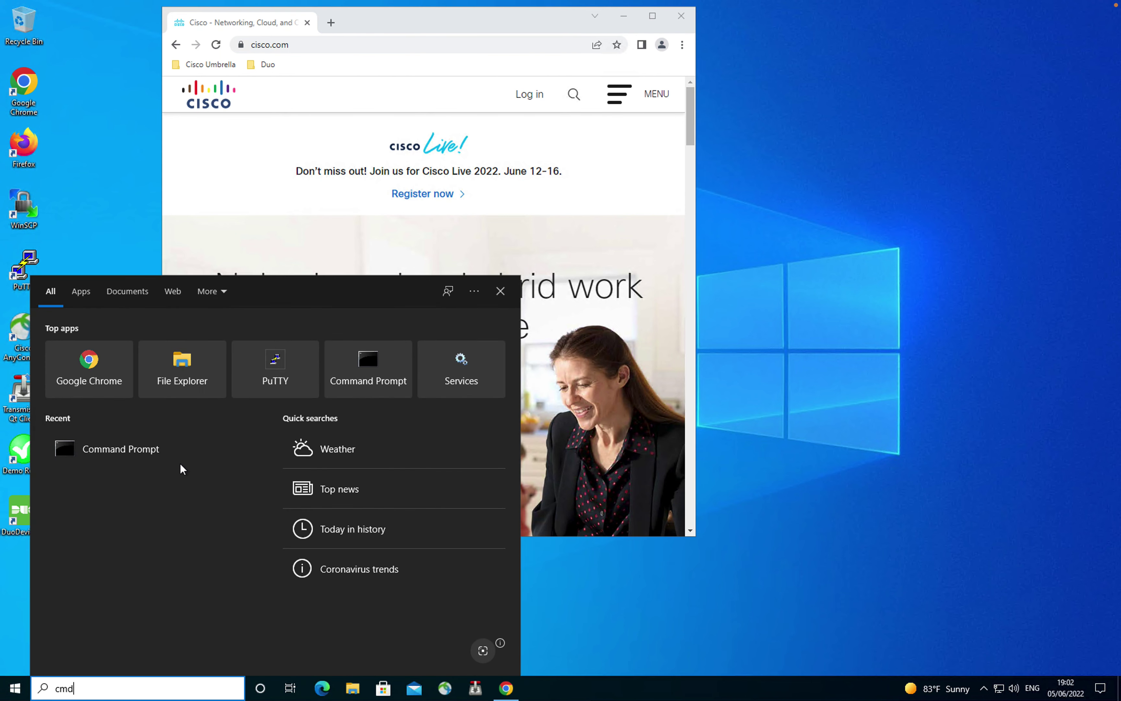
left_click(122, 351)
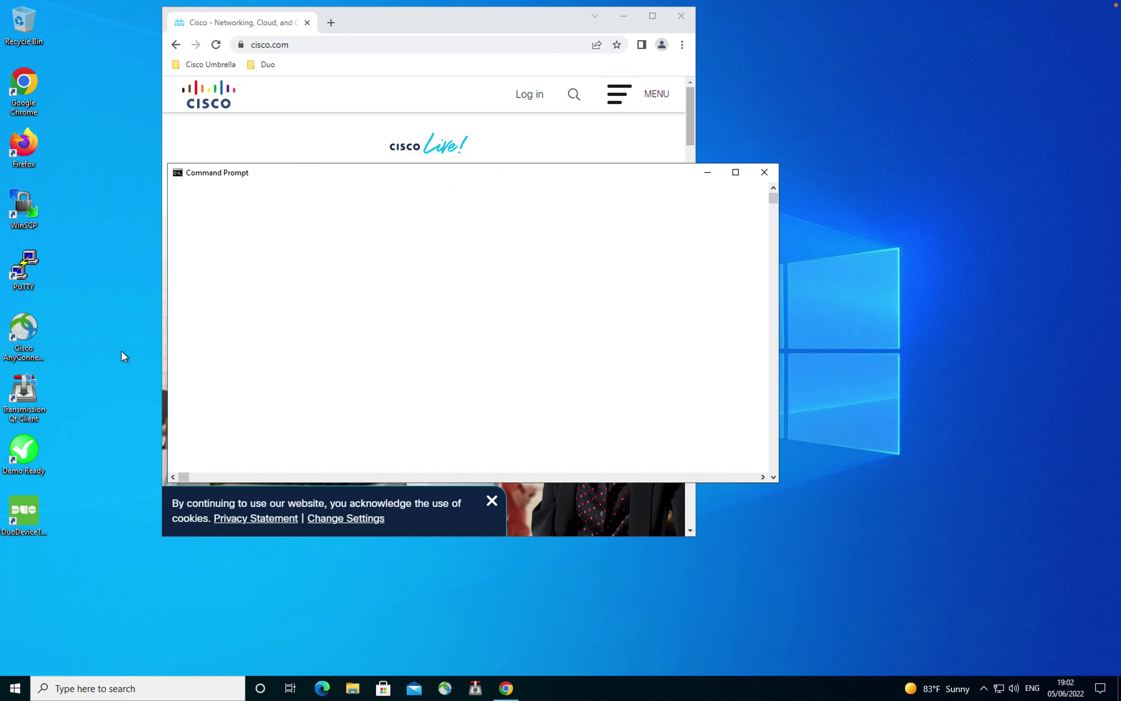
left_click(352, 347)
type("pin")
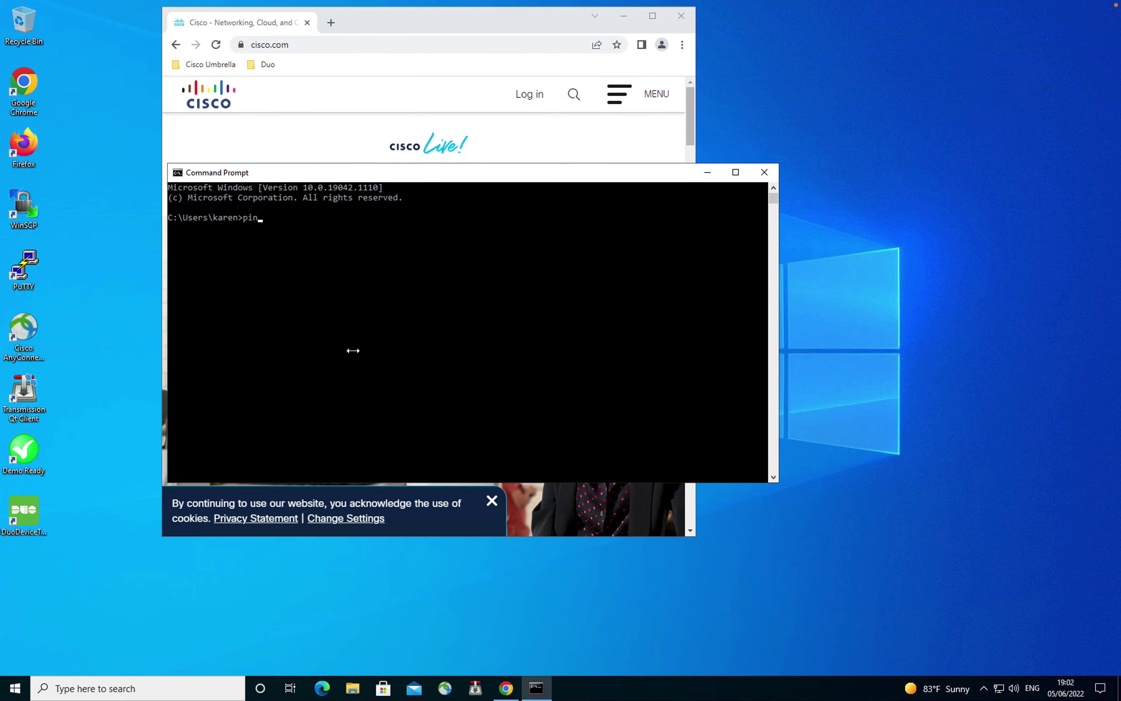
type("g 4.2.2.1")
key("Return")
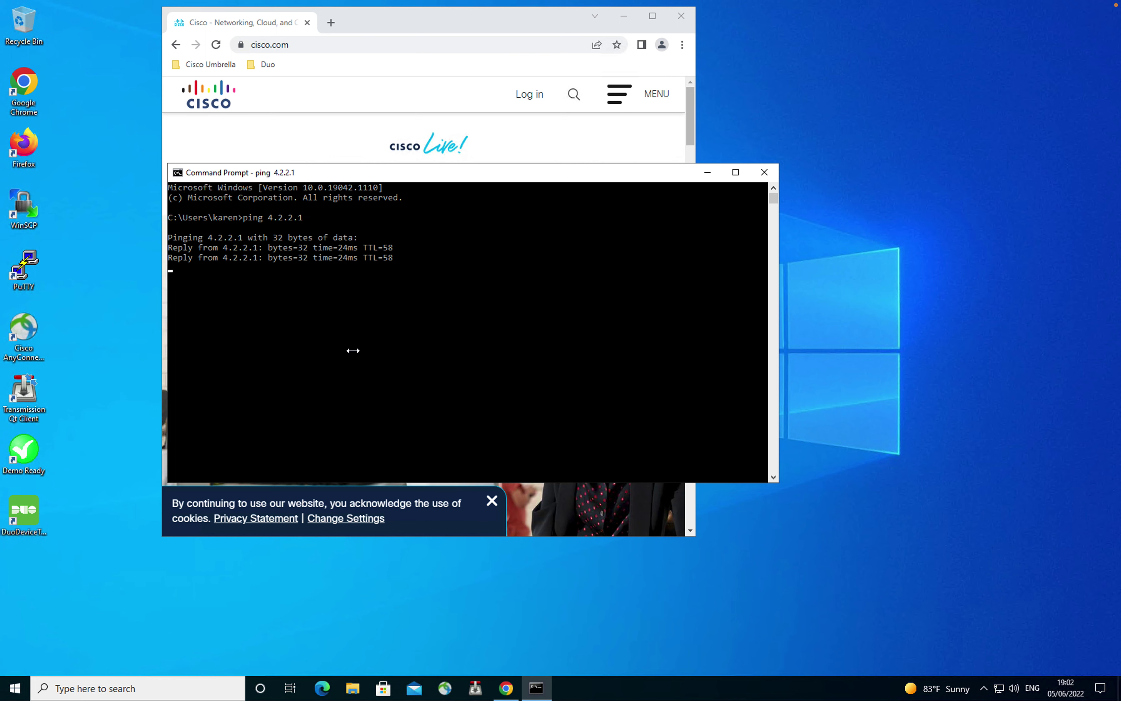
Step: Ping 8.8.8.8 from a fresh prompt to show the requests time out
type("c")
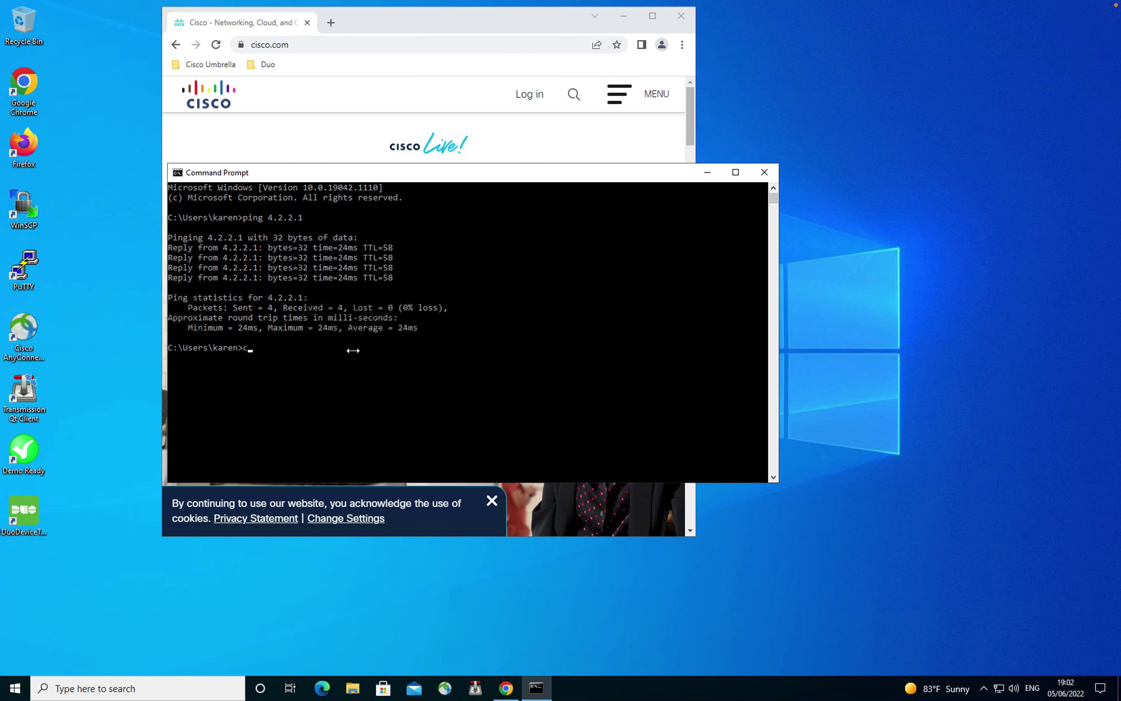
key("Return")
key("Return")
type("ping ")
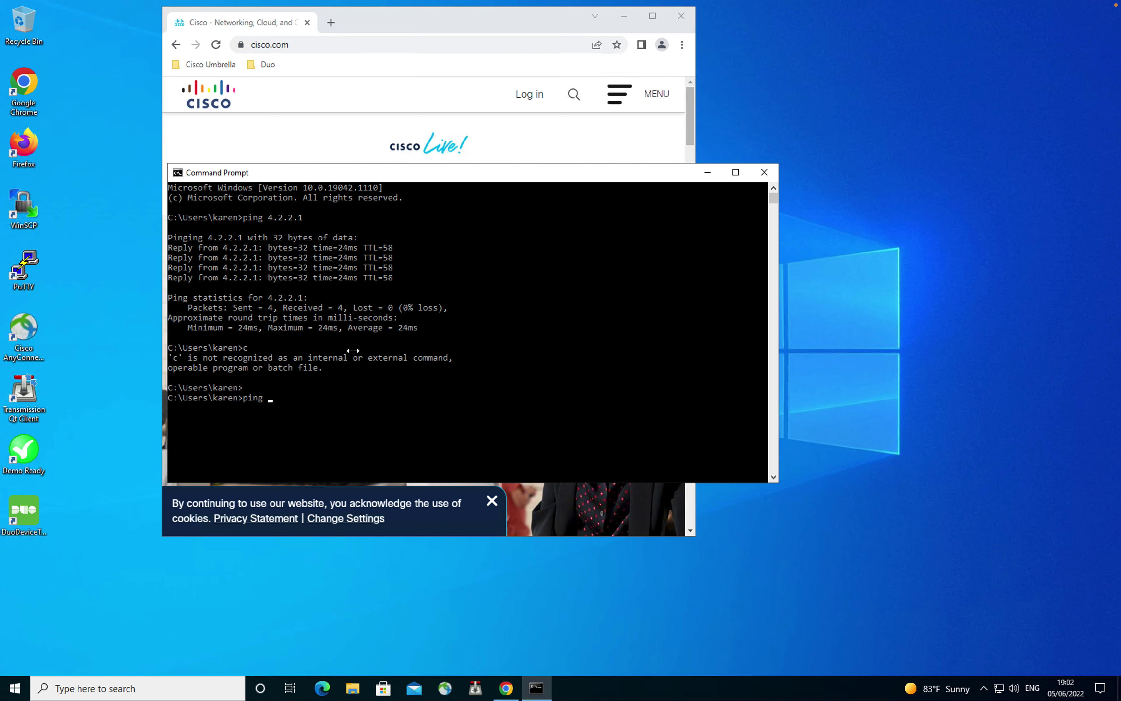
type("8.8.8.8")
key("Return")
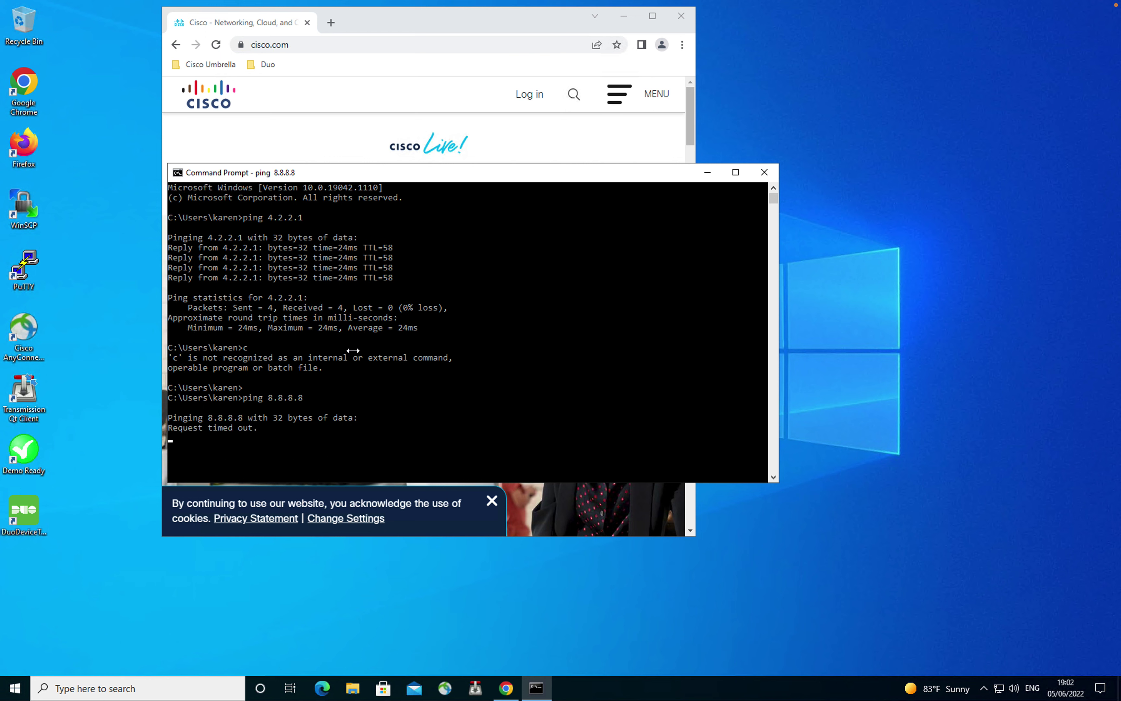
key("ctrl+Up")
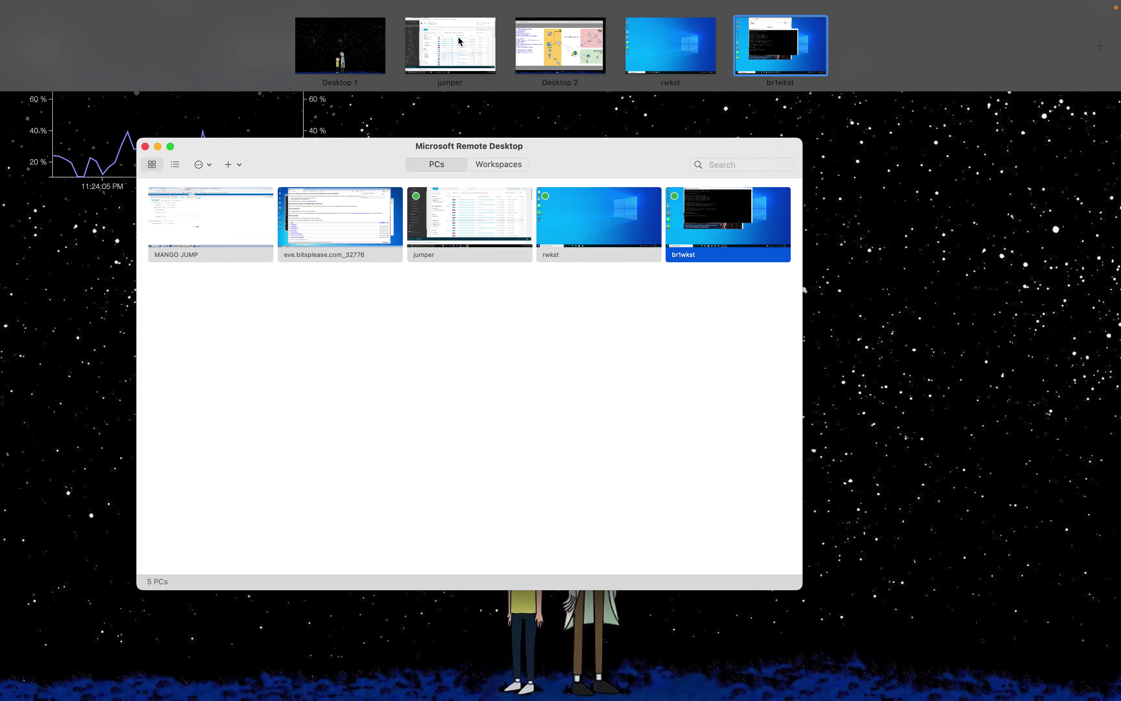
Step: Filter Umbrella's Activity Search to Blocked responses, revealing the ICMP block to 8.8.8.8
left_click(459, 41)
left_click(475, 327)
scroll(531, 406, "down", 15)
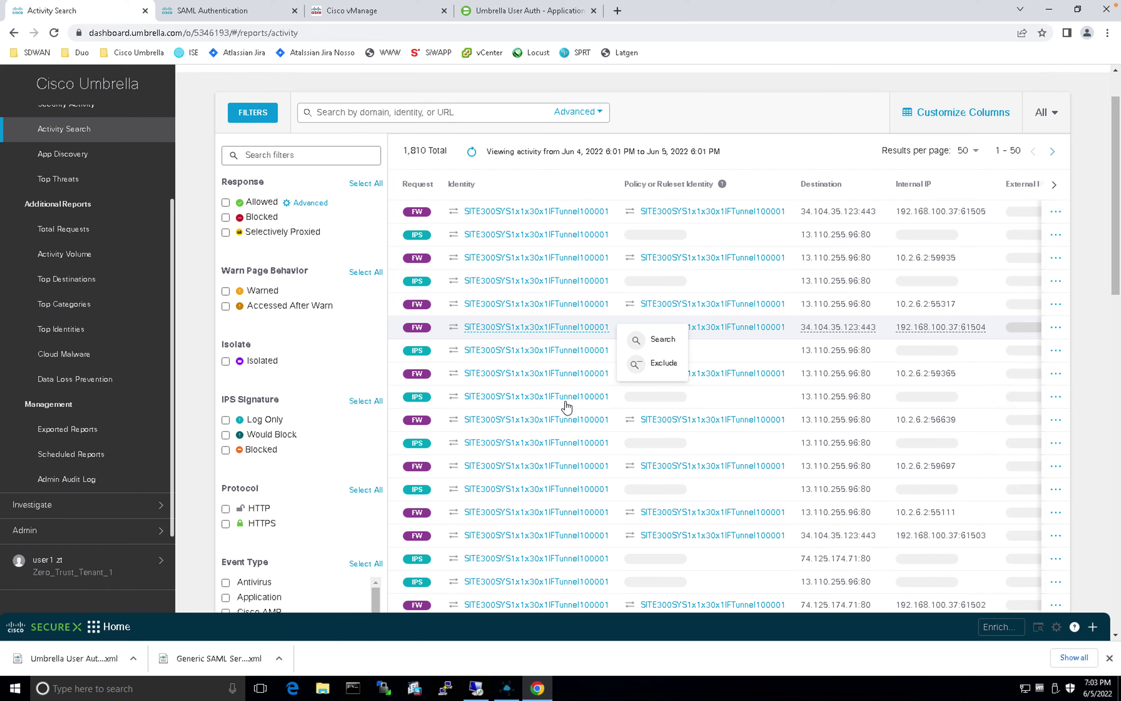
scroll(656, 394, "up", 15)
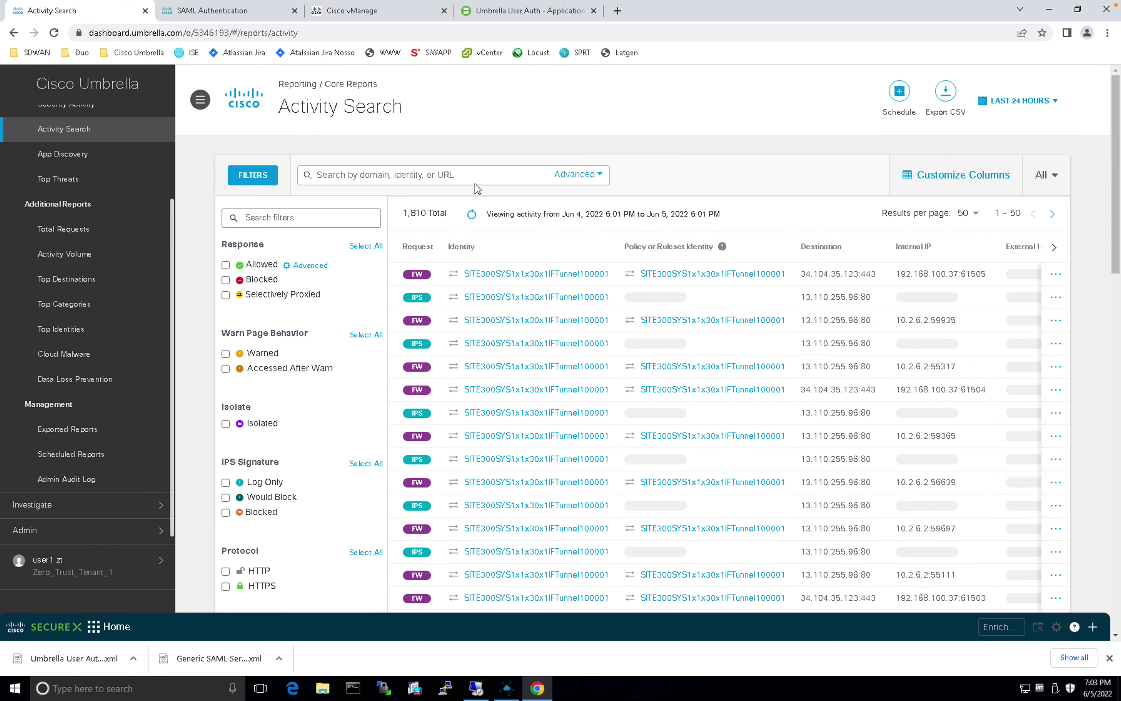
left_click(55, 33)
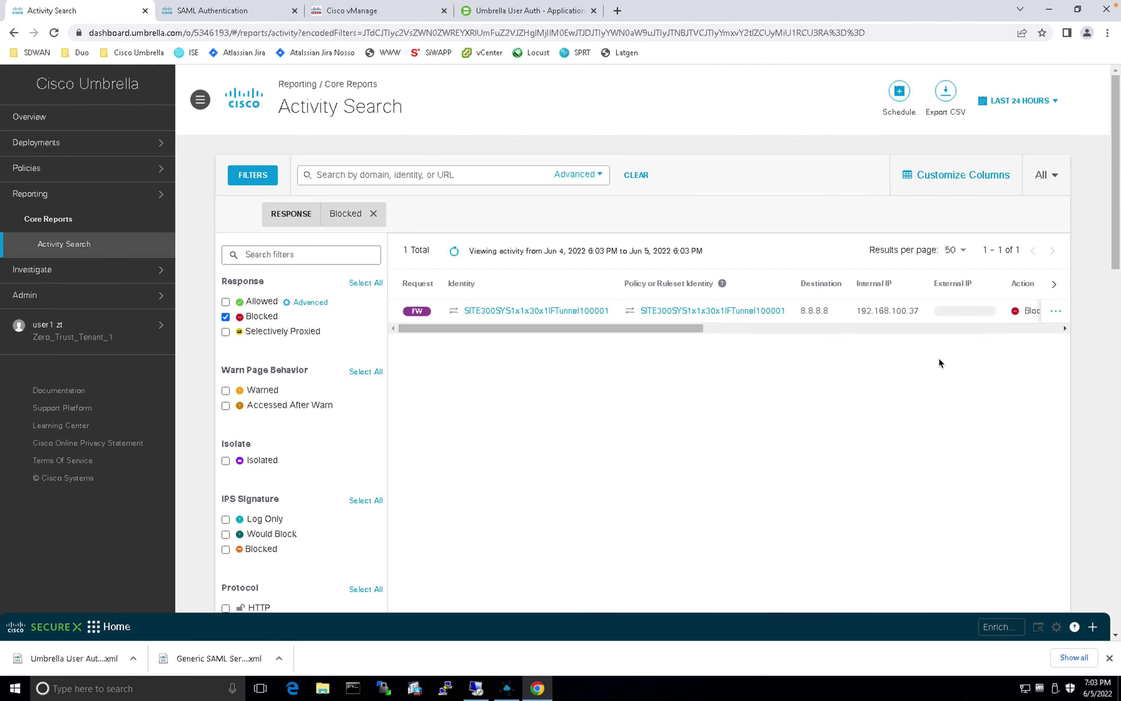
left_click_drag(569, 329, 682, 332)
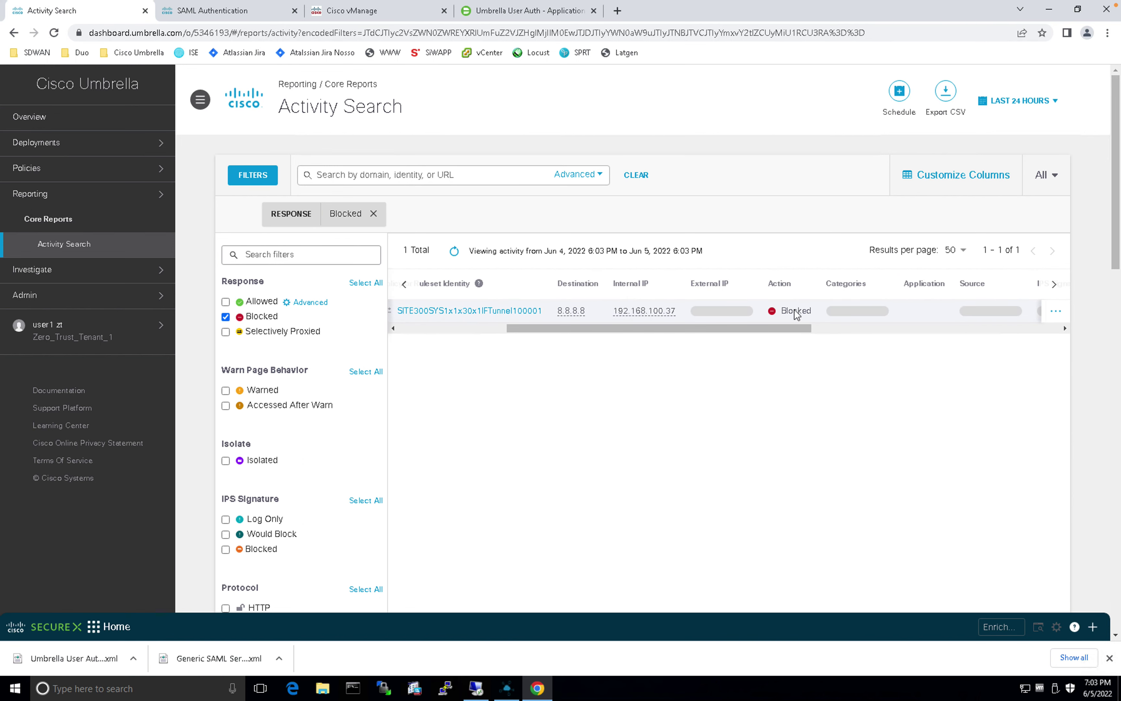
left_click_drag(779, 334, 443, 352)
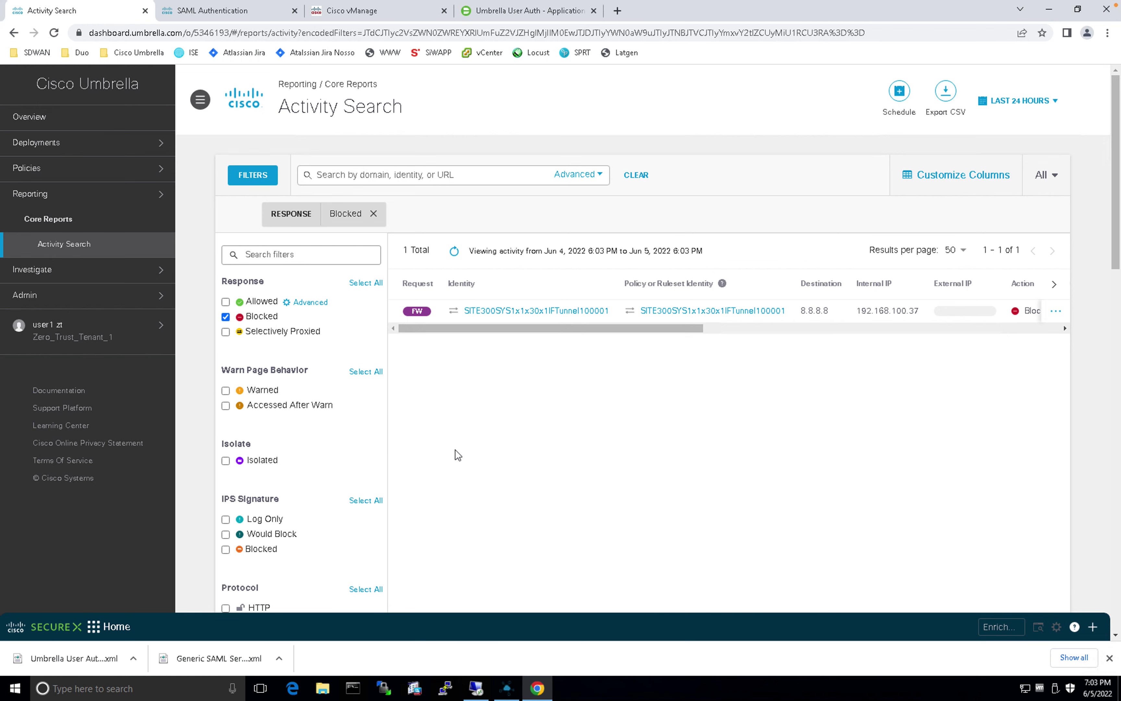
Step: Return to the Zero Trust PDF in Preview and highlight items 3.1 to 3.3
key("ctrl+Up")
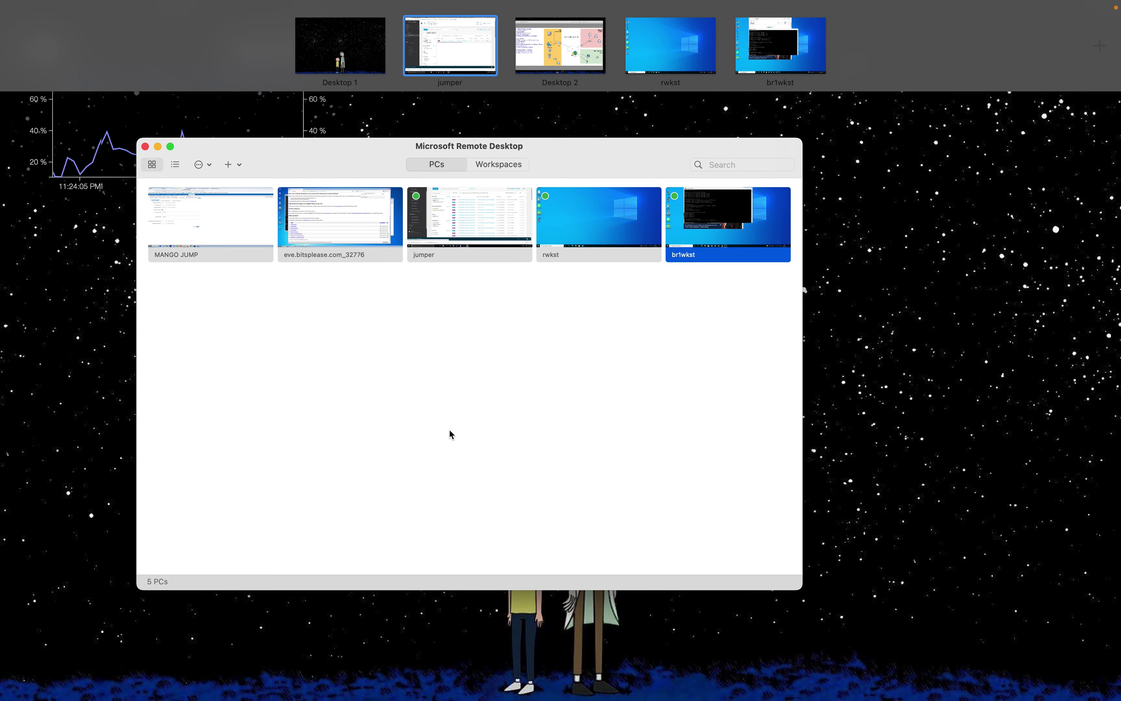
left_click(532, 52)
left_click_drag(222, 445, 27, 411)
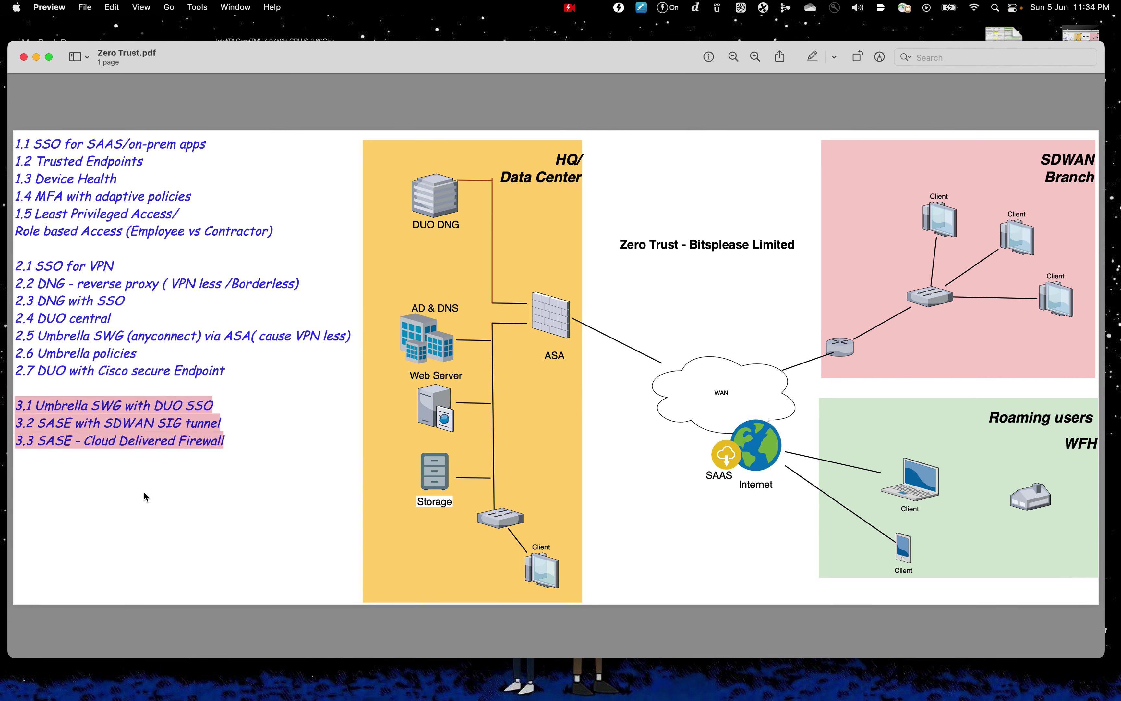